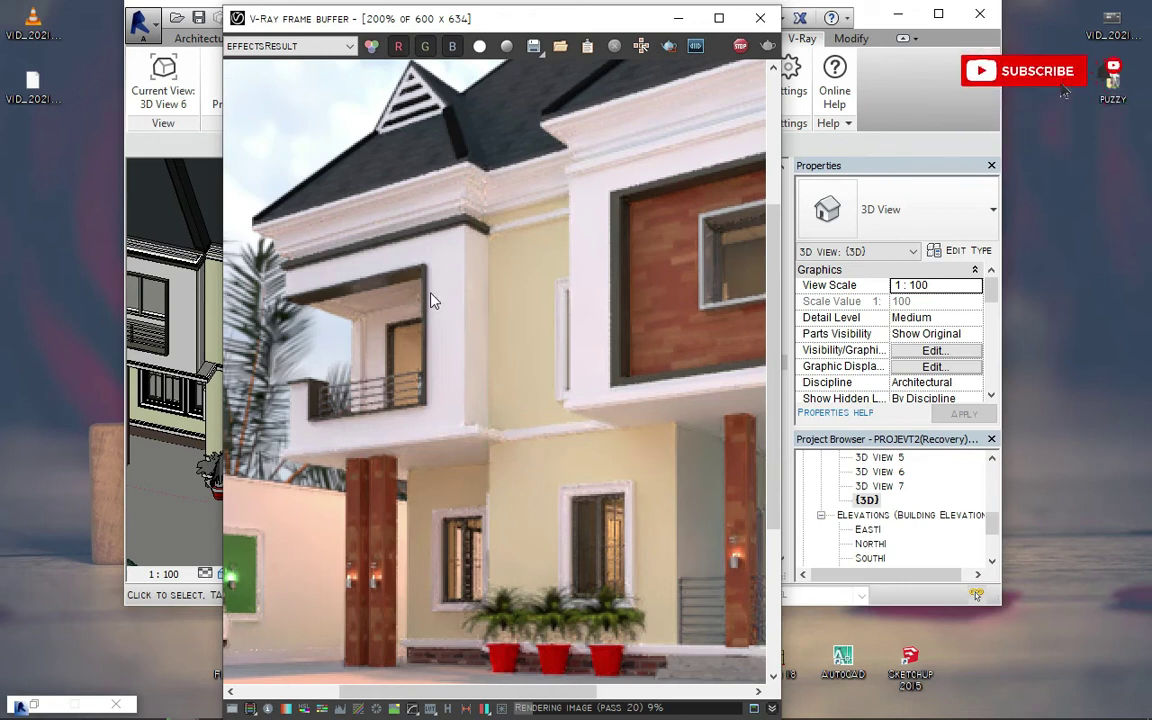
# Inspect the house render in the V-Ray Frame Buffer, zooming in and out and nudging its window right
pyautogui.scroll(-1, 425, 298)
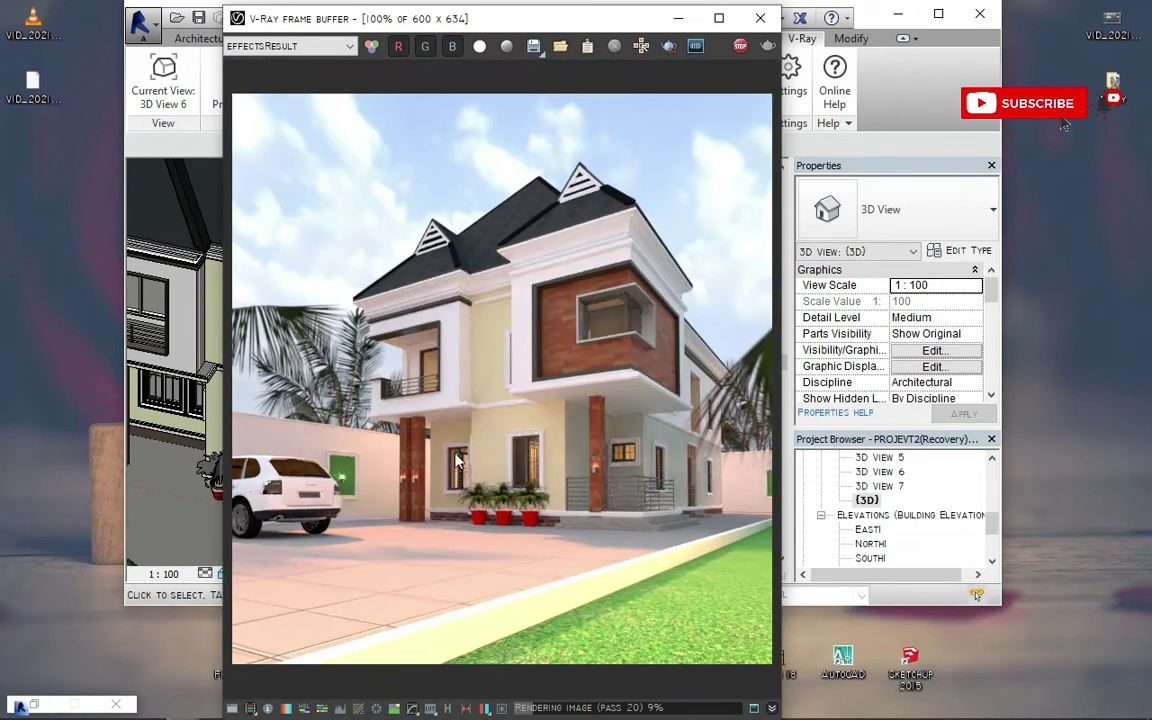
pyautogui.moveTo(550, 21); pyautogui.dragTo(563, 20)
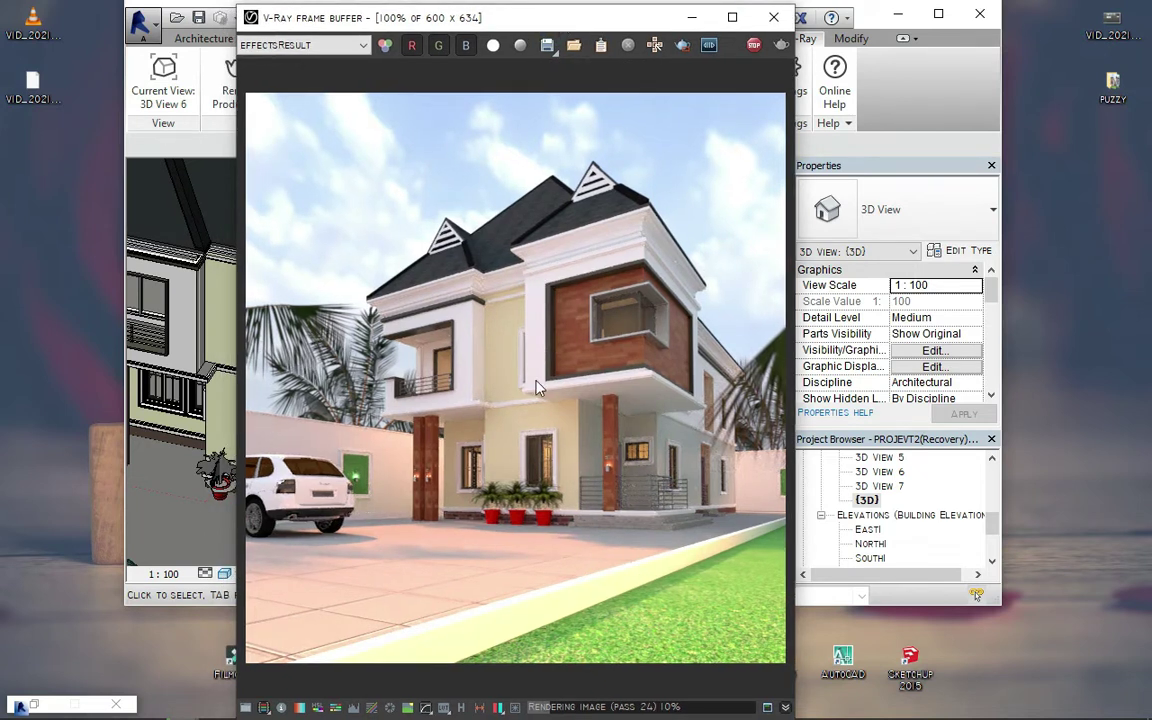
pyautogui.scroll(1, 537, 388)
pyautogui.scroll(-1, 483, 380)
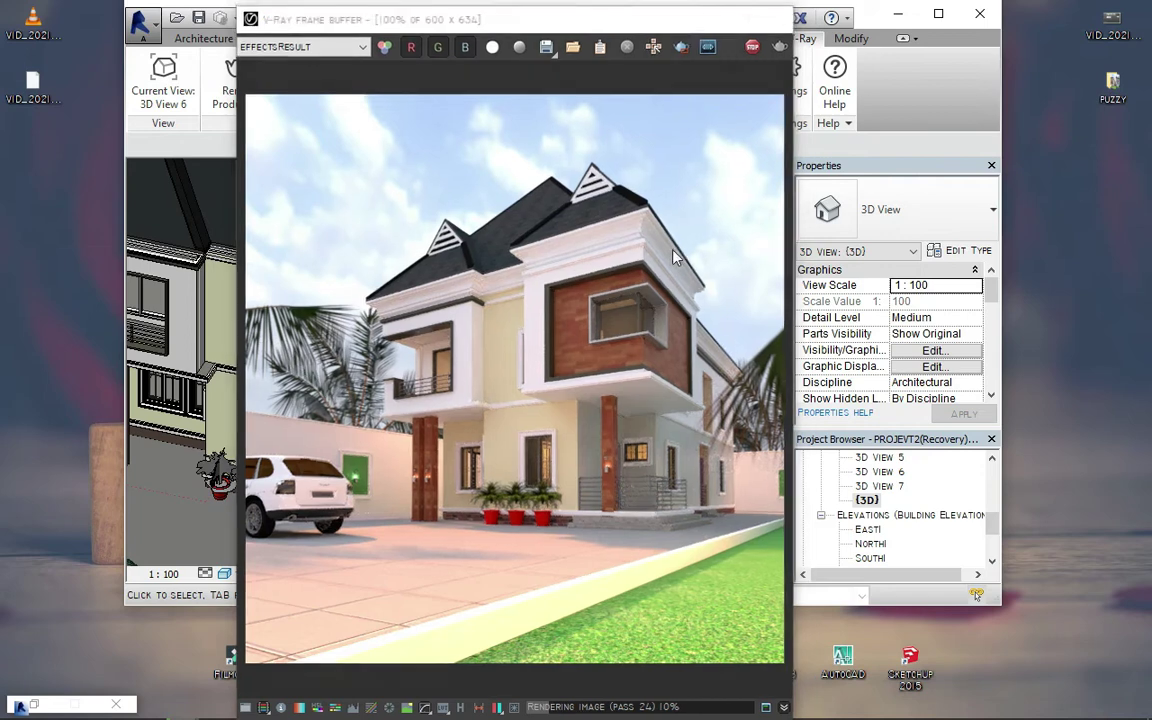
pyautogui.scroll(3, 400, 420)
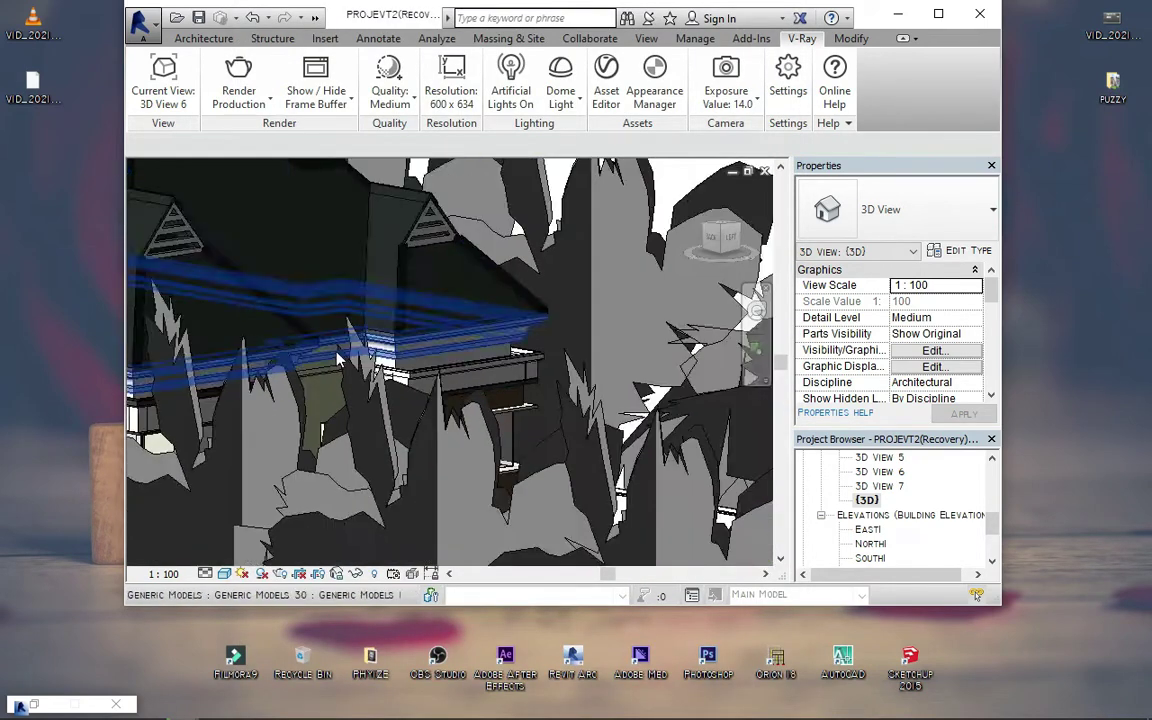
# Orbit and zoom around the house, selecting then deselecting the floating generic model panel
pyautogui.scroll(-5, 400, 450)
pyautogui.moveTo(393, 468)
pyautogui.keyDown('shift'); pyautogui.mouseDown(button='middle')
pyautogui.moveTo(441, 447)
pyautogui.moveTo(450, 404)
pyautogui.mouseUp(button='middle'); pyautogui.keyUp('shift')
pyautogui.scroll(5, 441, 447)
pyautogui.scroll(-3, 560, 234)
pyautogui.scroll(-2, 558, 237)
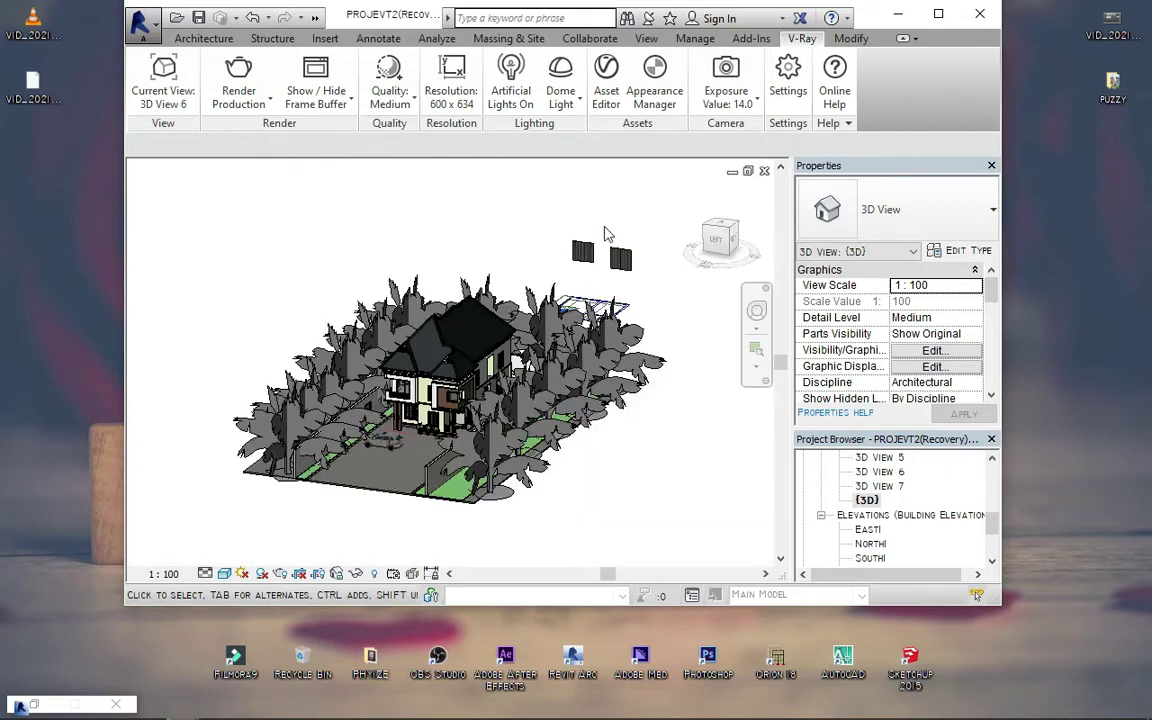
pyautogui.scroll(2, 605, 235)
pyautogui.scroll(2, 605, 235)
pyautogui.scroll(-2, 608, 238)
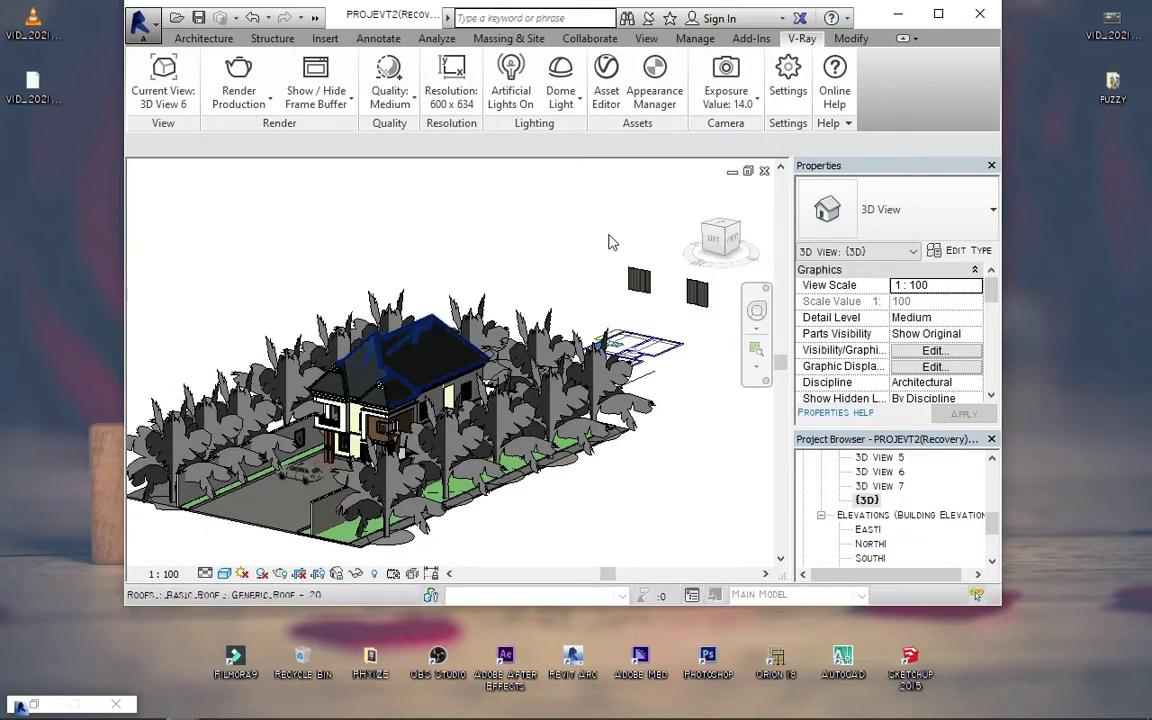
pyautogui.click(632, 278)
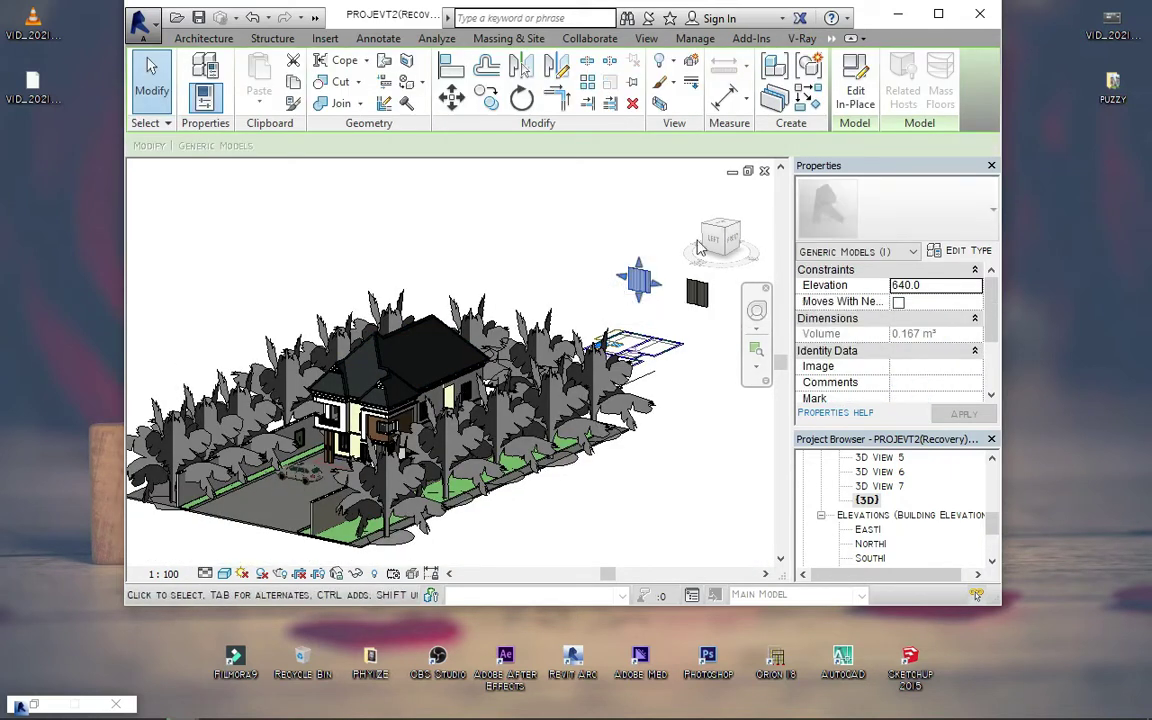
pyautogui.scroll(5, 226, 345)
pyautogui.scroll(2, 385, 362)
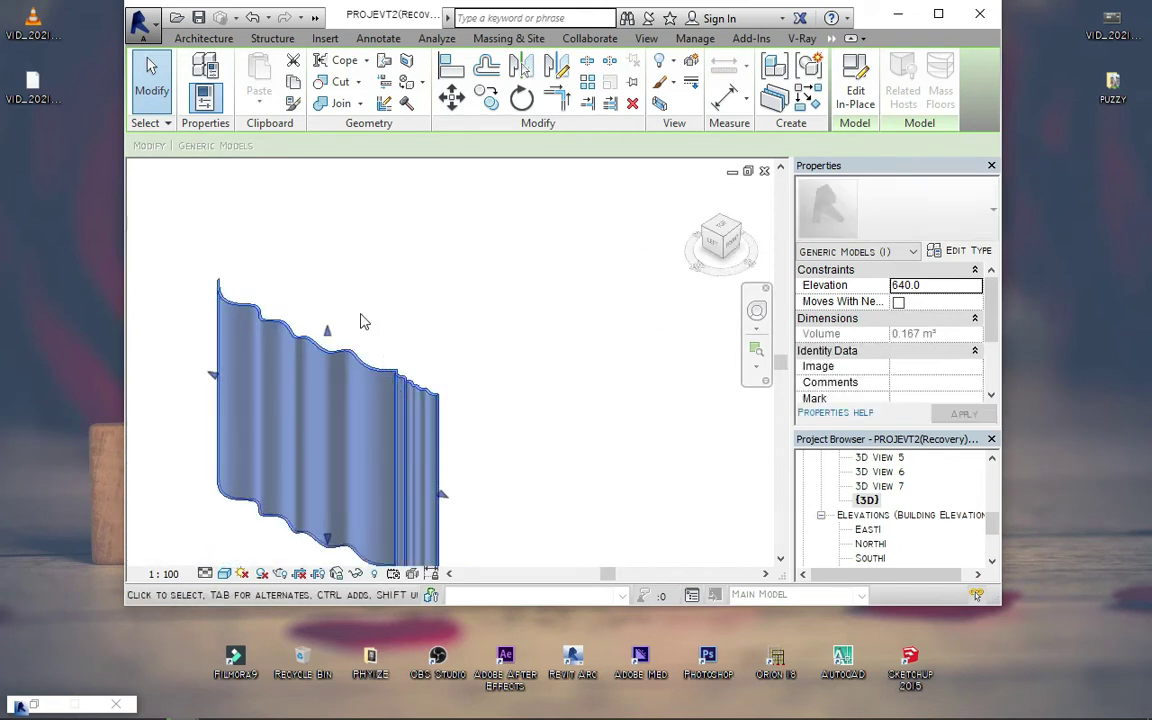
pyautogui.scroll(-4, 506, 268)
pyautogui.click(506, 268)
pyautogui.click(525, 285)
pyautogui.press('Escape')
# Maximize the Revit window, orbit to a near-top site view, and bring back the V-Ray render
pyautogui.scroll(-3, 150, 538)
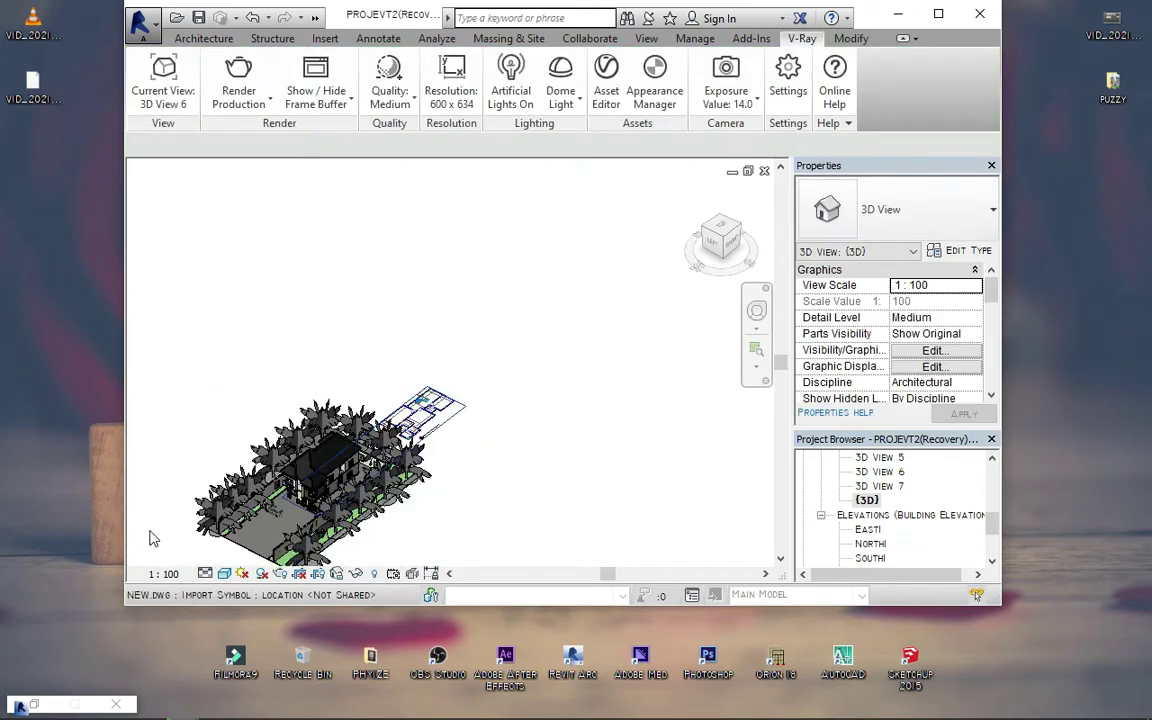
pyautogui.scroll(3, 150, 538)
pyautogui.scroll(2, 321, 231)
pyautogui.doubleClick(400, 15)
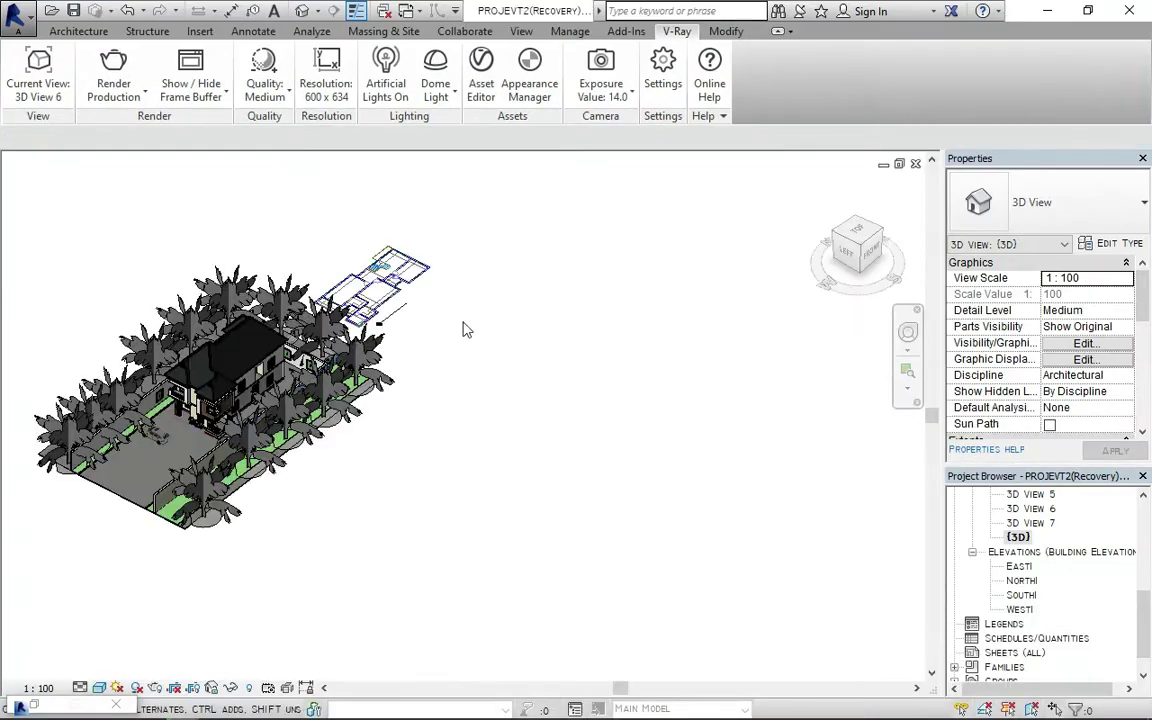
pyautogui.scroll(-3, 430, 370)
pyautogui.keyDown('shift'); pyautogui.moveTo(427, 597); pyautogui.dragTo(433, 344, button='middle'); pyautogui.keyUp('shift')
pyautogui.scroll(4, 433, 344)
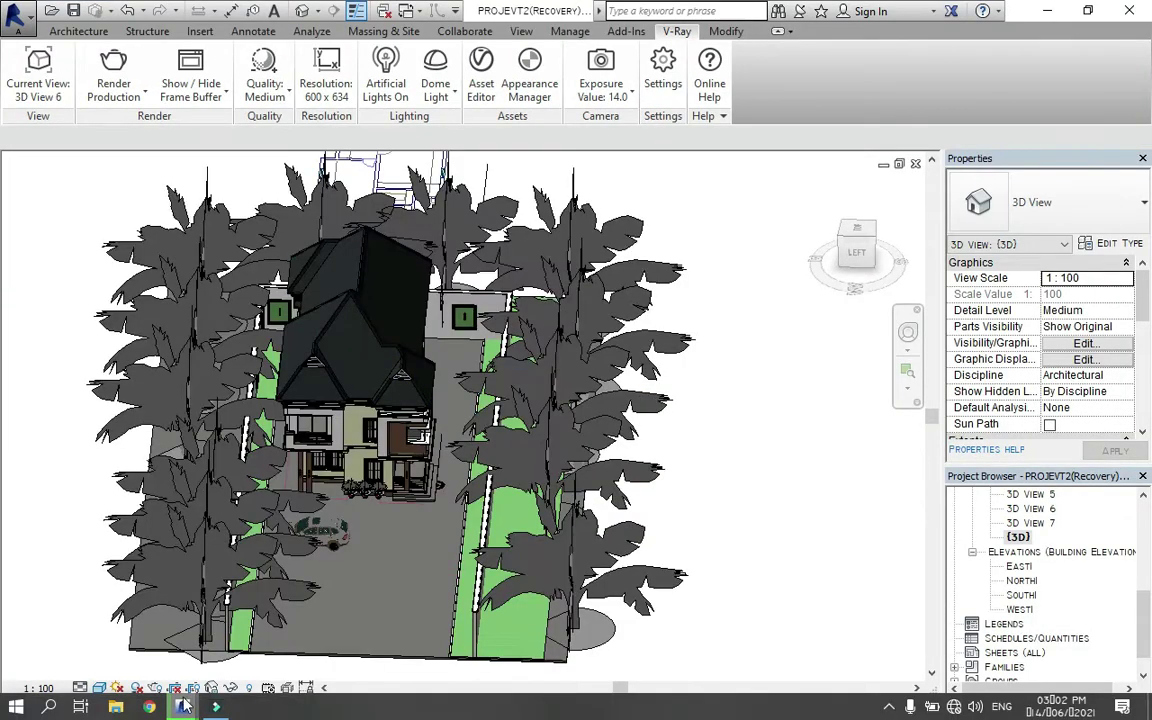
pyautogui.click(295, 597)
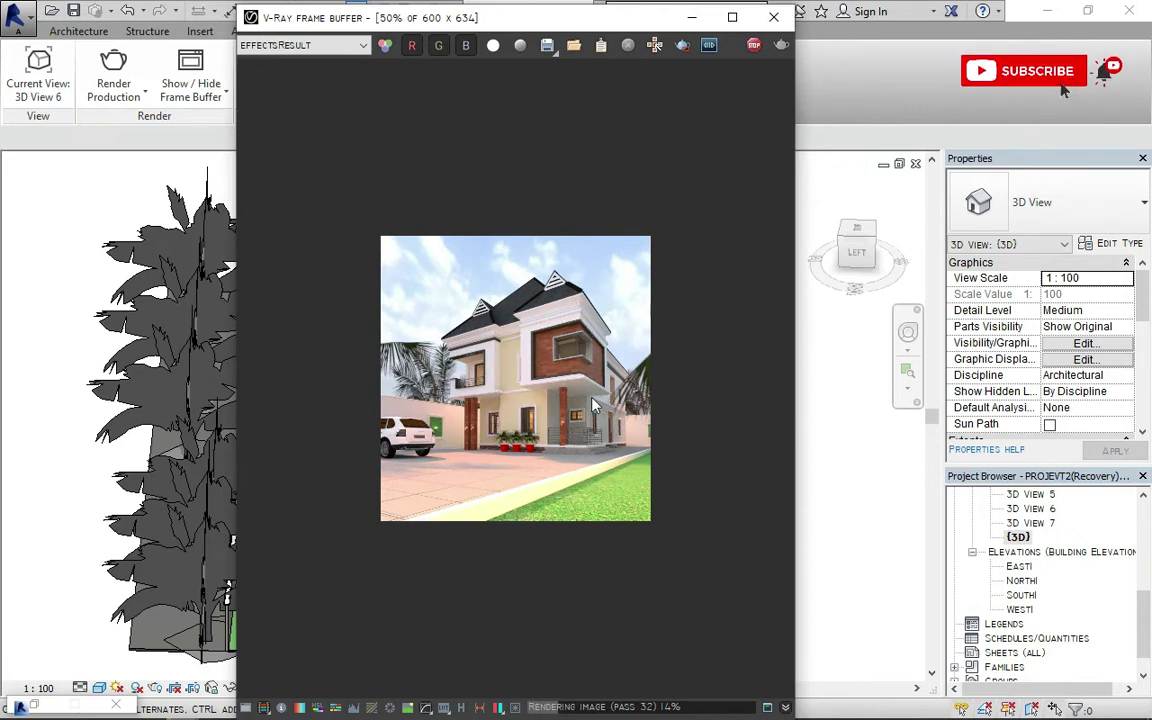
pyautogui.scroll(1, 593, 405)
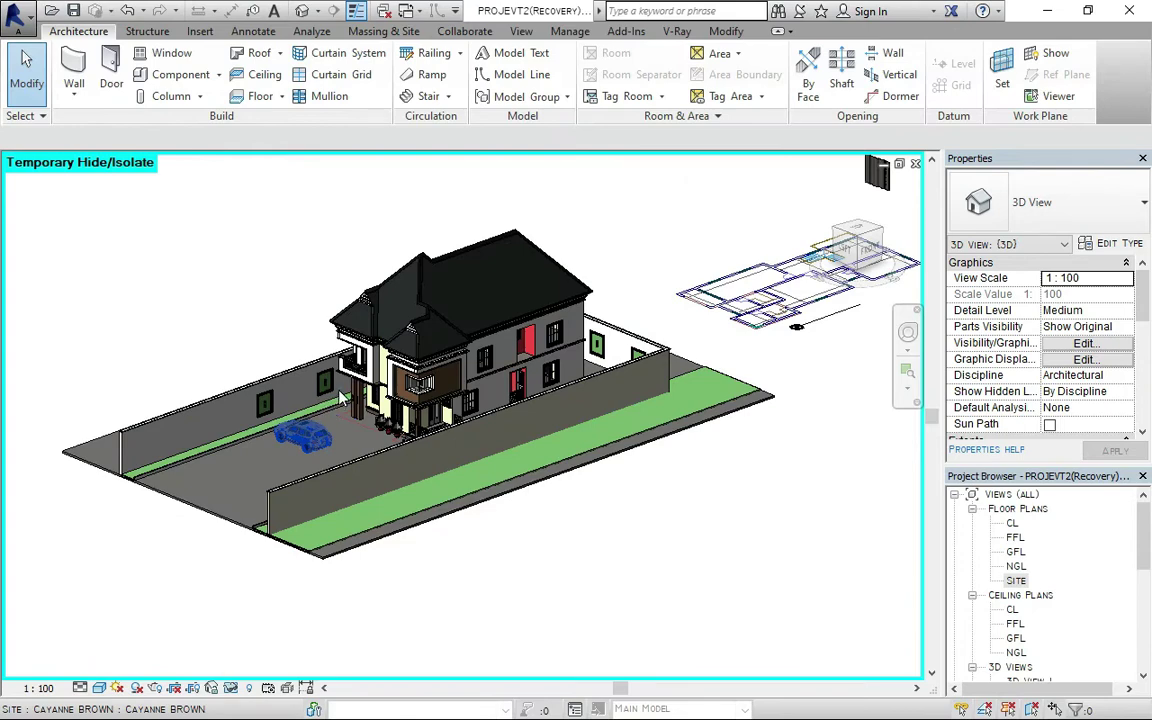
# Pan and zoom along the house and car, briefly selecting a window then clearing it
pyautogui.scroll(3, 341, 397)
pyautogui.scroll(2, 376, 354)
pyautogui.scroll(-2, 376, 354)
pyautogui.moveTo(430, 408)
pyautogui.mouseDown(button='middle')
pyautogui.moveTo(380, 498)
pyautogui.moveTo(339, 446)
pyautogui.moveTo(521, 462)
pyautogui.mouseUp(button='middle')
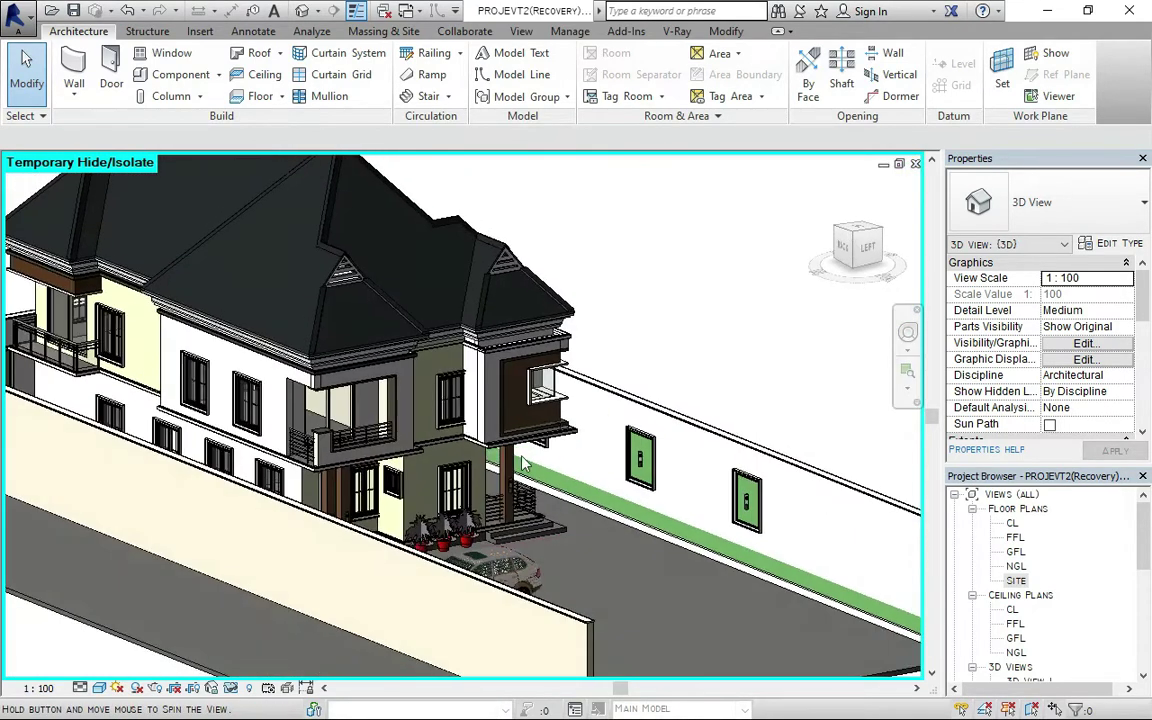
pyautogui.scroll(2, 255, 415)
pyautogui.click(238, 385)
pyautogui.press('Escape')
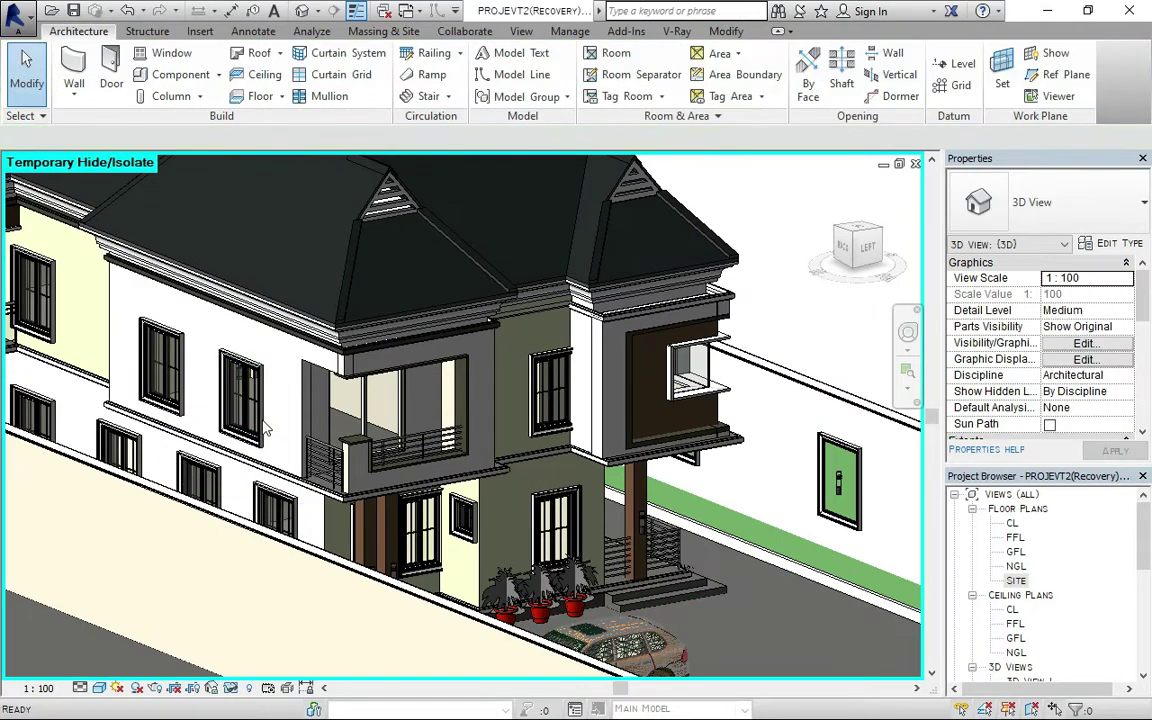
pyautogui.scroll(-3, 265, 430)
pyautogui.scroll(-2, 300, 350)
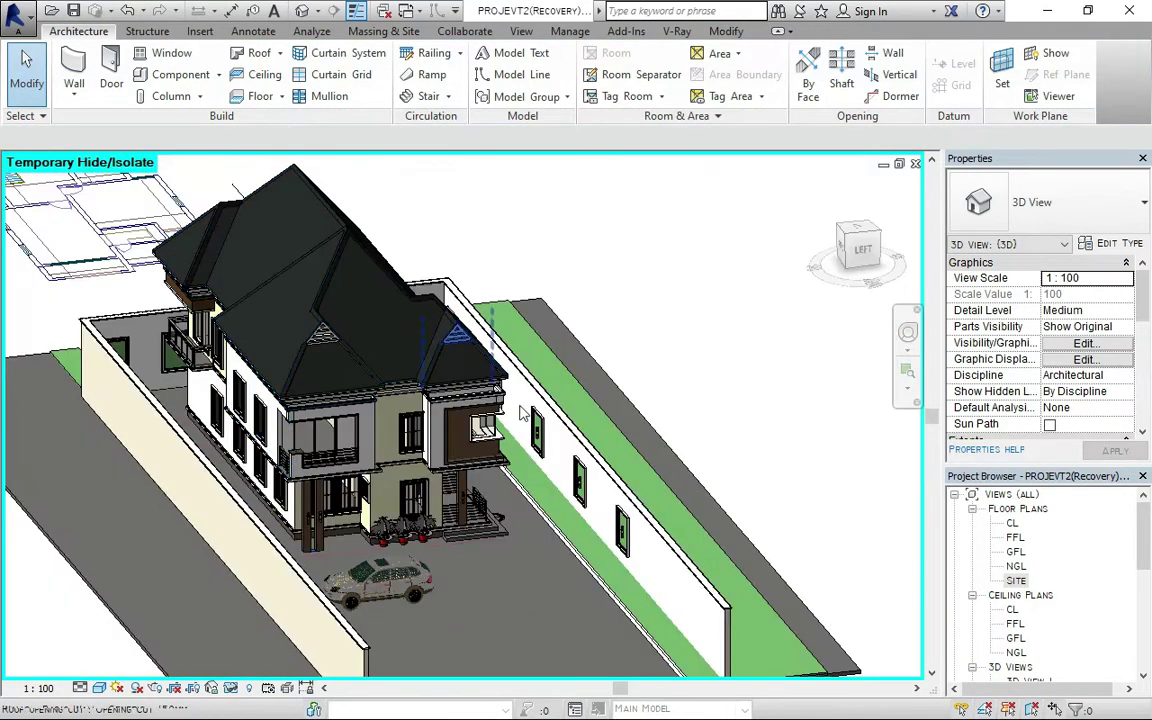
pyautogui.scroll(-3, 1030, 580)
pyautogui.scroll(-2, 1030, 580)
# Open 3D Views 7 and 6, return to {3D} in a restored window, and list V-Ray's renderable views
pyautogui.doubleClick(1030, 666)
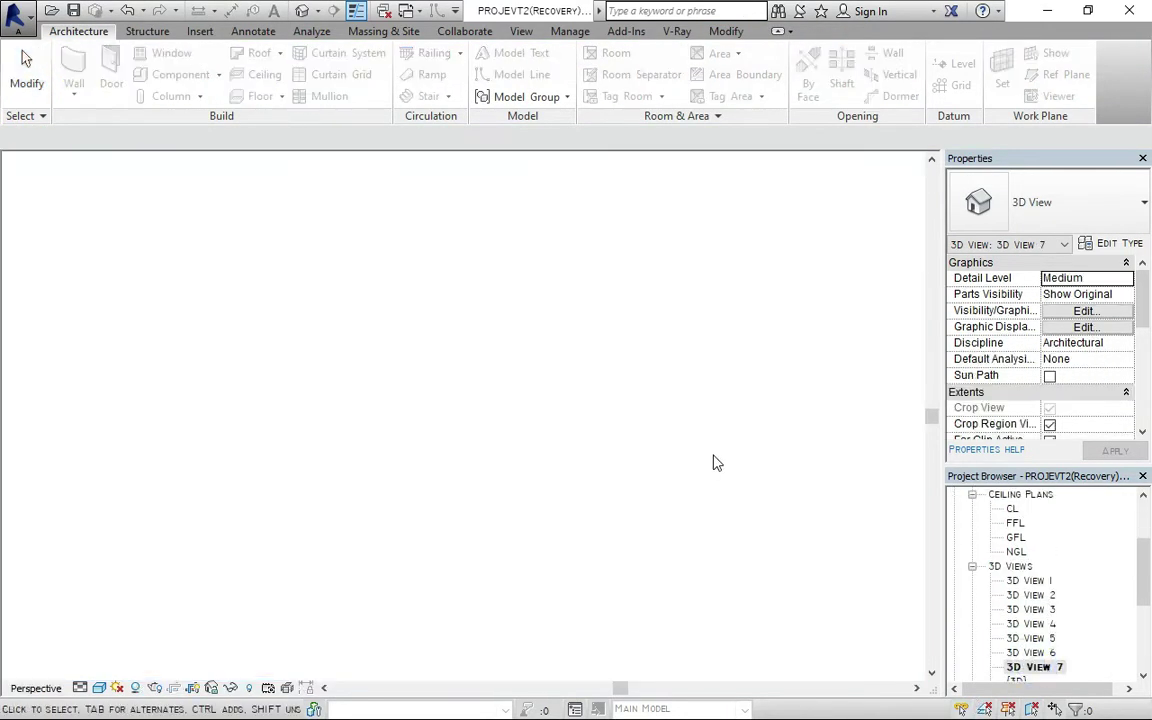
pyautogui.doubleClick(1034, 652)
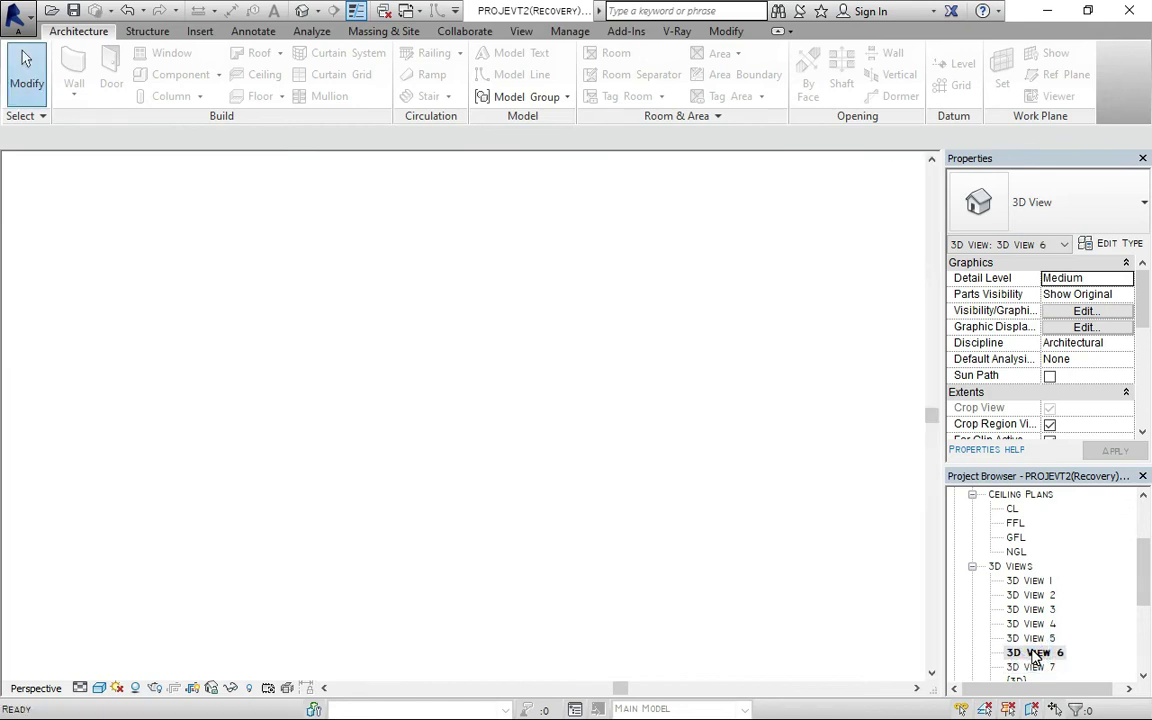
pyautogui.moveTo(787, 573); pyautogui.dragTo(880, 665, button='middle')
pyautogui.click(675, 32)
pyautogui.scroll(-2, 1010, 600)
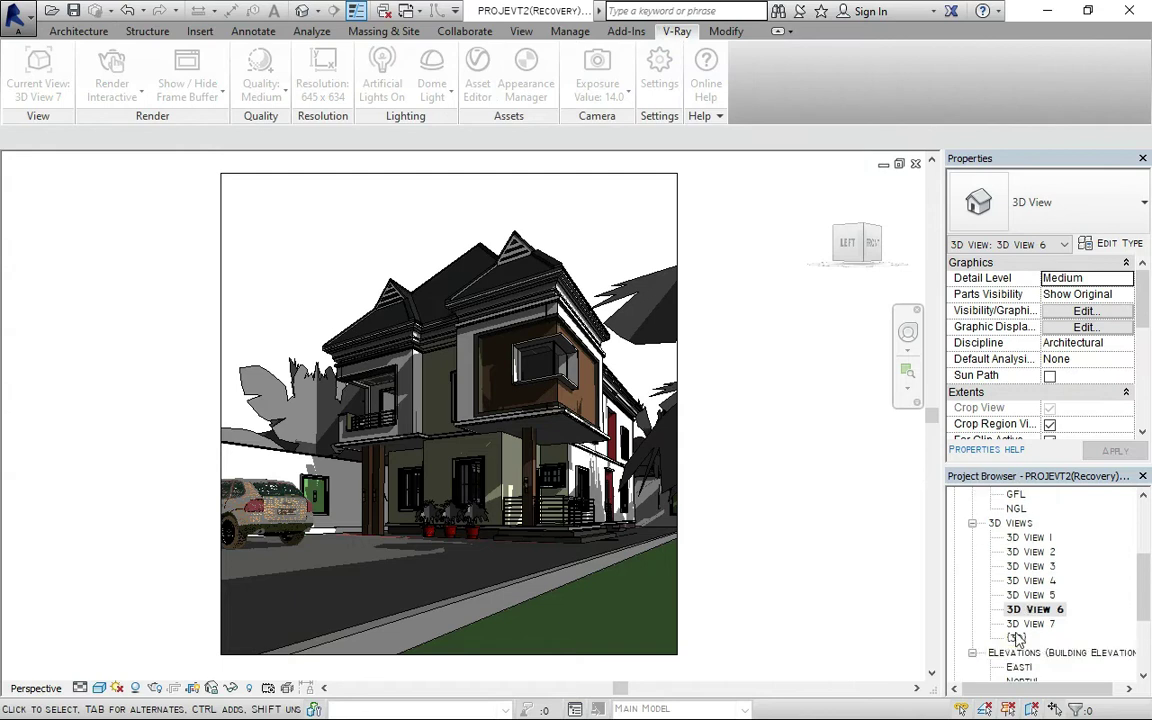
pyautogui.doubleClick(1017, 639)
pyautogui.click(38, 75)
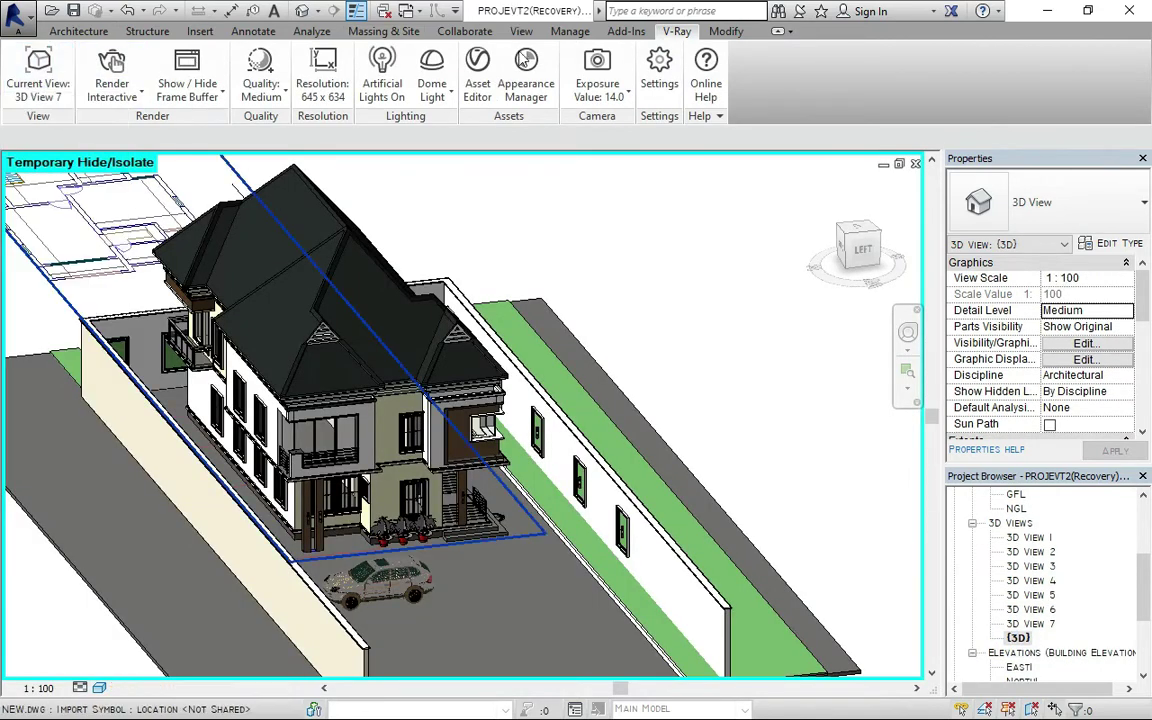
pyautogui.click(170, 95)
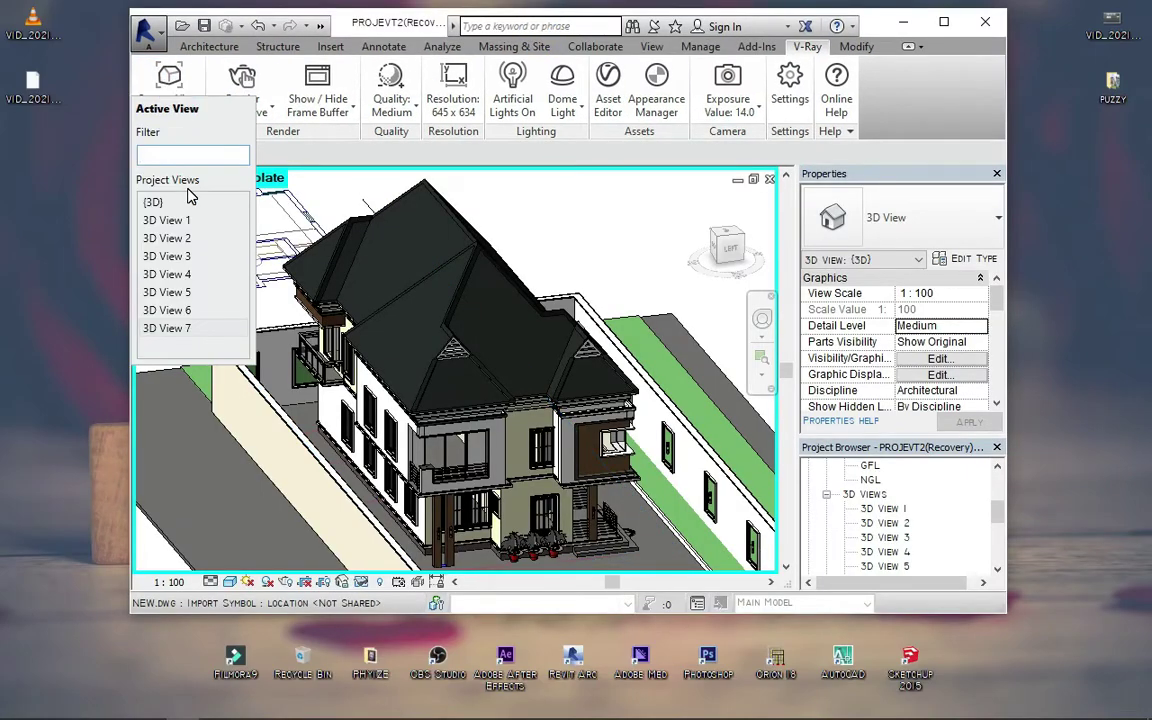
# Set V-Ray's current view to 3D View 6 and start an interactive render
pyautogui.click(166, 310)
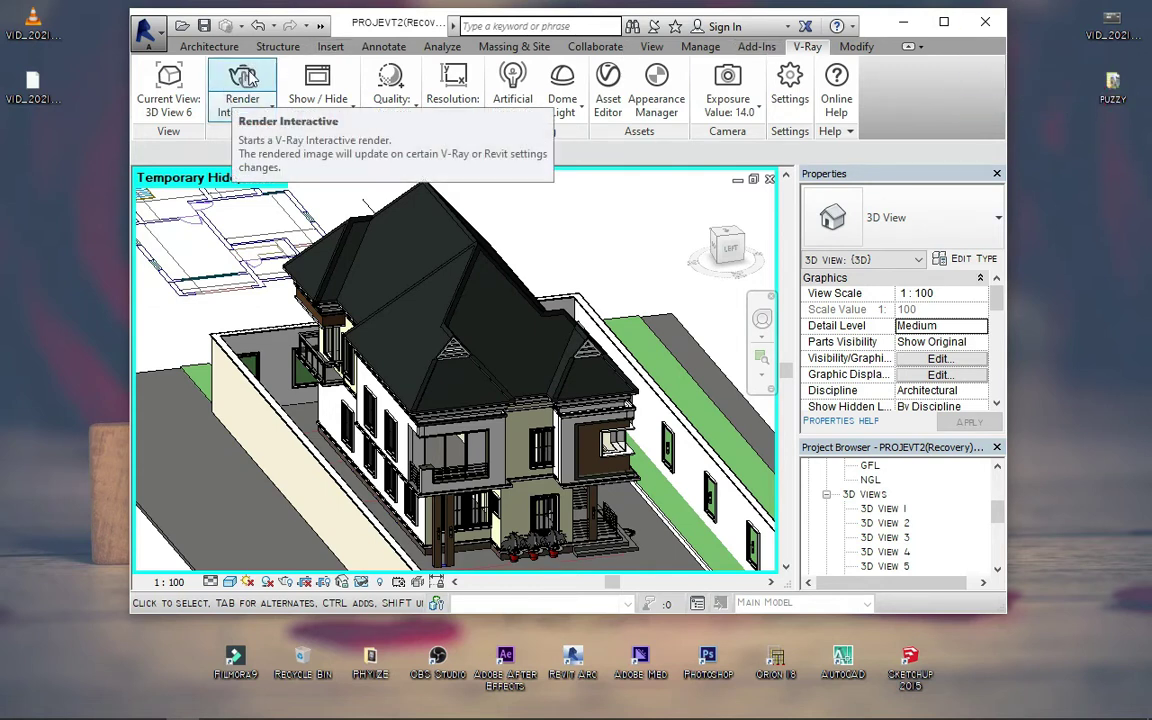
pyautogui.click(250, 80)
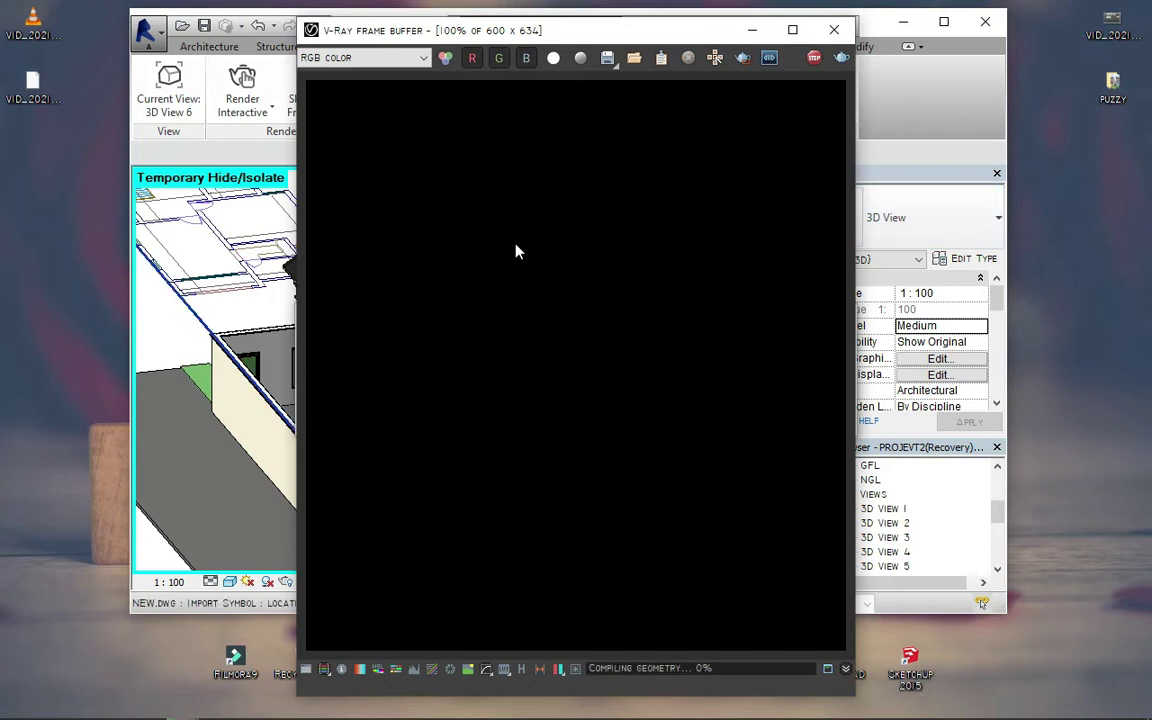
# Move the frame buffer left, zoom in to check render noise, then close it and the progress window
pyautogui.moveTo(678, 38)
pyautogui.mouseDown()
pyautogui.moveTo(462, 85)
pyautogui.moveTo(458, 69)
pyautogui.mouseUp()
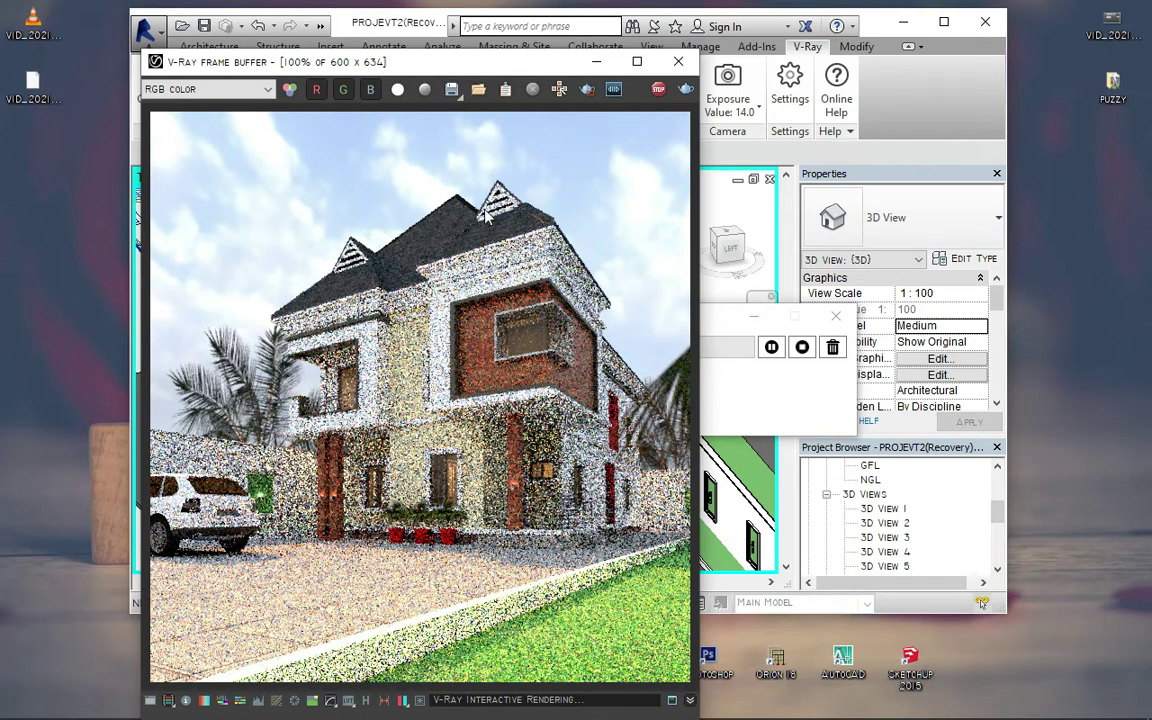
pyautogui.scroll(2, 545, 205)
pyautogui.scroll(-2, 470, 250)
pyautogui.scroll(4, 510, 242)
pyautogui.scroll(-2, 535, 320)
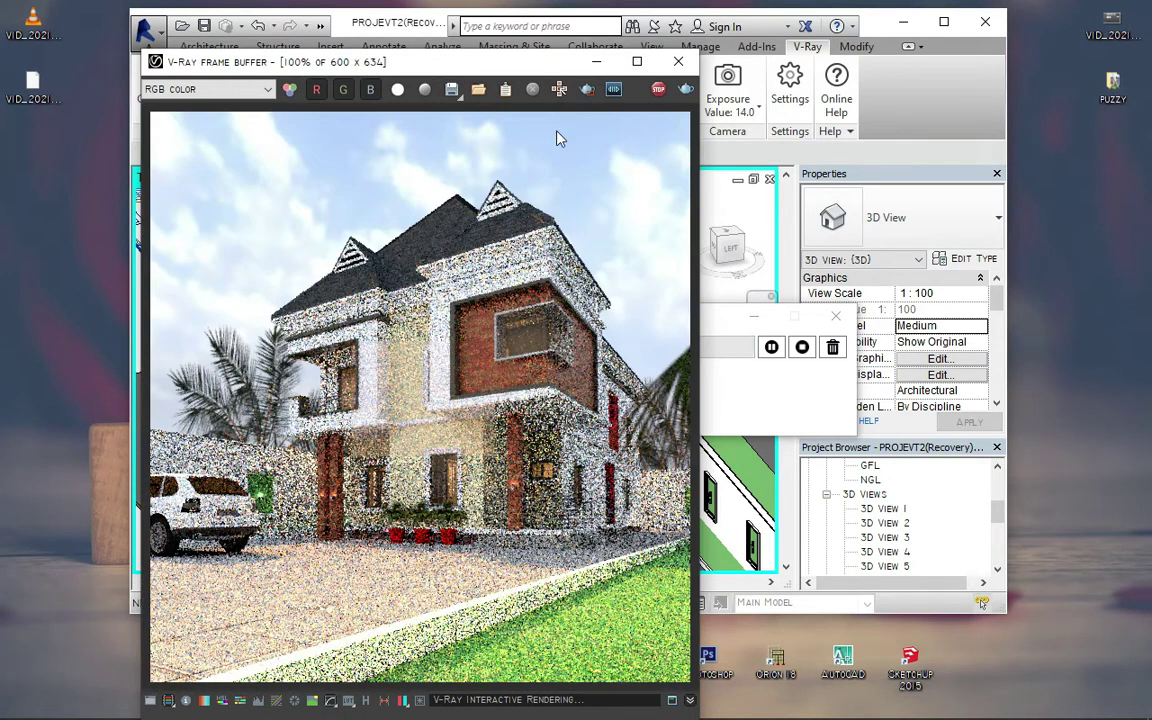
pyautogui.scroll(2, 545, 300)
pyautogui.click(678, 61)
pyautogui.click(802, 346)
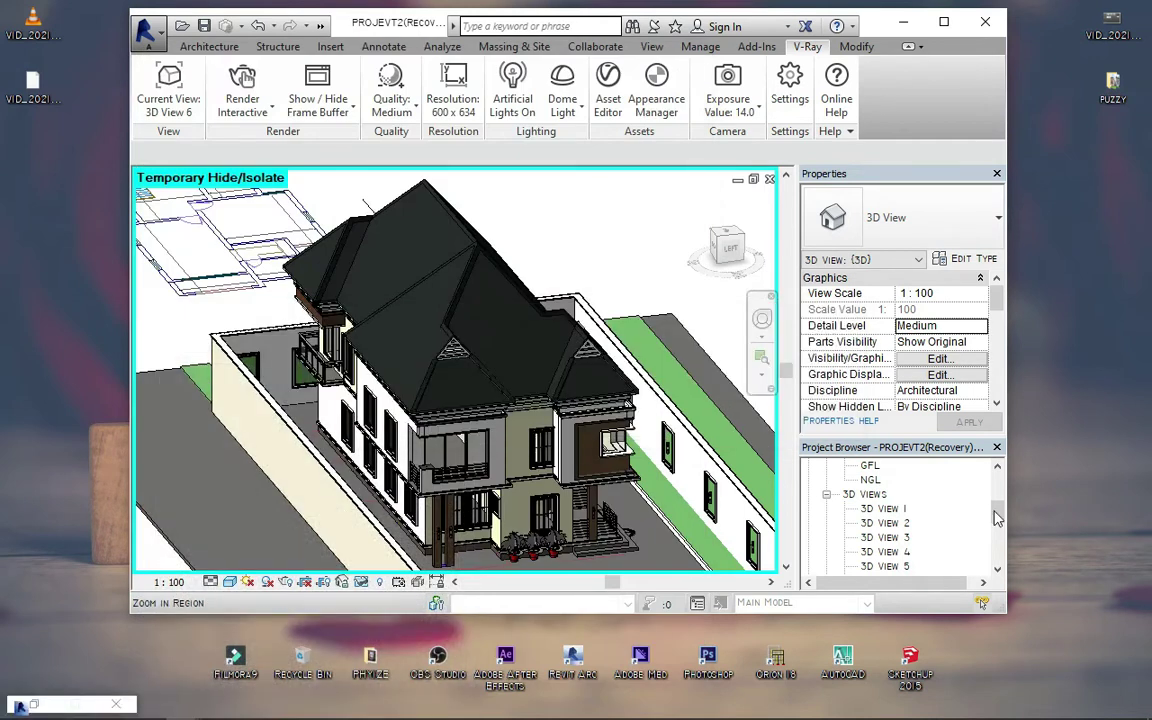
# Open 3D View 6 and start the Paint tool with the MAT command
pyautogui.scroll(-3, 996, 517)
pyautogui.doubleClick(889, 480)
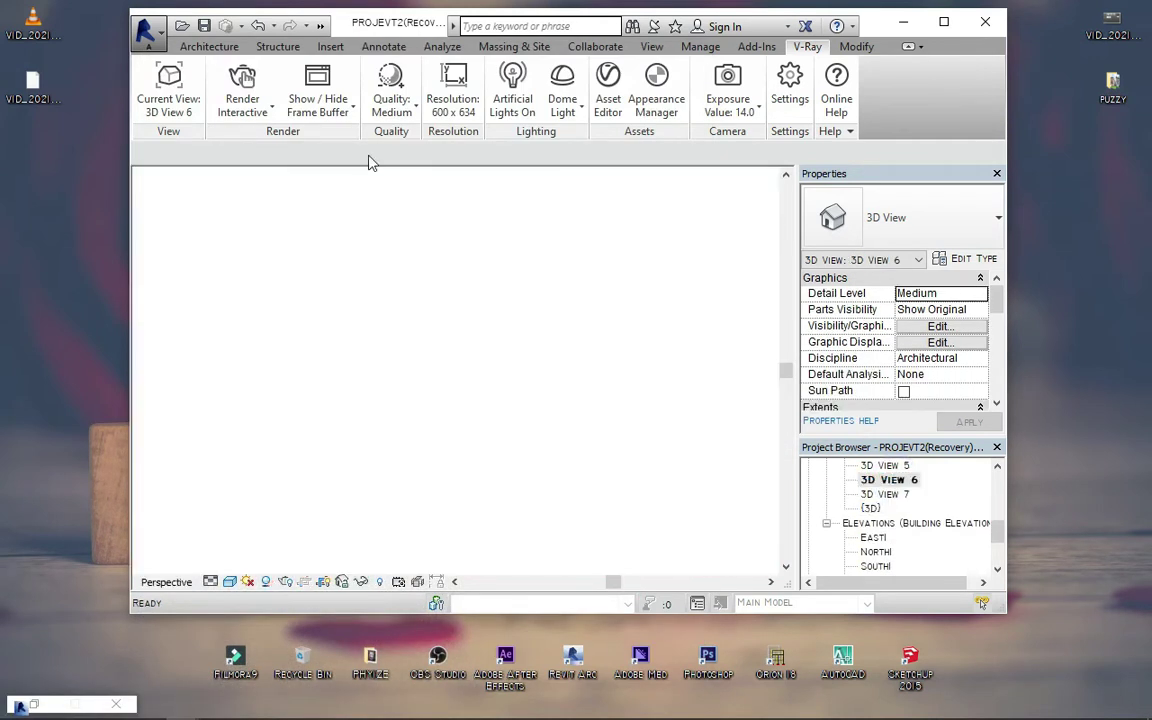
pyautogui.click(848, 46)
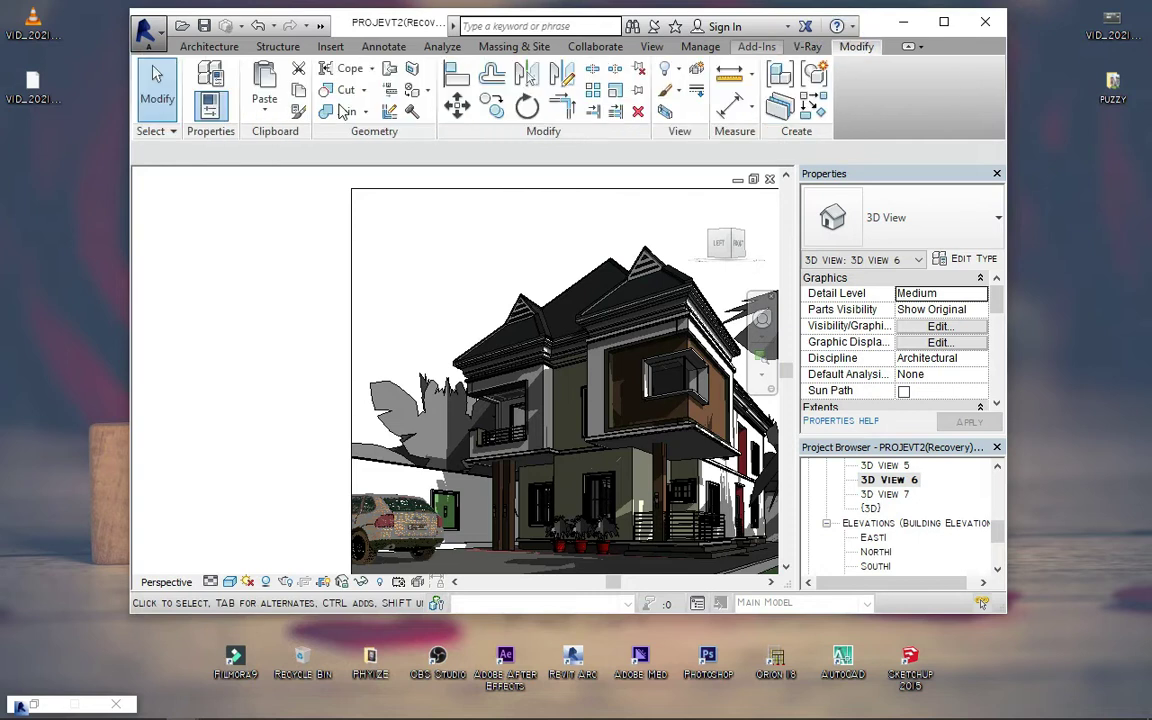
pyautogui.press('m')
pyautogui.press('a')
pyautogui.press('t')
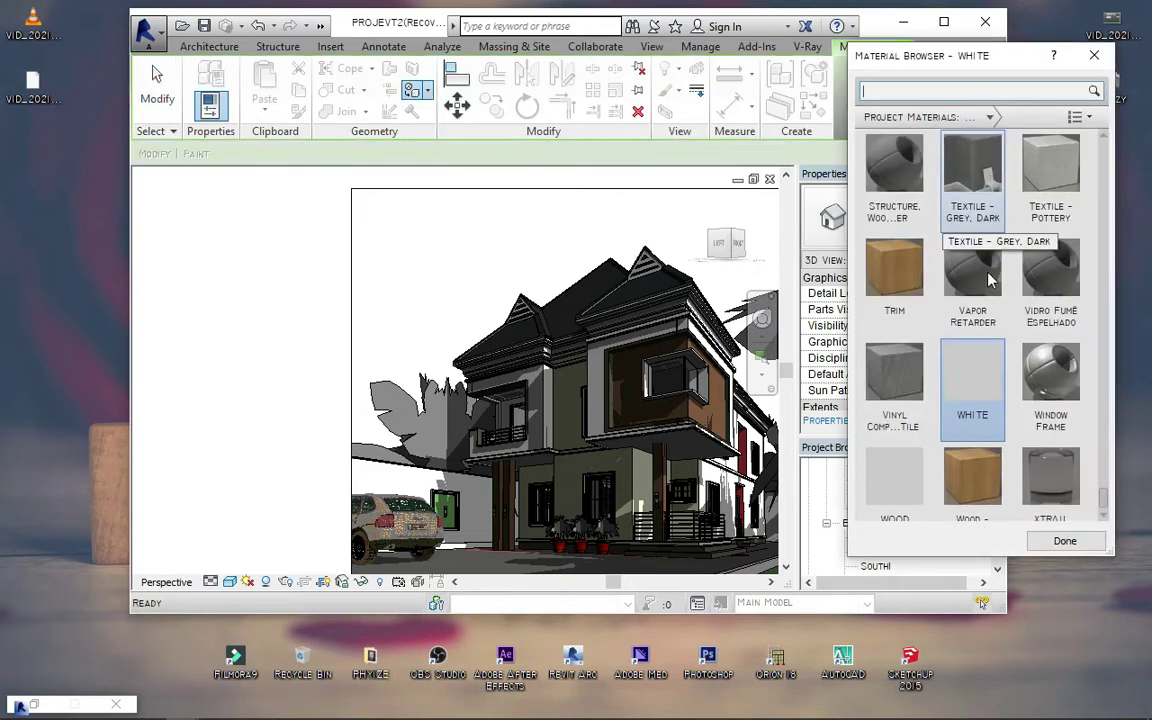
pyautogui.scroll(5, 900, 250)
pyautogui.scroll(5, 887, 240)
pyautogui.scroll(-3, 988, 273)
pyautogui.scroll(-3, 985, 265)
pyautogui.scroll(3, 986, 255)
pyautogui.scroll(3, 988, 250)
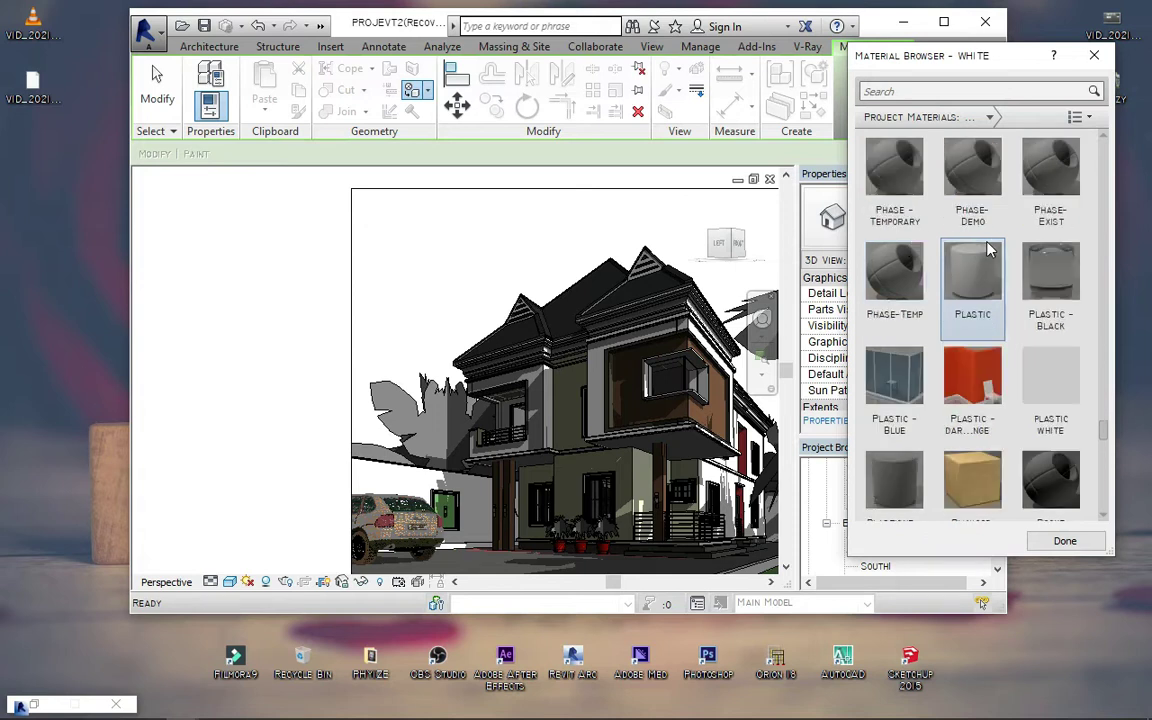
pyautogui.scroll(3, 988, 250)
# Filter the materials by 'in' and choose Damp-proofing as the paint material
pyautogui.click(918, 90)
pyautogui.write('in')
pyautogui.scroll(-3, 990, 290)
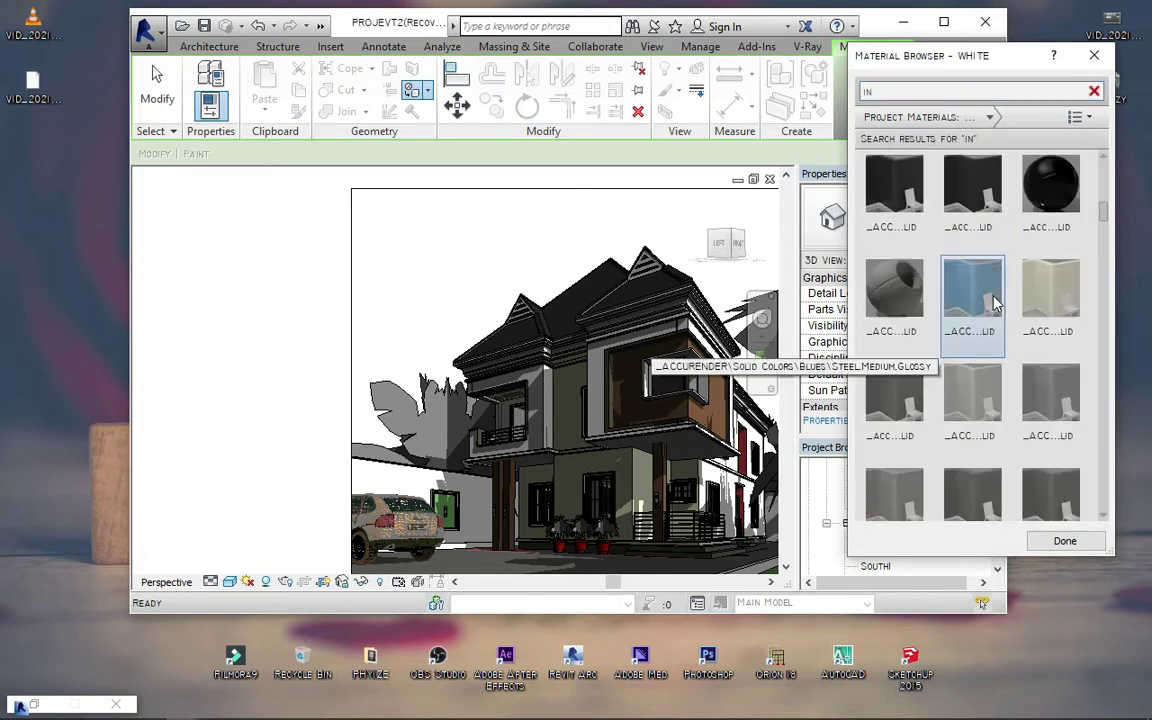
pyautogui.scroll(-3, 995, 302)
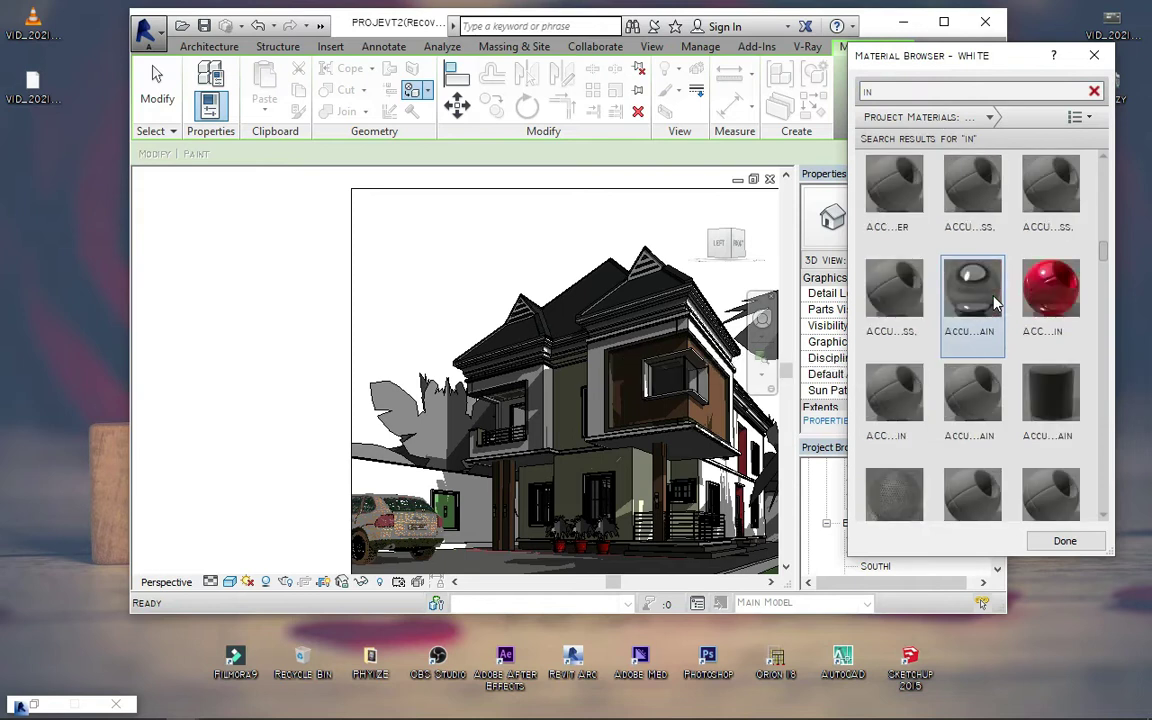
pyautogui.scroll(-3, 995, 302)
pyautogui.scroll(-3, 995, 300)
pyautogui.scroll(-2, 995, 298)
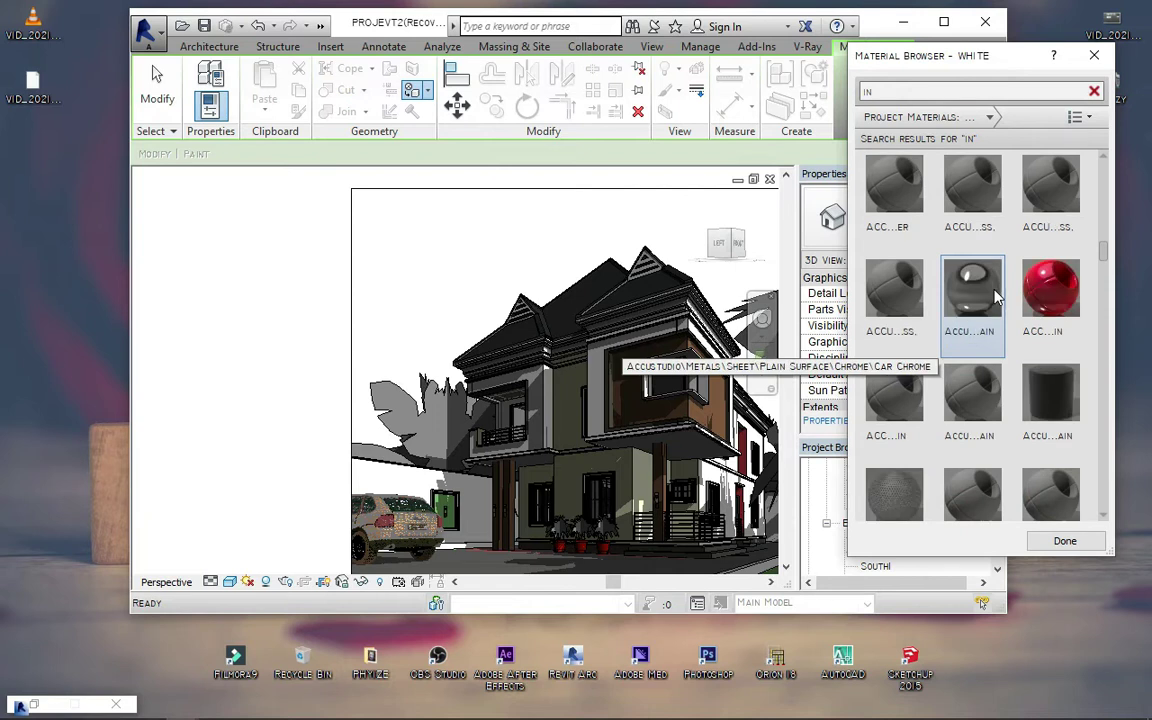
pyautogui.scroll(-2, 995, 296)
pyautogui.click(1055, 338)
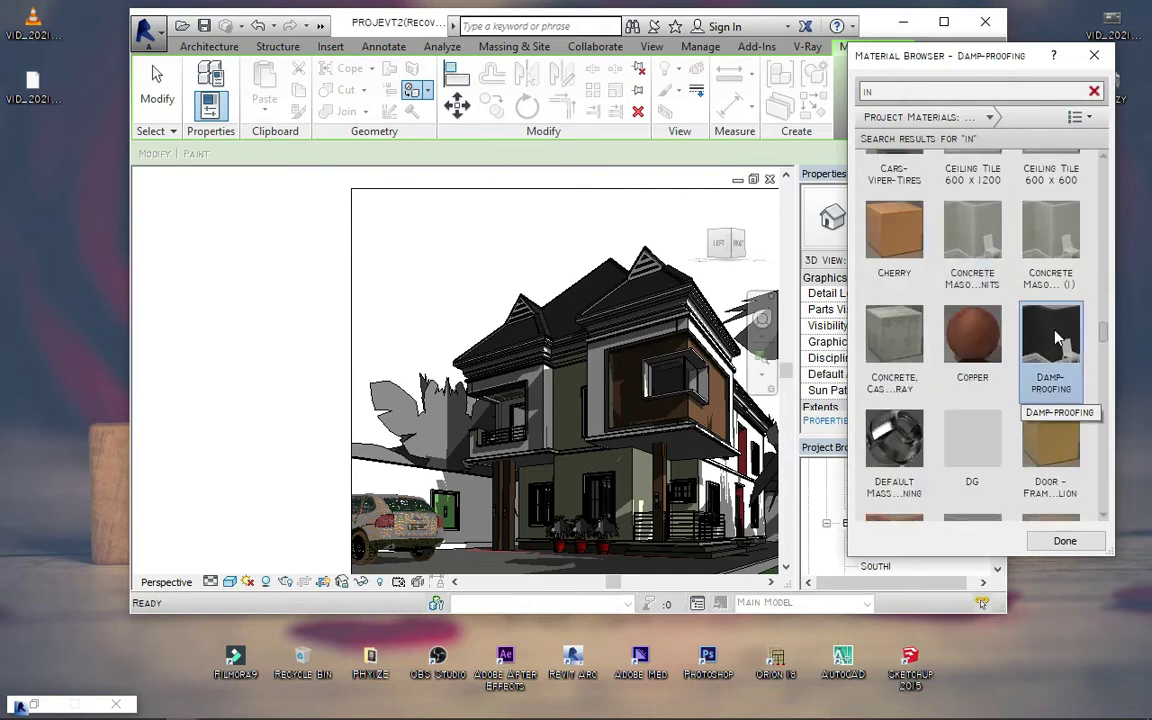
pyautogui.scroll(5, 585, 386)
pyautogui.scroll(1, 575, 386)
pyautogui.scroll(3, 565, 388)
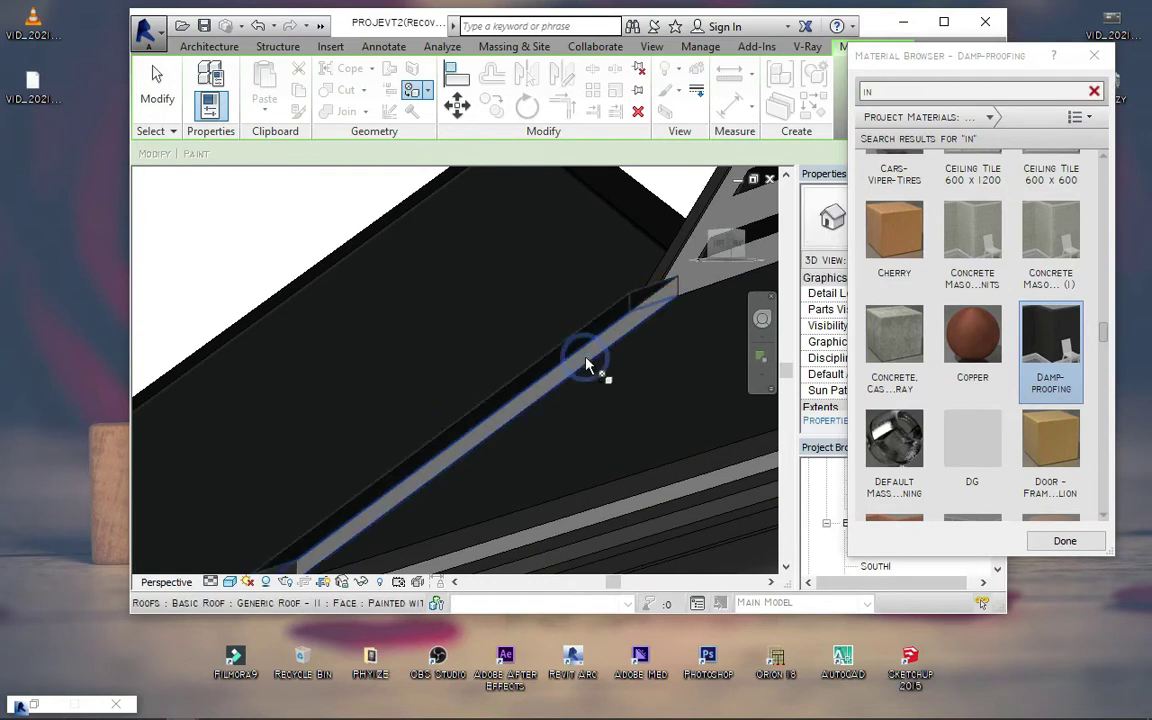
# Zoom the view, then preview the V-Ray house render and minimize it
pyautogui.scroll(2, 640, 312)
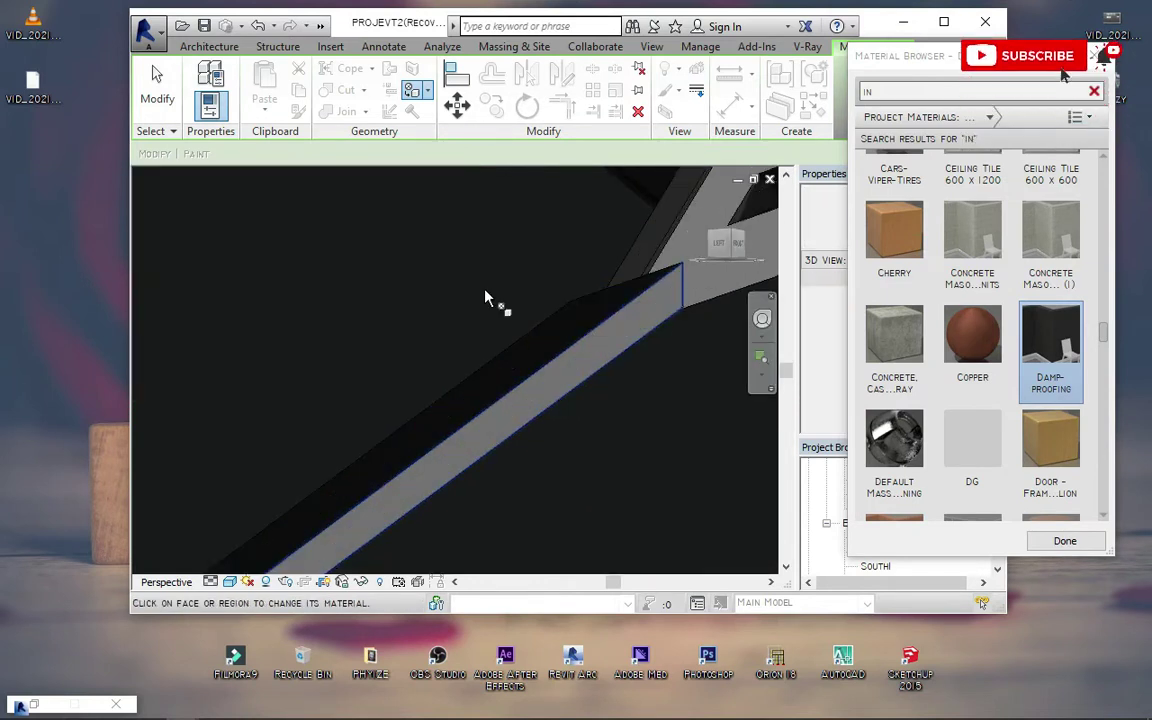
pyautogui.scroll(-3, 485, 298)
pyautogui.scroll(-2, 470, 327)
pyautogui.scroll(3, 340, 430)
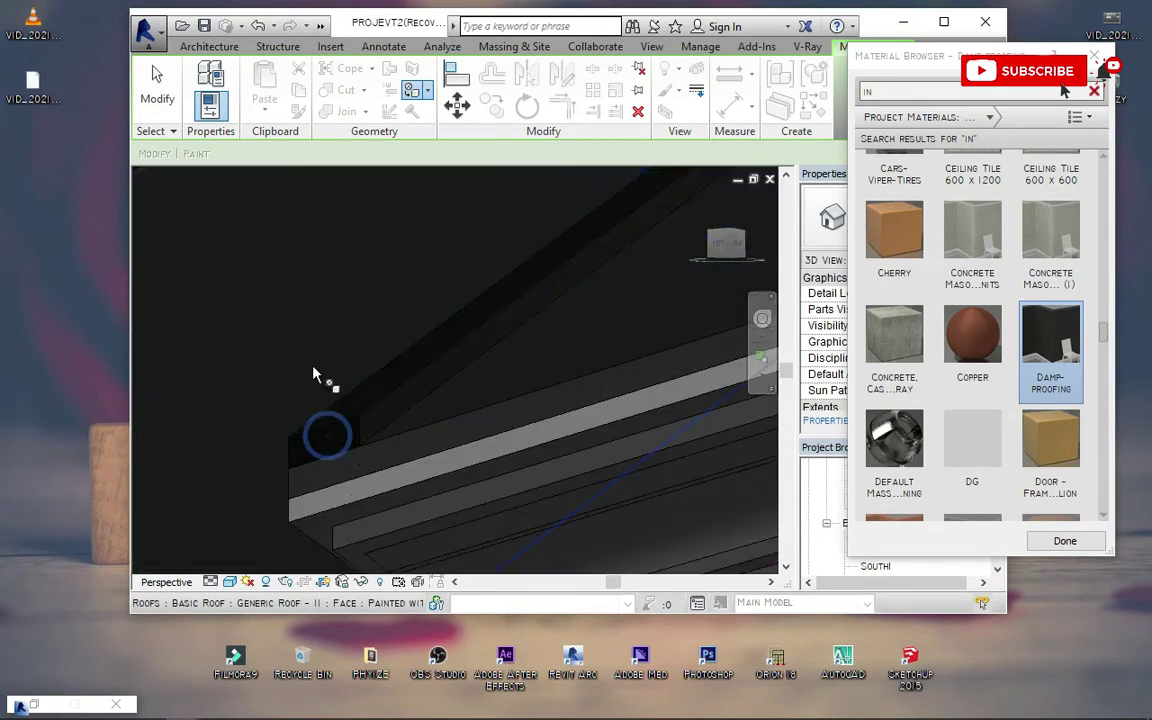
pyautogui.scroll(-3, 321, 380)
pyautogui.scroll(-2, 470, 370)
pyautogui.scroll(2, 520, 312)
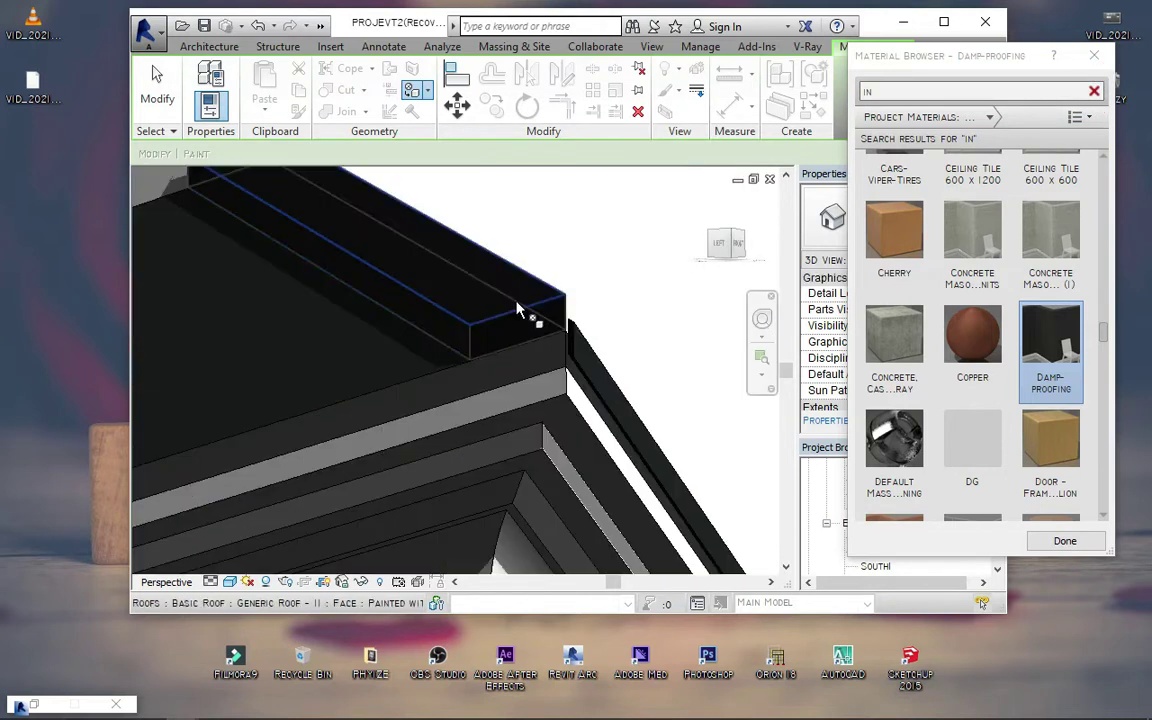
pyautogui.scroll(-2, 496, 329)
pyautogui.scroll(-2, 280, 388)
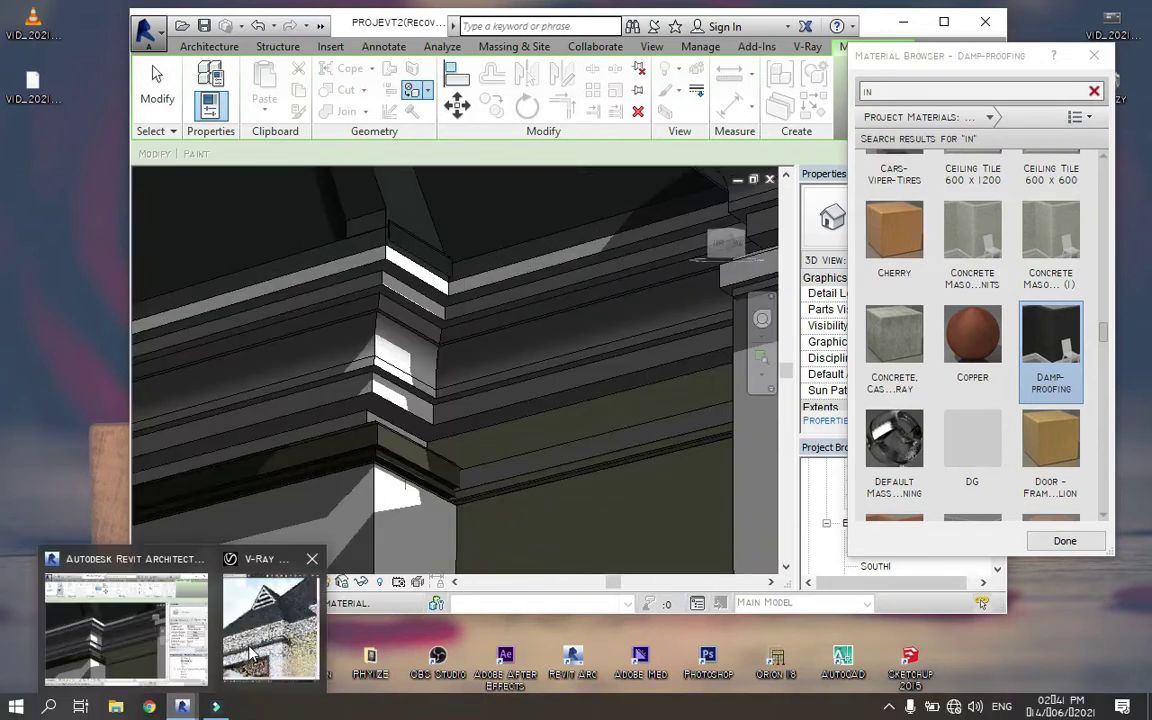
pyautogui.moveTo(182, 707)
pyautogui.click(287, 620)
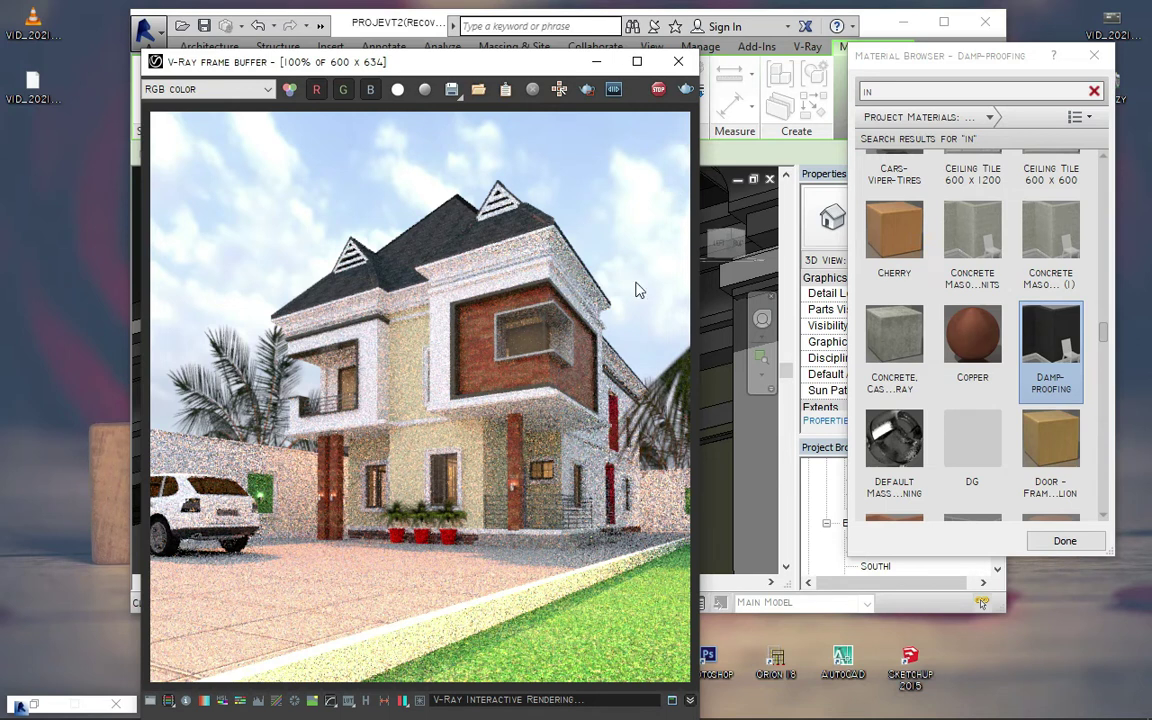
pyautogui.click(597, 64)
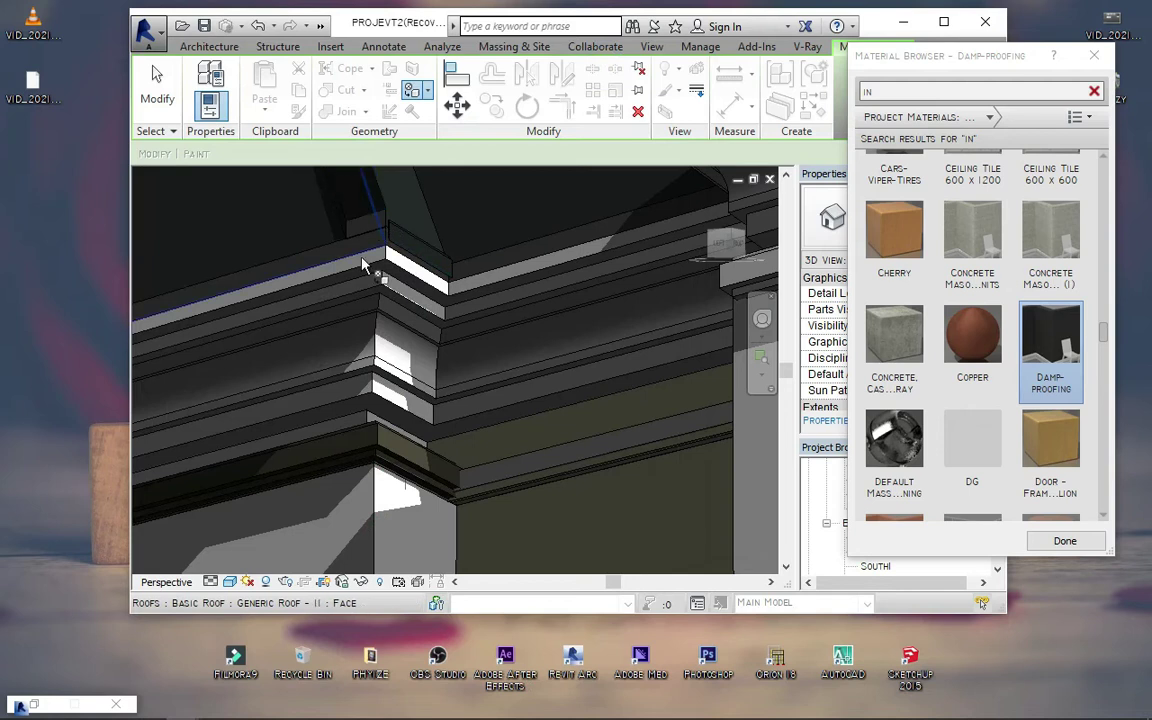
# Zoom in and paint the roof fascia face with Damp-proofing
pyautogui.scroll(-3, 363, 264)
pyautogui.scroll(-3, 222, 253)
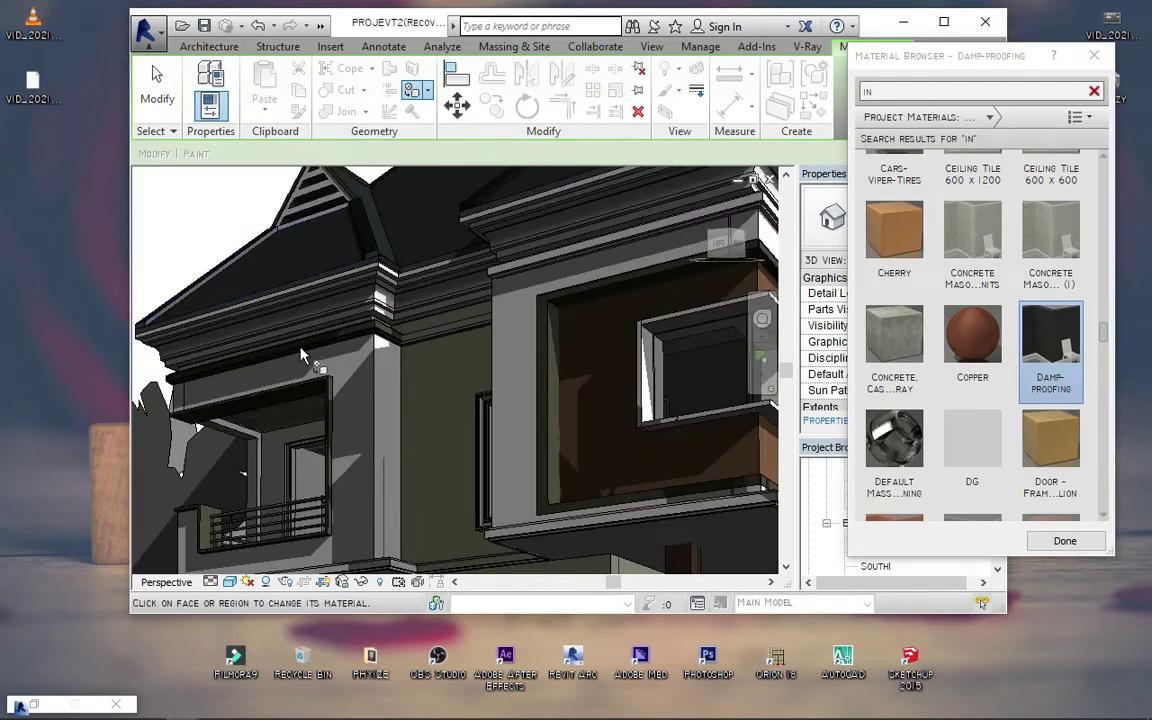
pyautogui.scroll(5, 300, 355)
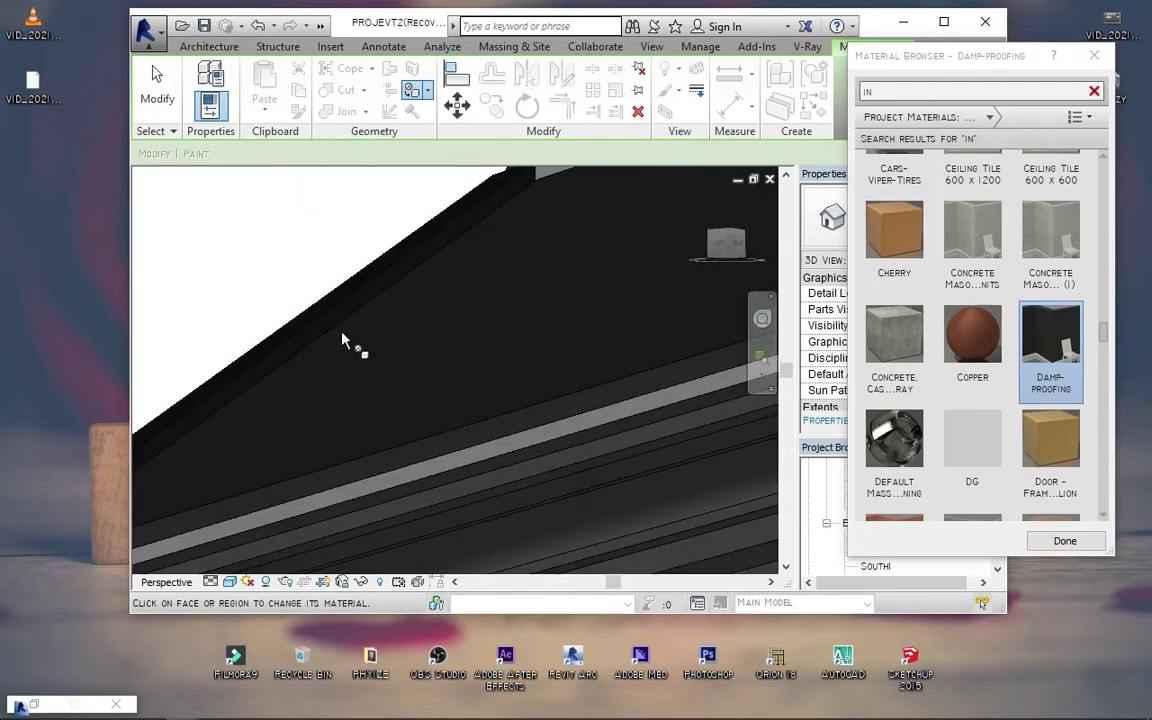
pyautogui.scroll(-5, 342, 340)
pyautogui.scroll(4, 403, 231)
pyautogui.scroll(2, 460, 305)
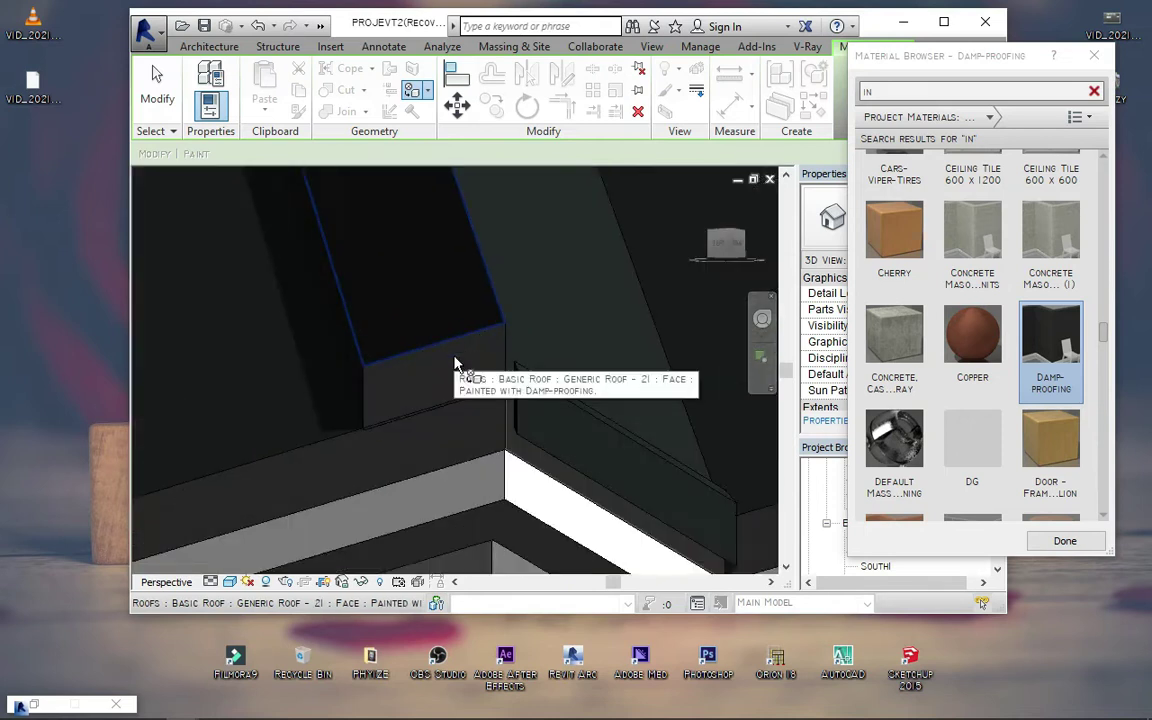
pyautogui.click(357, 366)
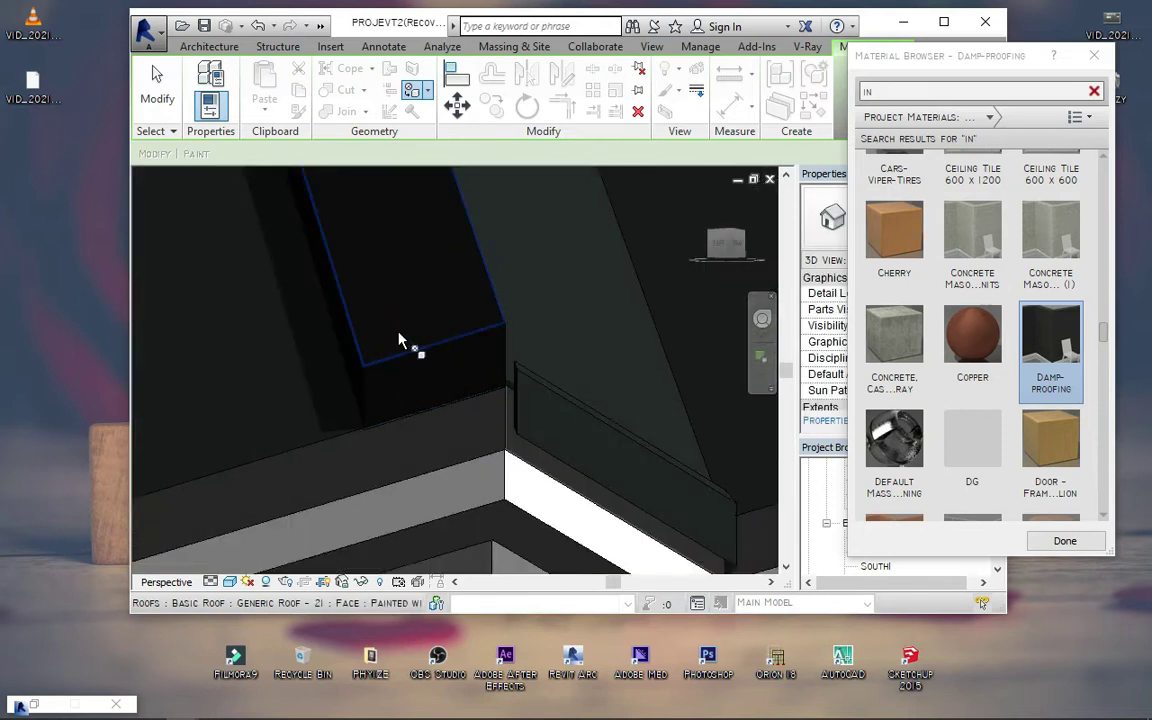
# Pick Finish.Cream as the paint material and clear the search box for a new search
pyautogui.scroll(-3, 399, 341)
pyautogui.scroll(-2, 404, 334)
pyautogui.scroll(-4, 314, 262)
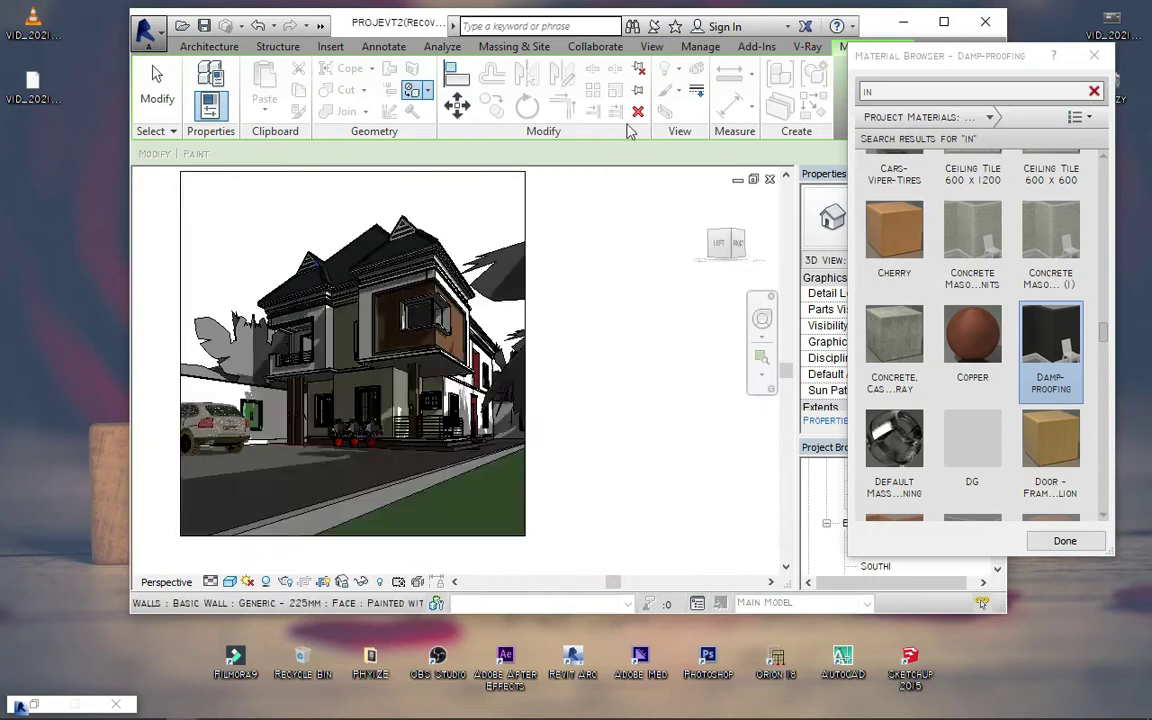
pyautogui.scroll(1, 480, 365)
pyautogui.scroll(5, 1038, 320)
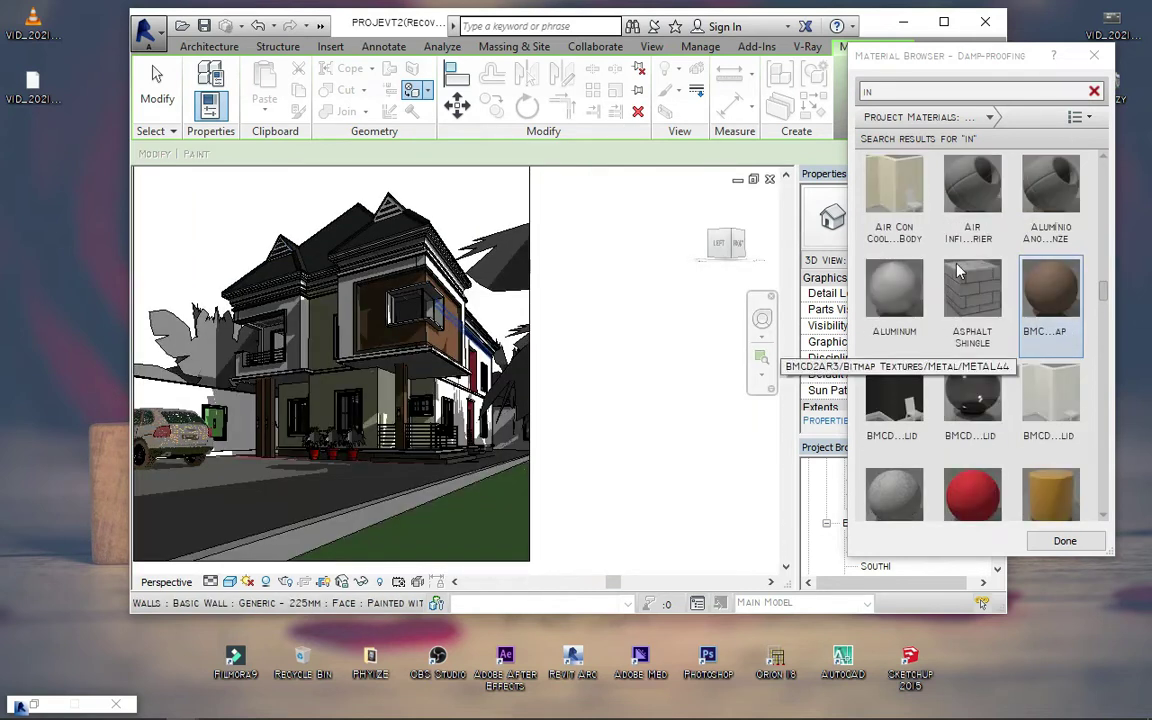
pyautogui.scroll(2, 980, 262)
pyautogui.scroll(2, 975, 258)
pyautogui.scroll(2, 975, 255)
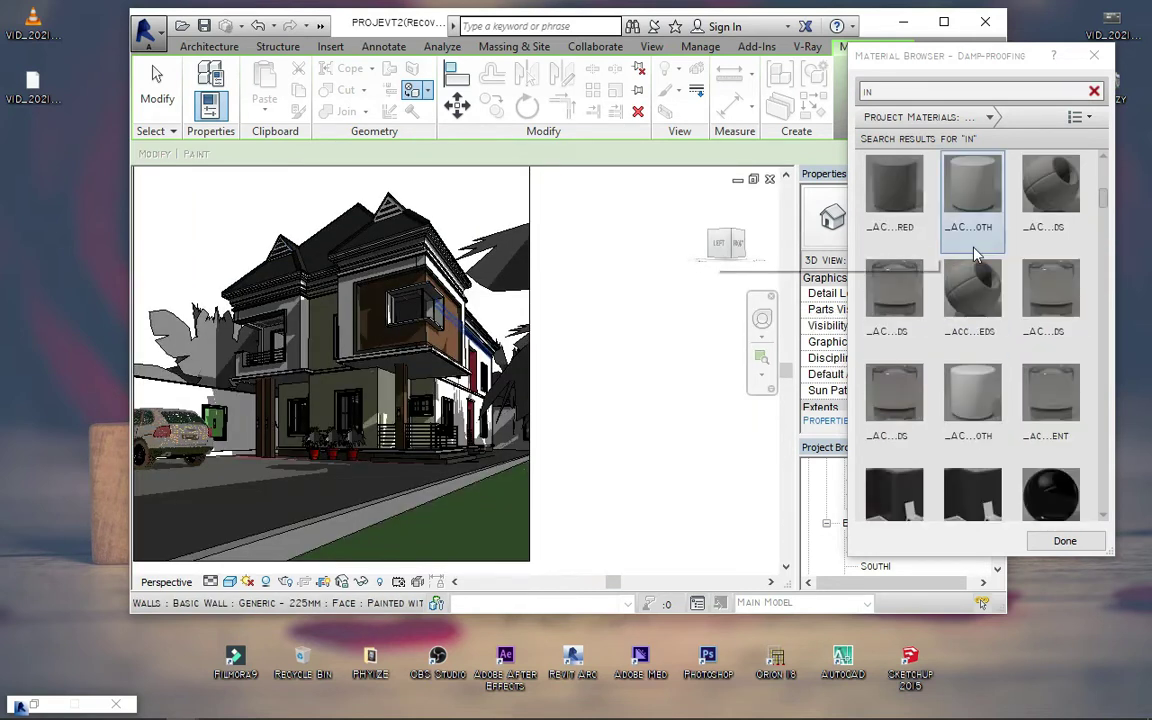
pyautogui.scroll(-2, 977, 256)
pyautogui.scroll(-2, 977, 256)
pyautogui.scroll(-2, 977, 256)
pyautogui.scroll(-2, 977, 256)
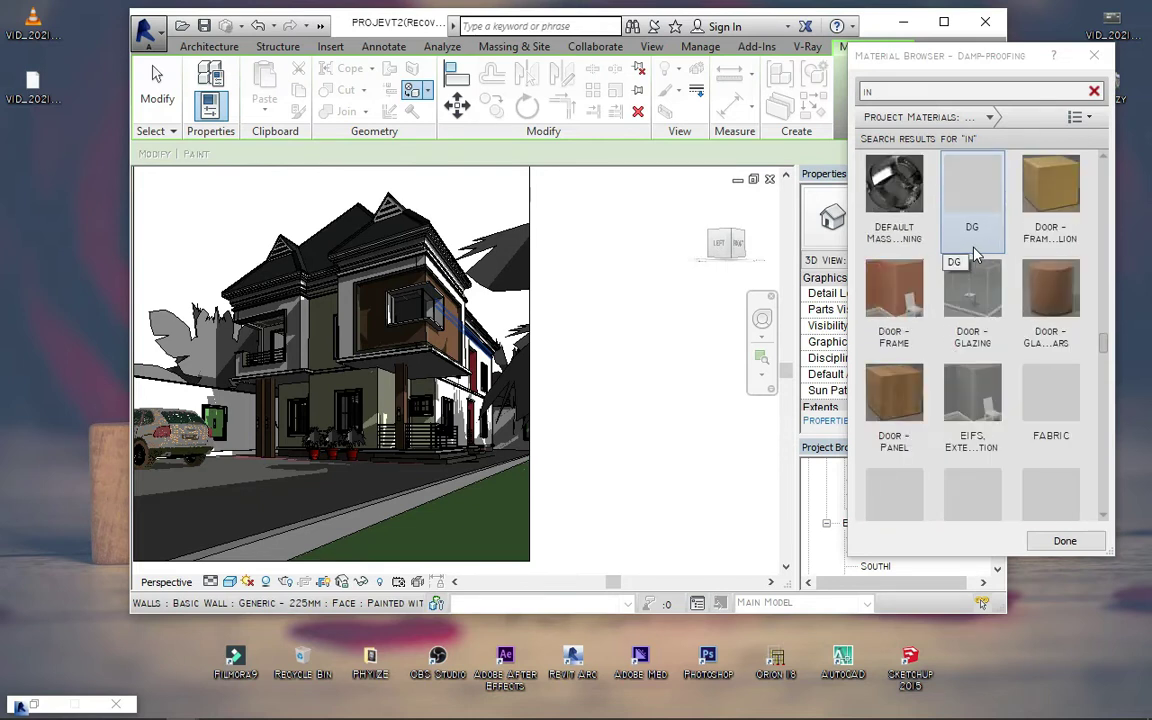
pyautogui.scroll(-3, 975, 255)
pyautogui.click(894, 400)
pyautogui.scroll(3, 481, 368)
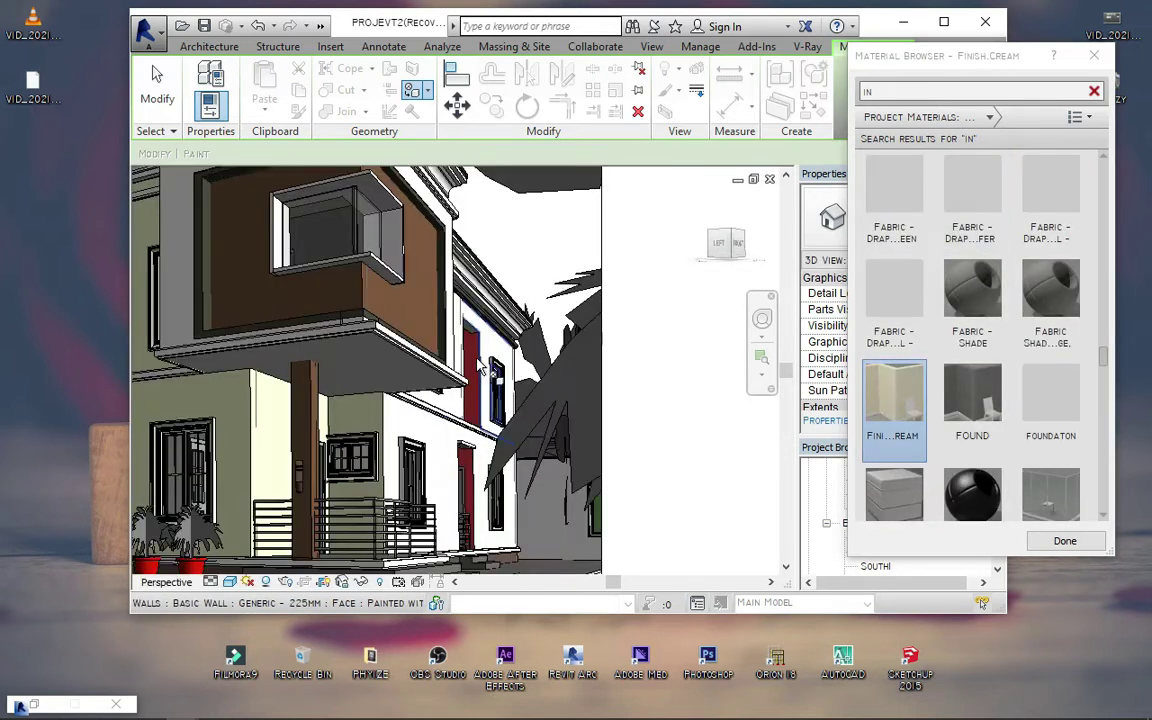
pyautogui.scroll(2, 478, 366)
pyautogui.scroll(2, 470, 364)
pyautogui.scroll(-4, 455, 365)
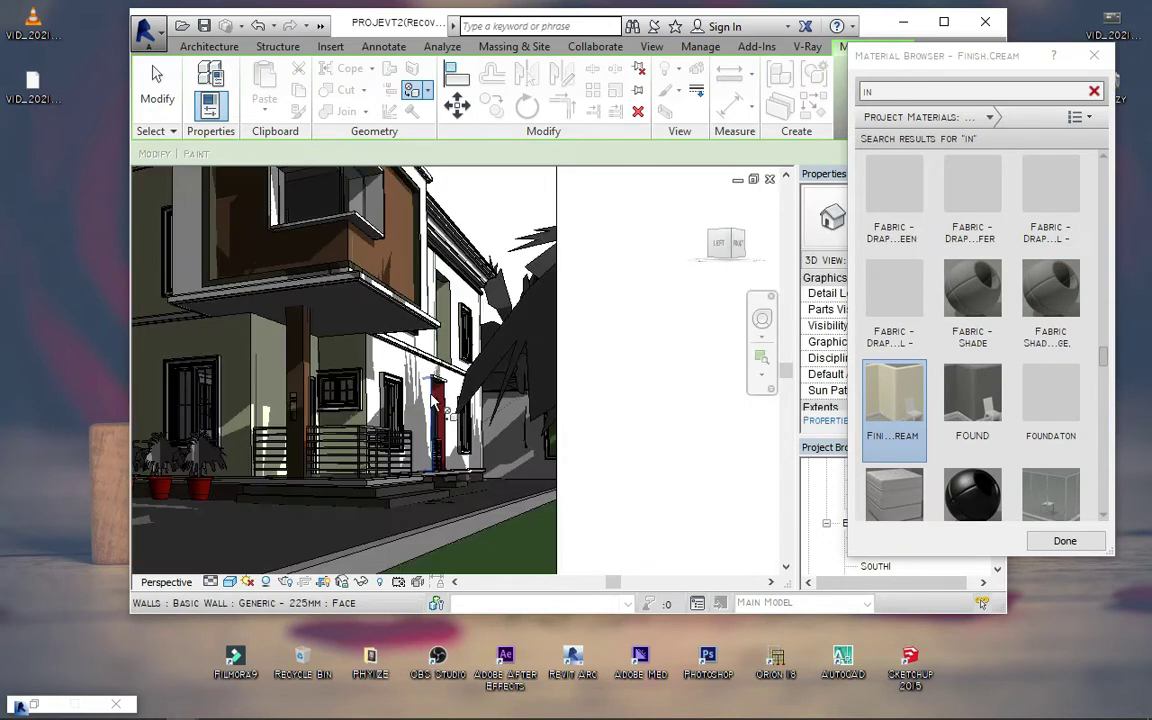
pyautogui.scroll(3, 447, 397)
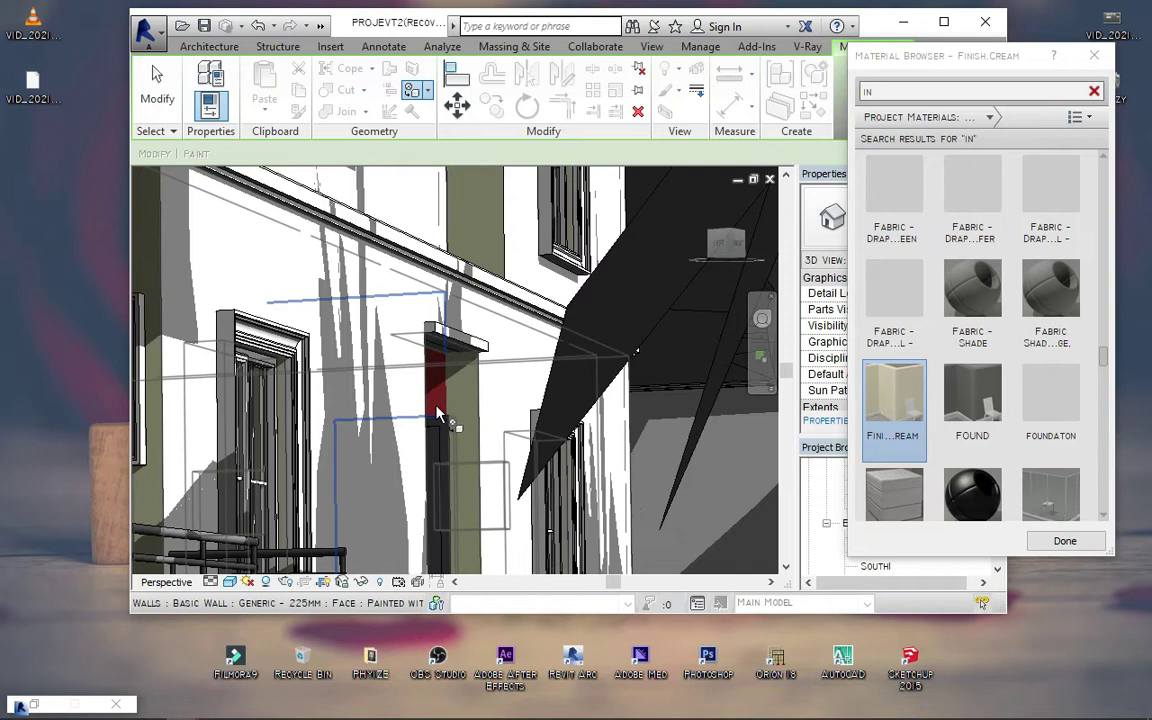
pyautogui.scroll(-4, 341, 298)
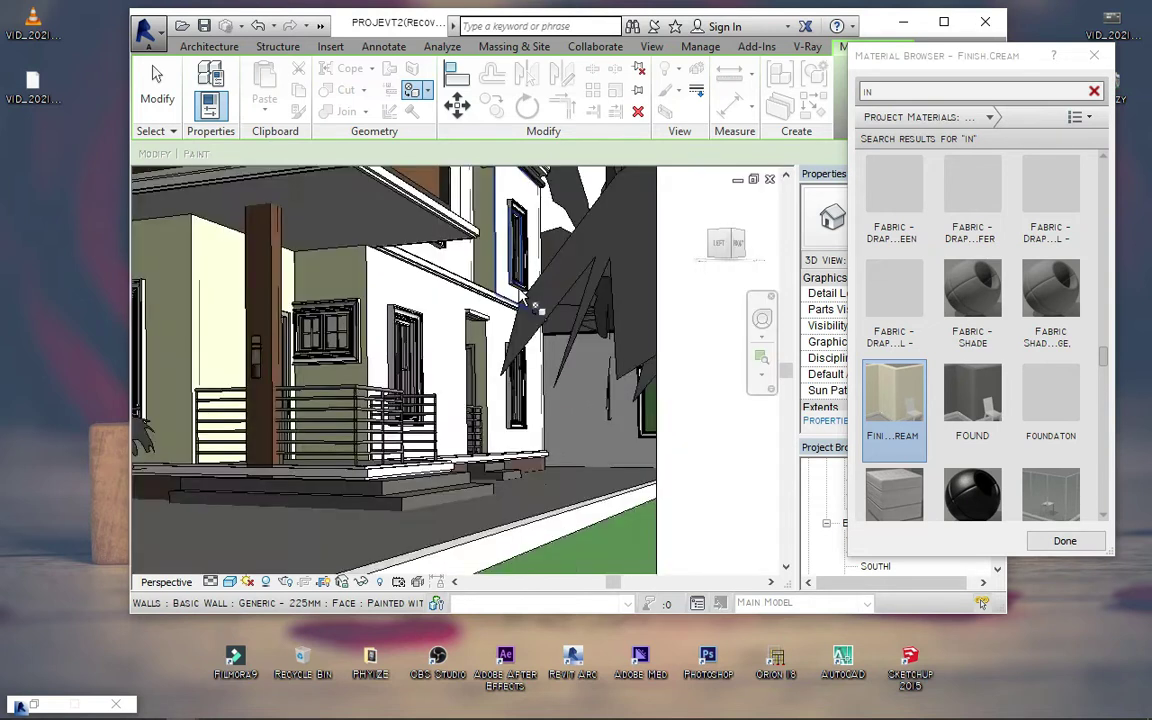
pyautogui.scroll(1, 314, 282)
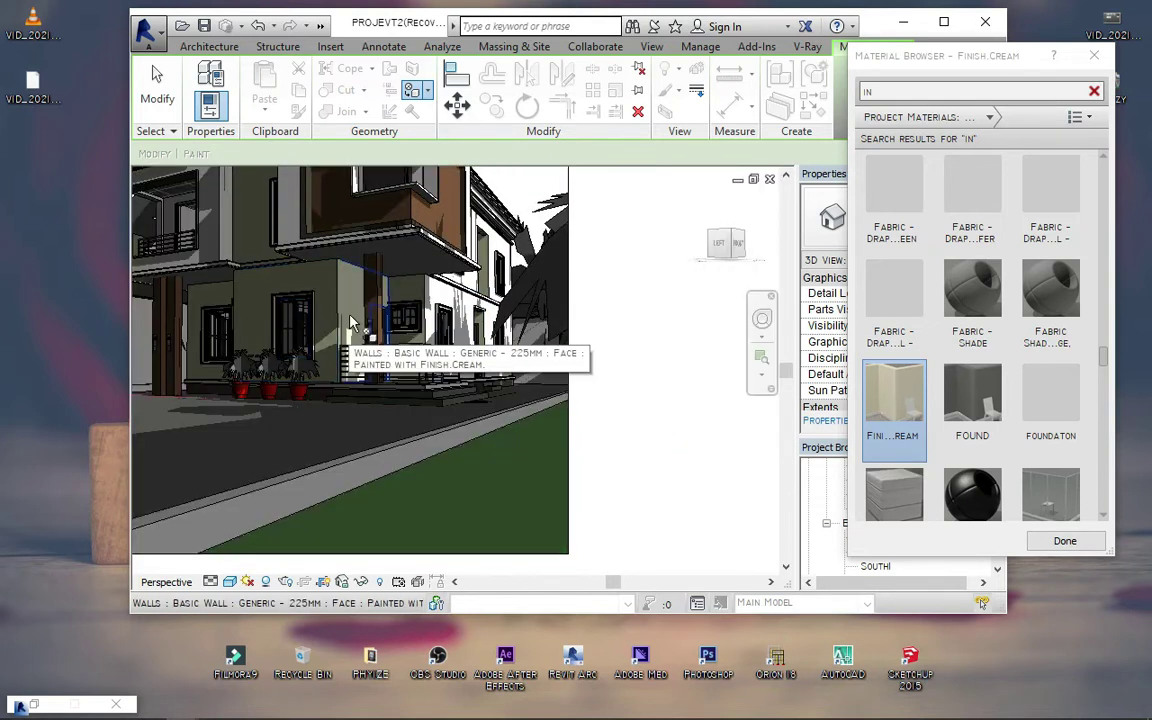
pyautogui.doubleClick(969, 90)
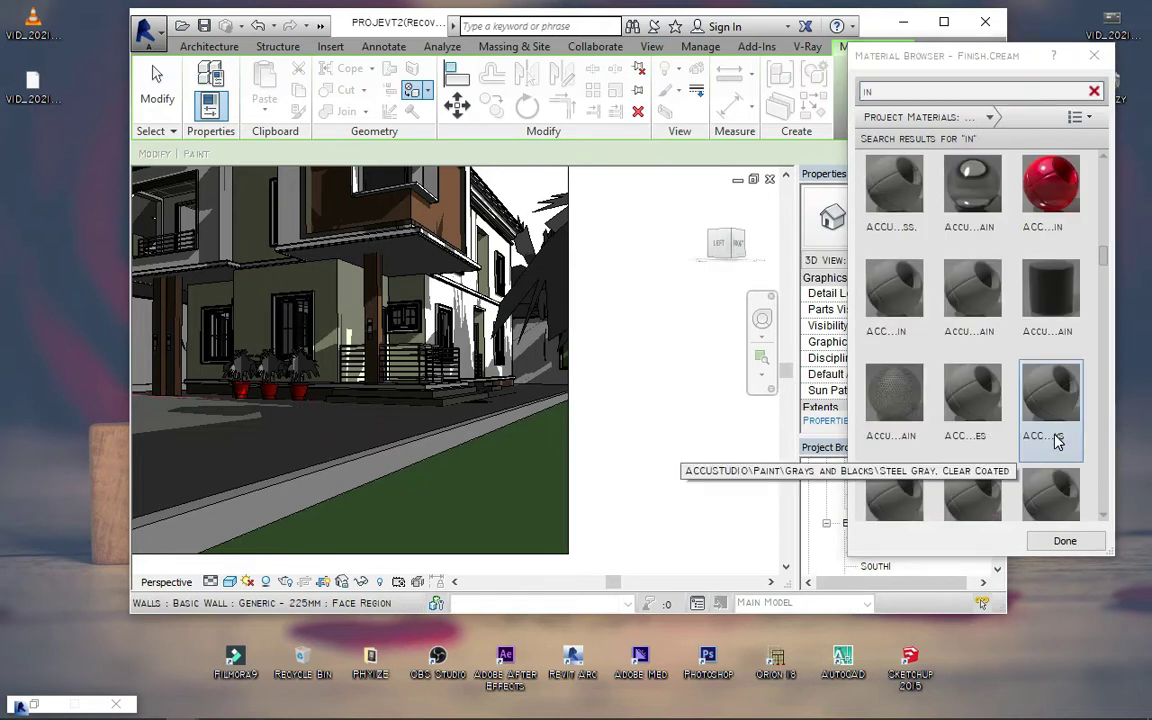
pyautogui.click(935, 91)
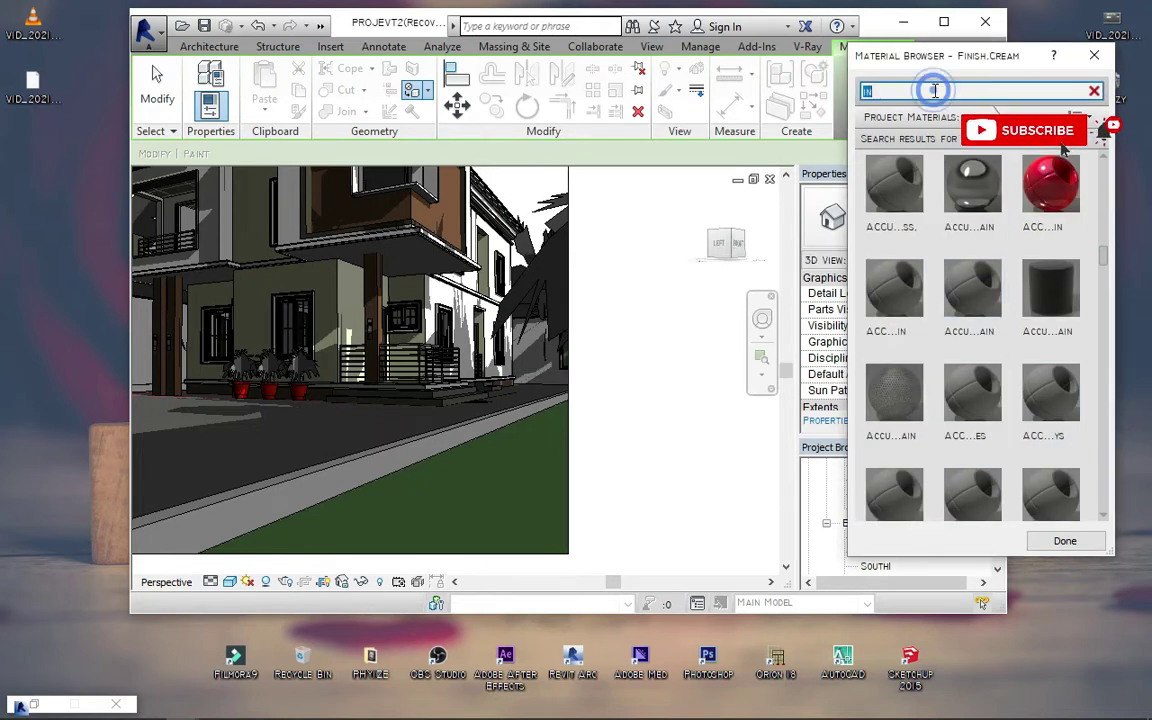
# Search materials for 'gr', choose Gray to paint with, then close the Material Browser
pyautogui.write('gr')
pyautogui.scroll(-3, 1020, 385)
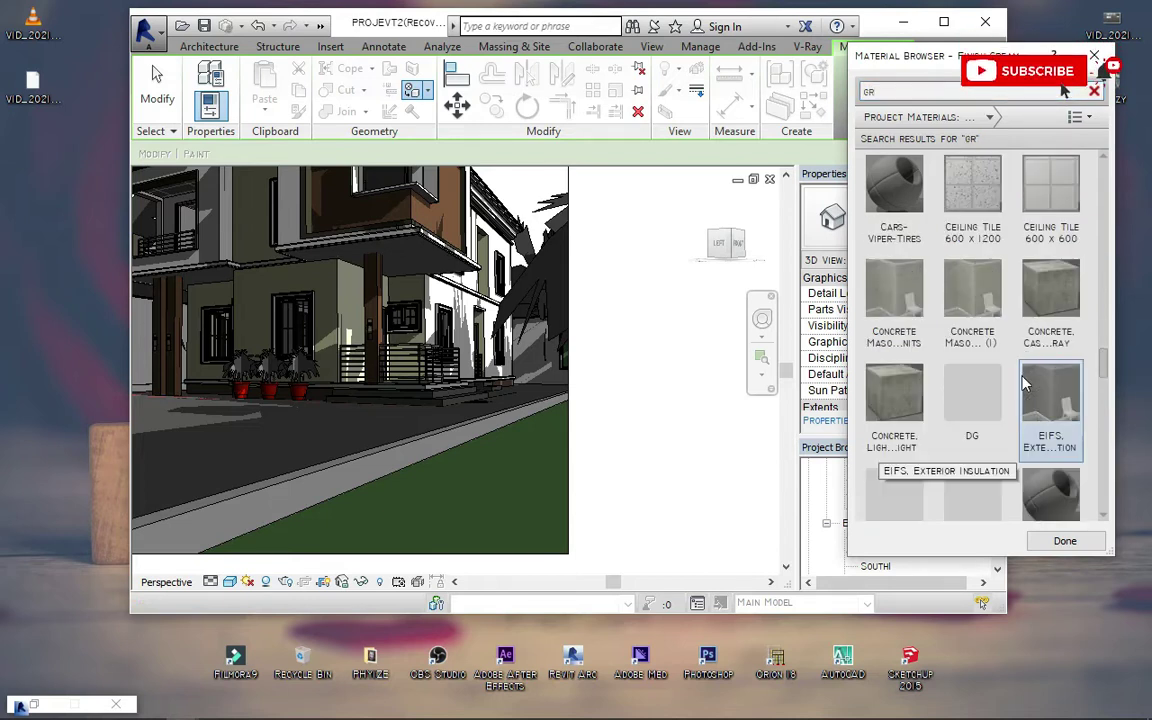
pyautogui.scroll(-3, 1020, 385)
pyautogui.scroll(-3, 1025, 385)
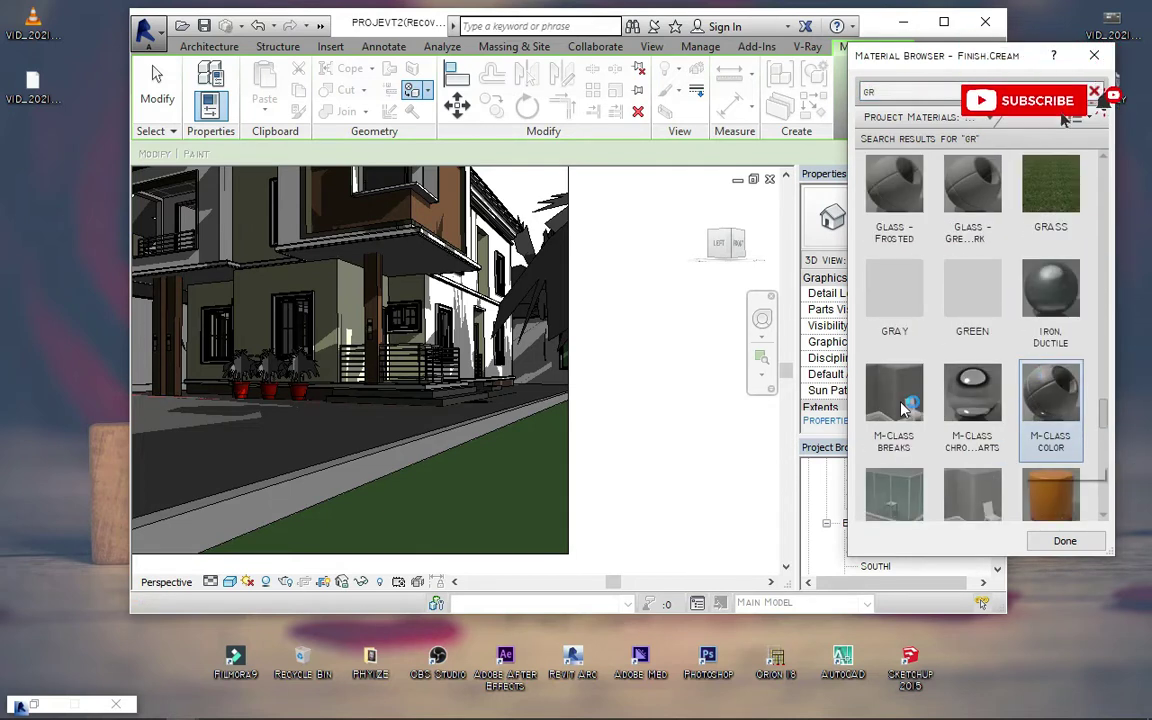
pyautogui.scroll(-3, 900, 330)
pyautogui.scroll(3, 900, 318)
pyautogui.click(894, 295)
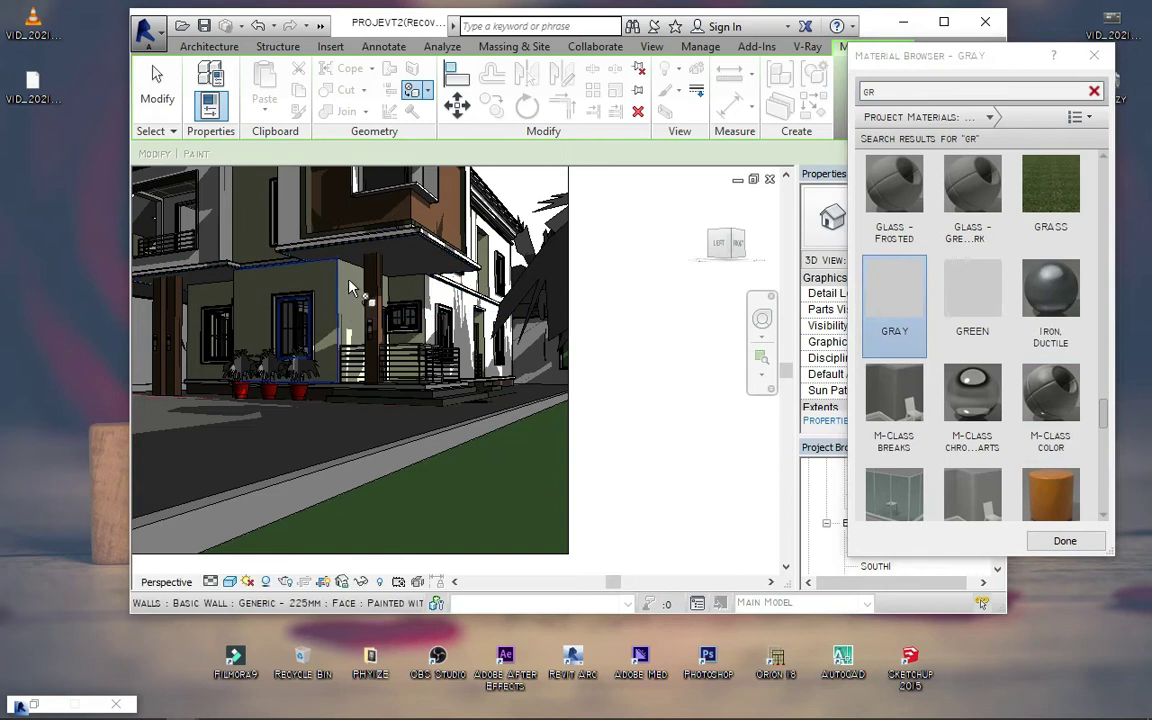
pyautogui.scroll(3, 488, 291)
pyautogui.scroll(3, 495, 300)
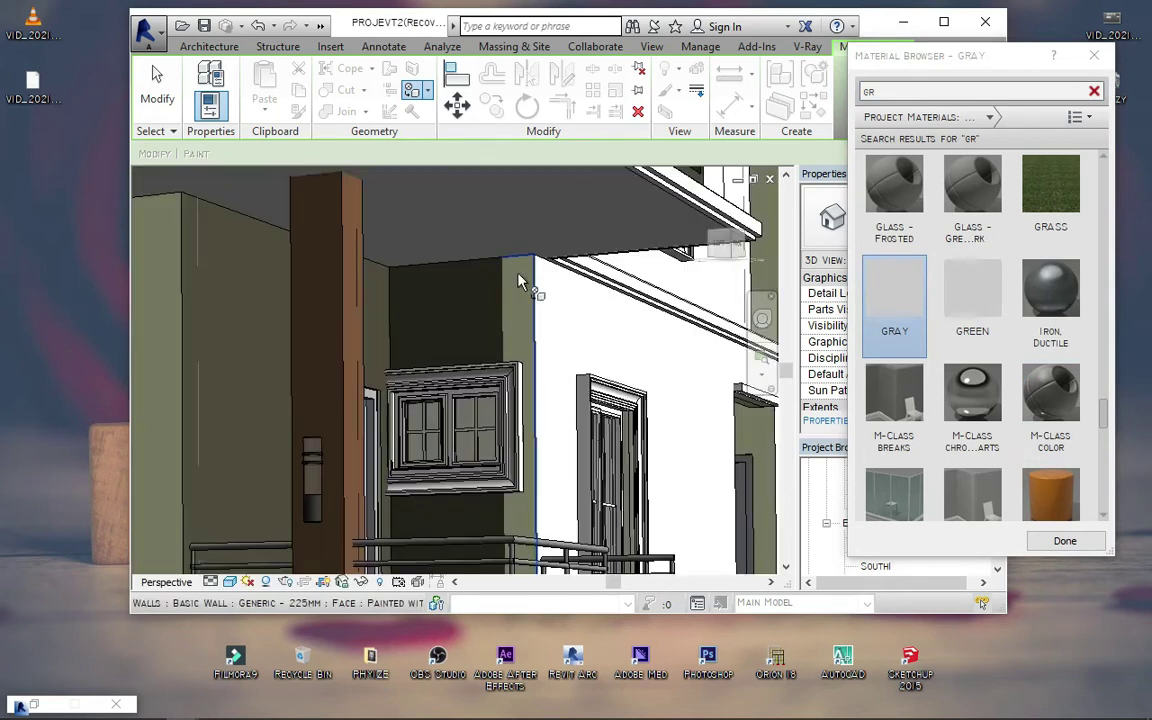
pyautogui.scroll(-5, 503, 310)
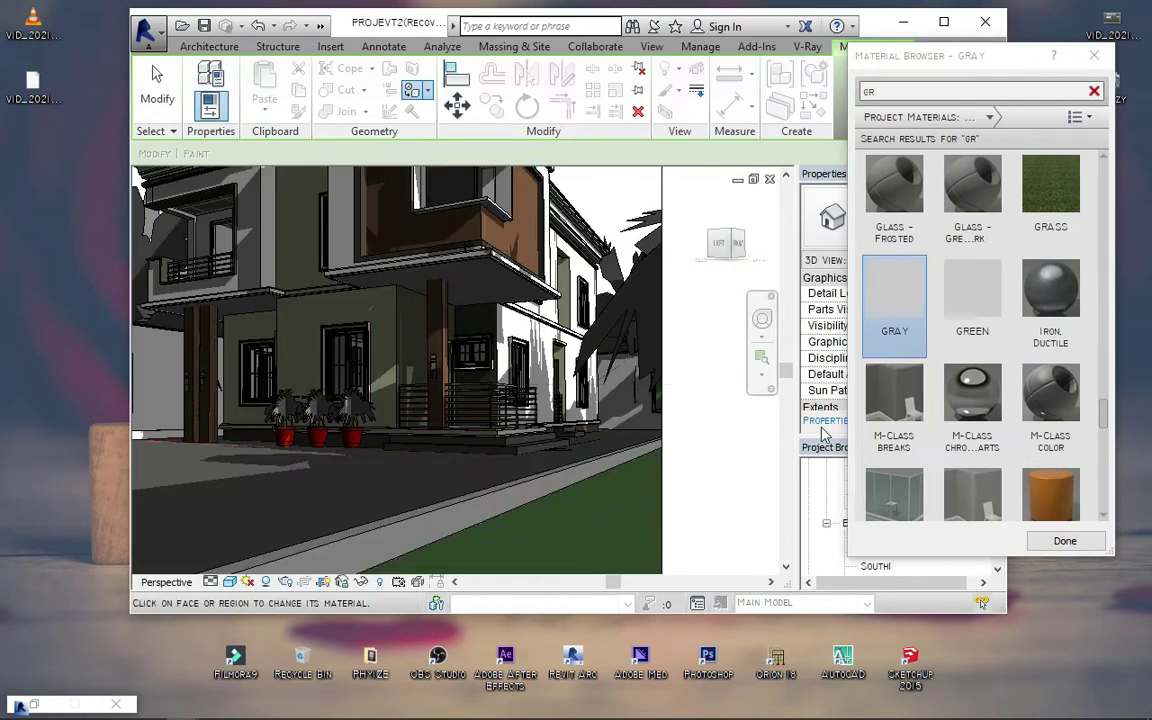
pyautogui.scroll(-3, 725, 477)
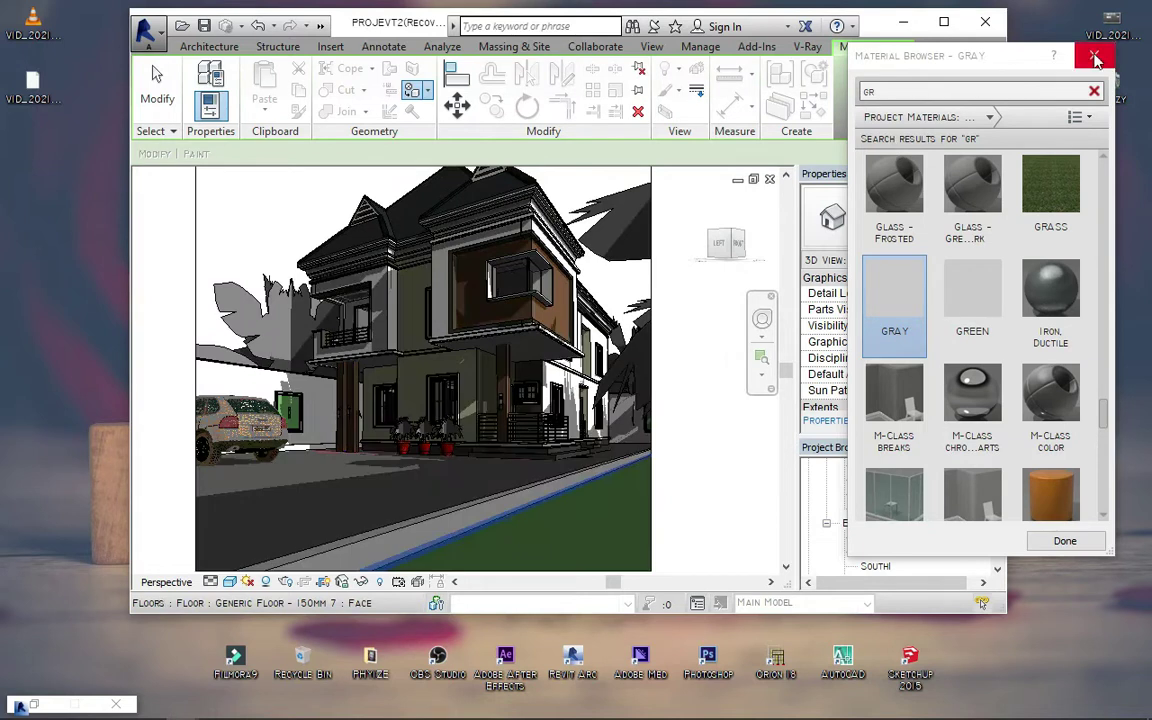
pyautogui.click(1095, 58)
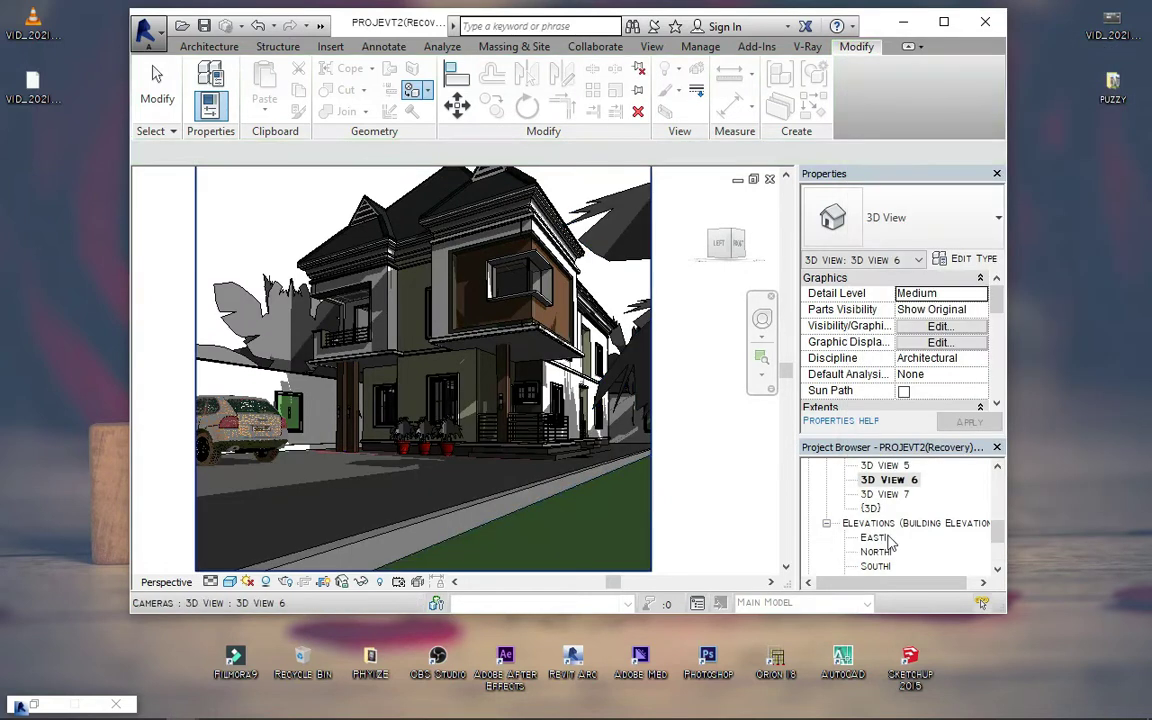
# Start a V-Ray interactive render of the default {3D} view
pyautogui.click(807, 46)
pyautogui.doubleClick(871, 508)
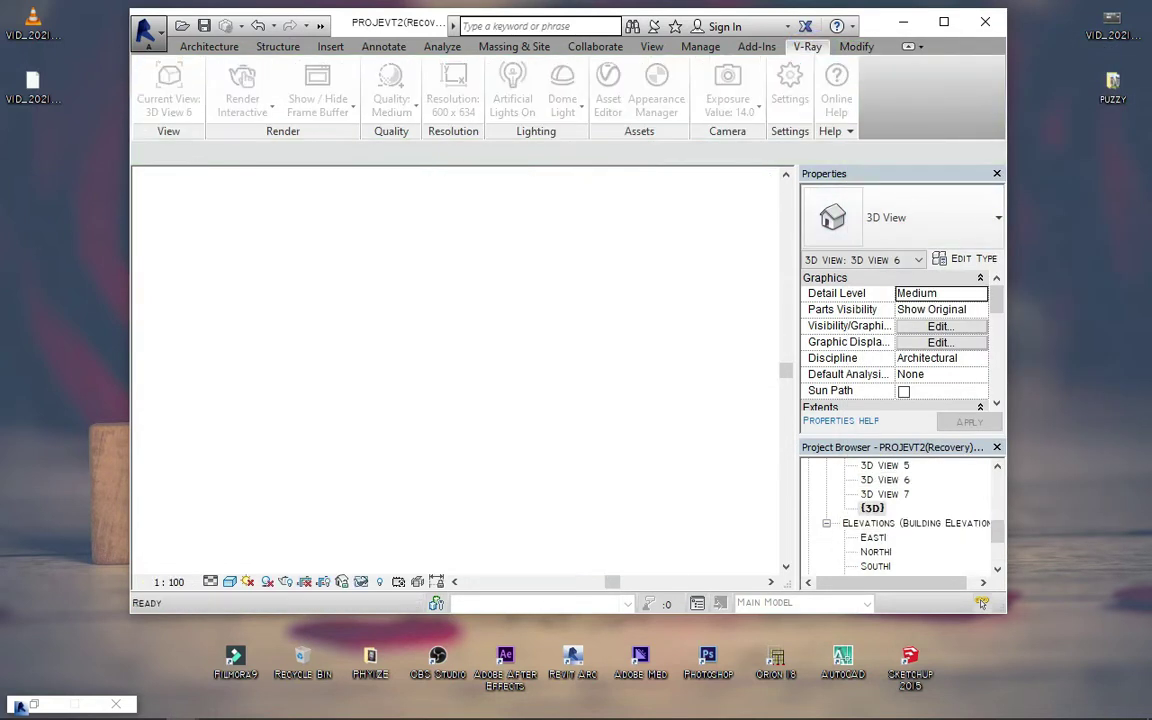
pyautogui.moveTo(20, 706)
pyautogui.click(235, 575)
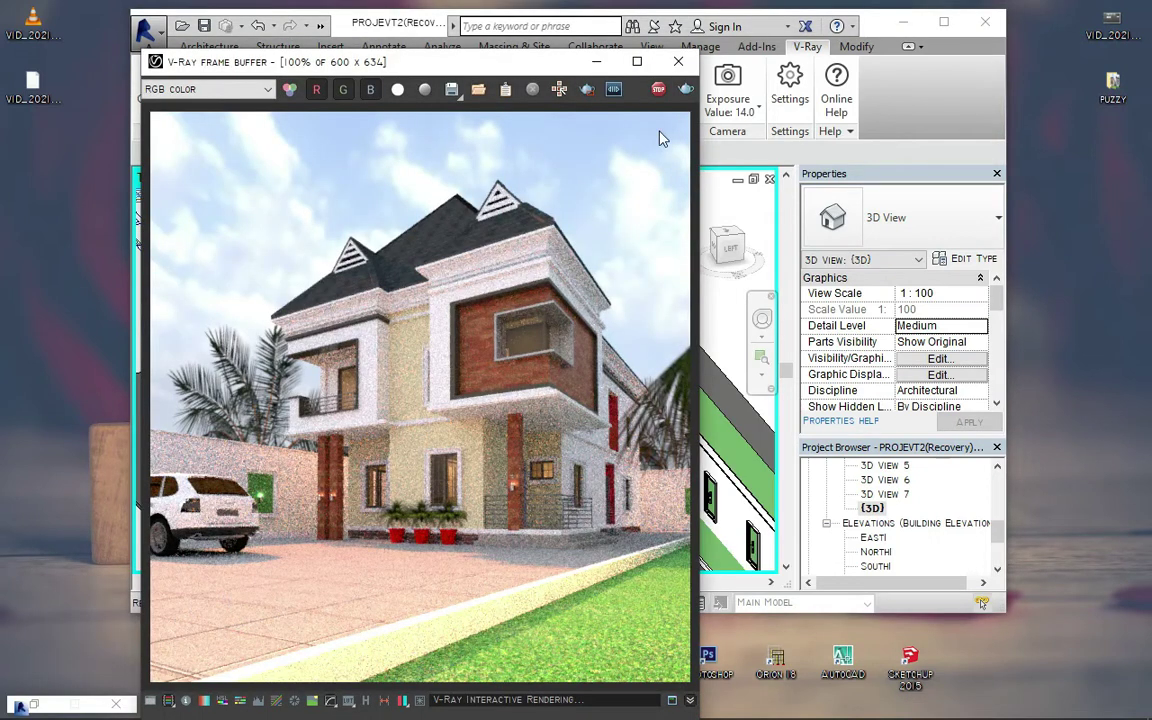
pyautogui.click(596, 61)
pyautogui.click(242, 85)
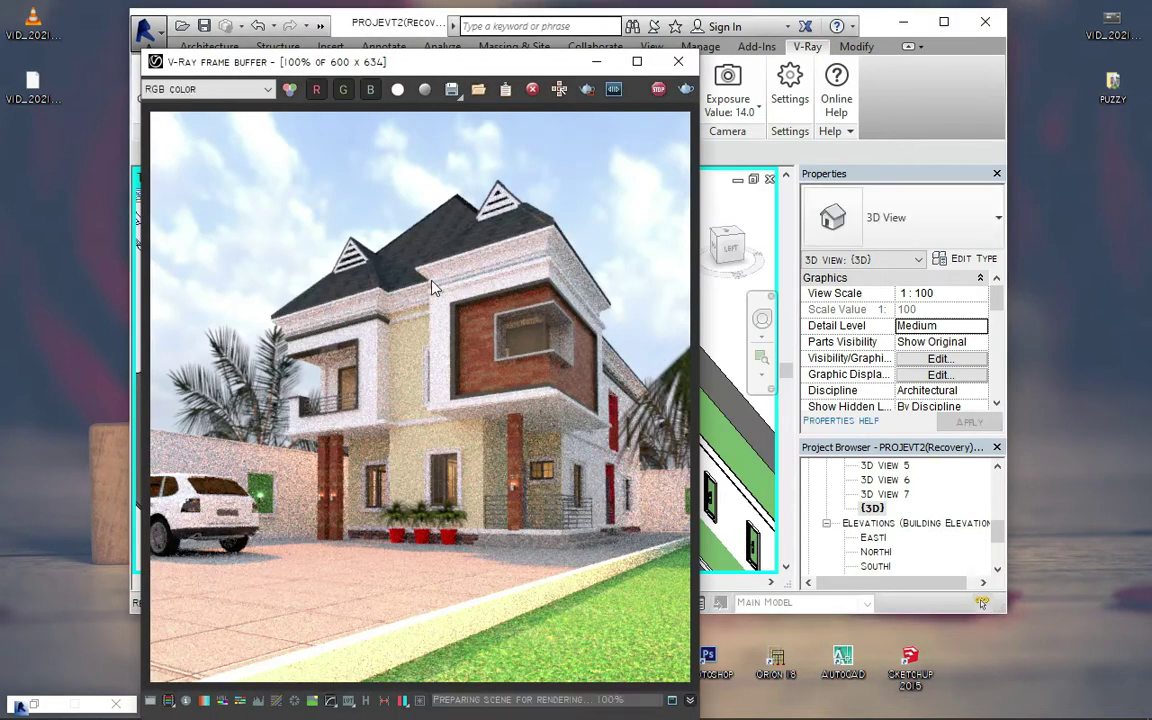
# Zoom in and out of the frame buffer to inspect the grainy house render
pyautogui.scroll(1, 453, 222)
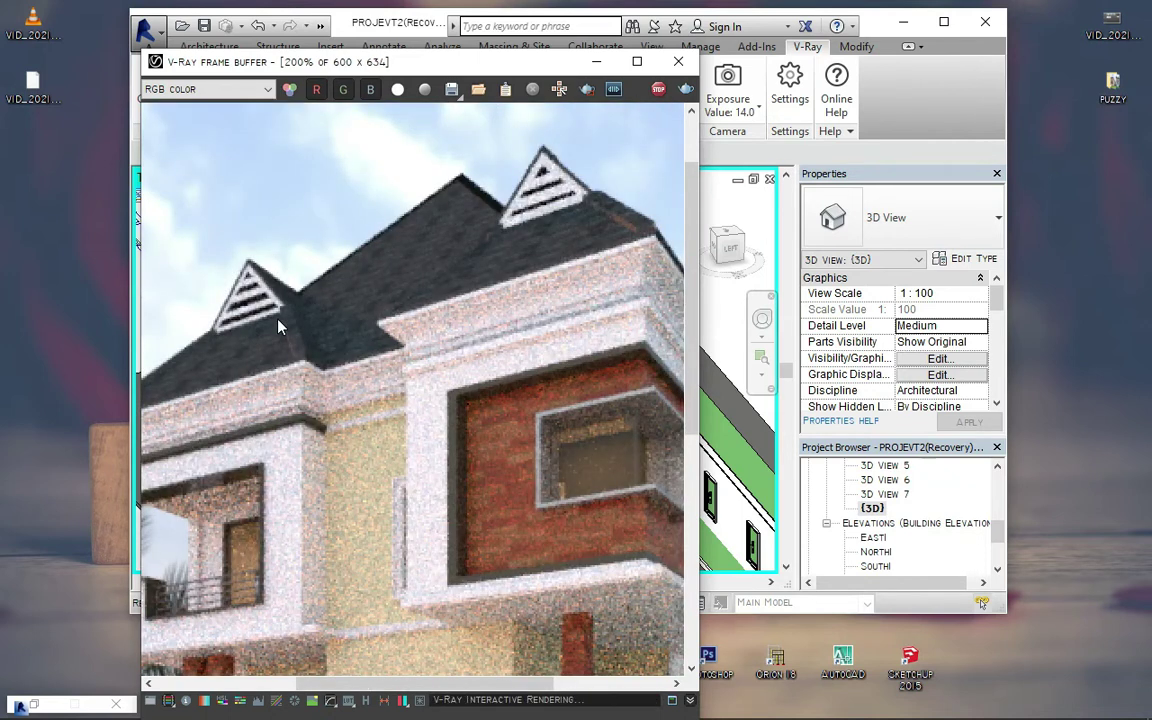
pyautogui.scroll(-2, 279, 326)
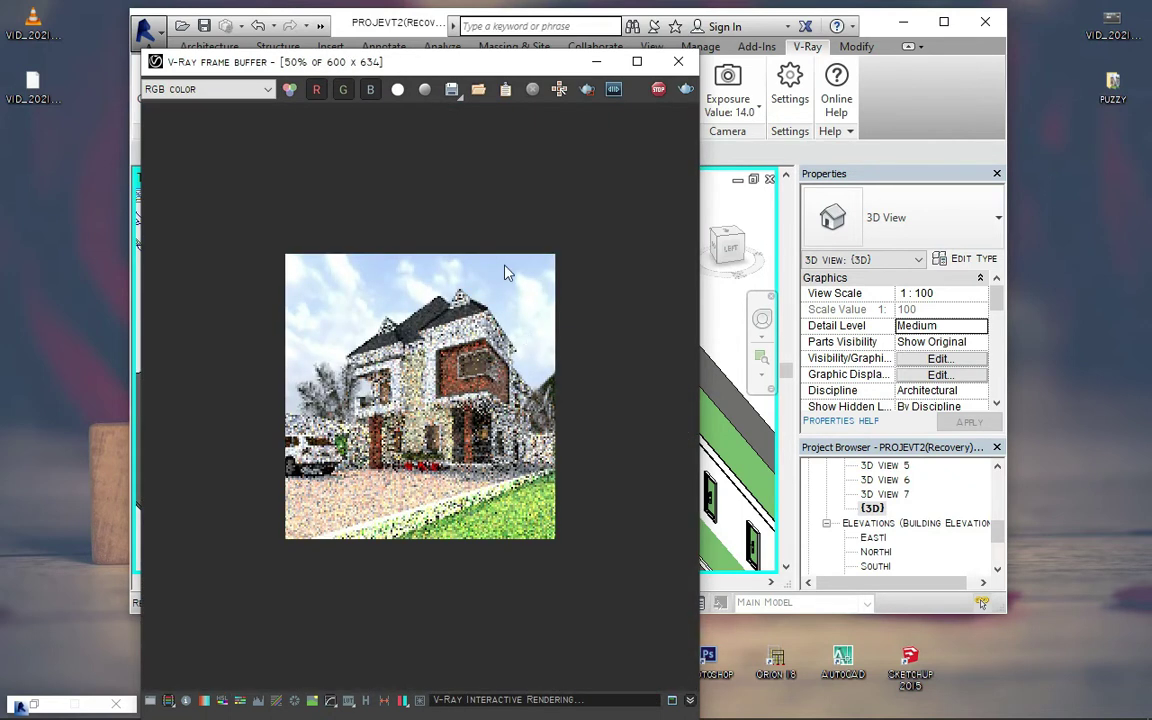
pyautogui.scroll(1, 505, 272)
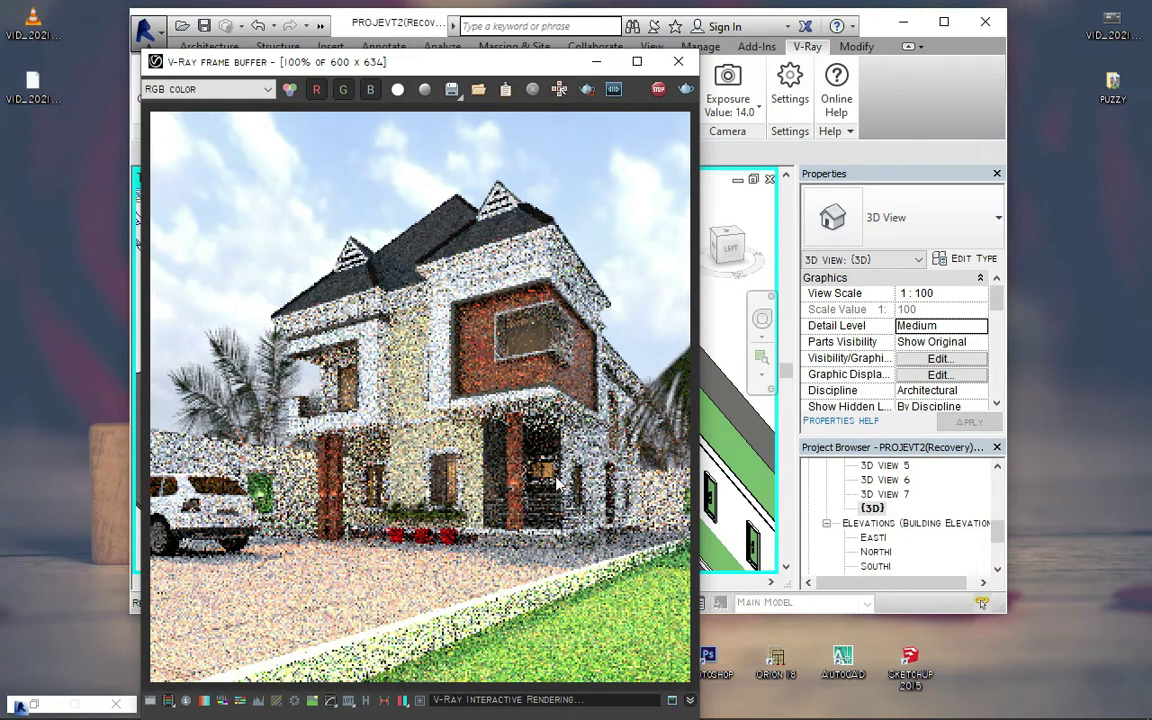
pyautogui.scroll(1, 583, 481)
pyautogui.scroll(-1, 612, 145)
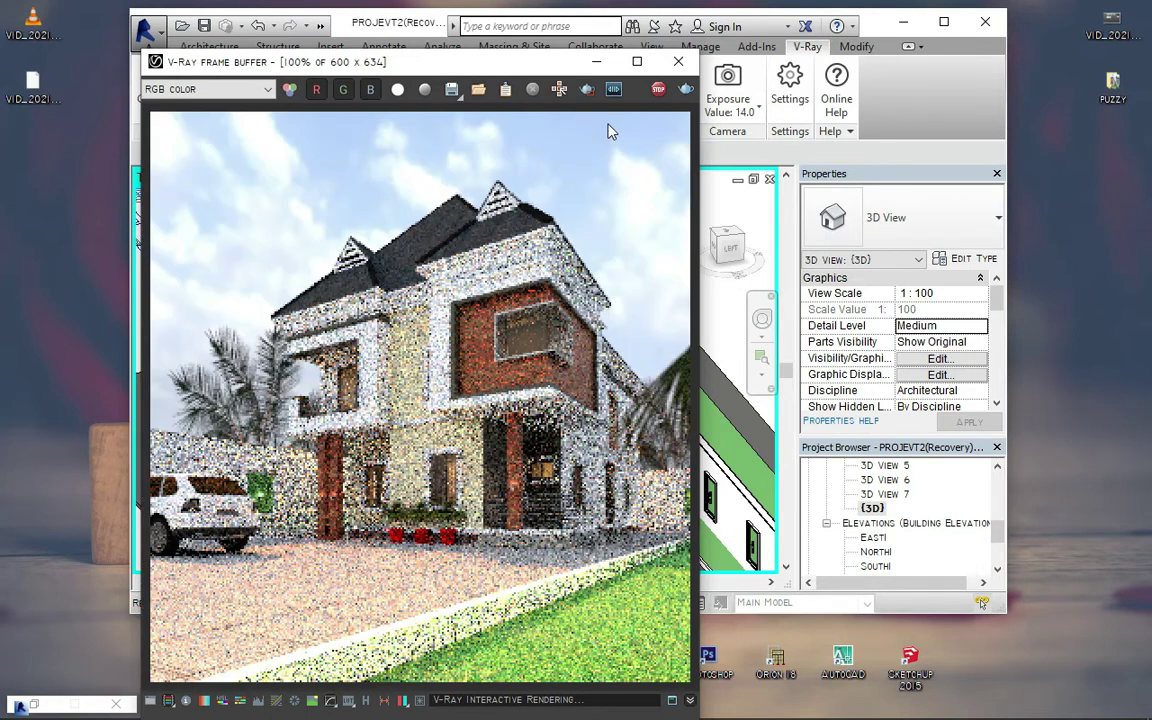
pyautogui.moveTo(591, 63); pyautogui.dragTo(608, 164)
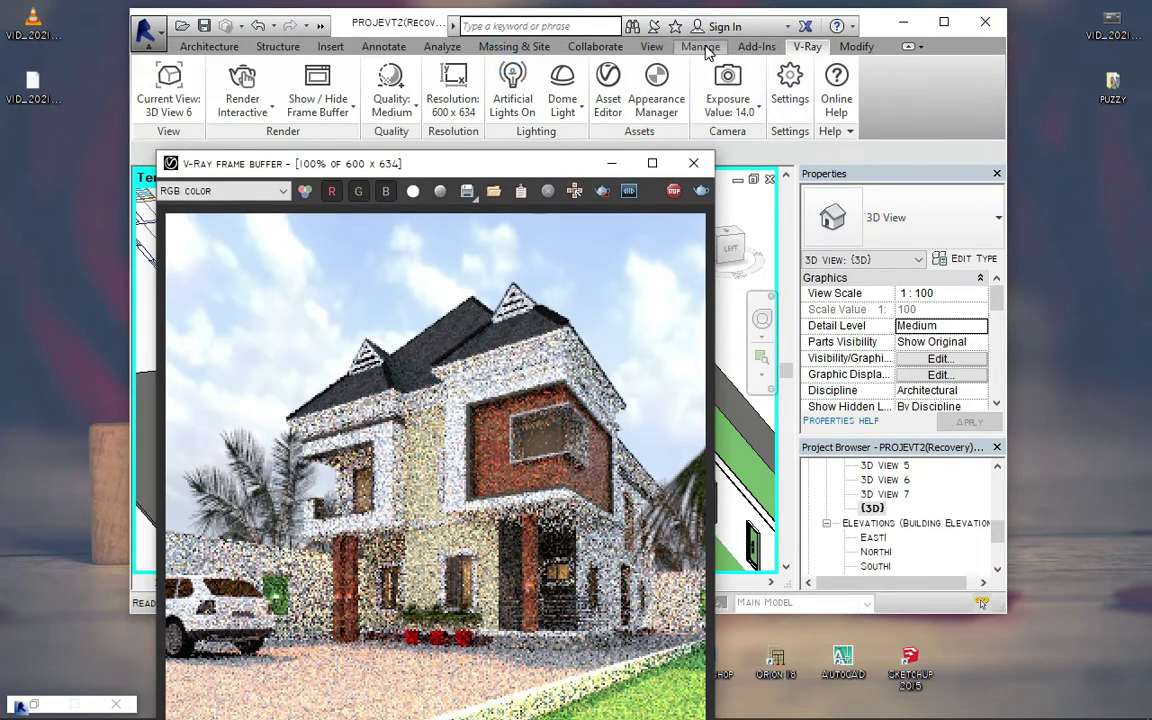
# Open the Material Browser, search 'gr' and select the GRAY material
pyautogui.click(703, 47)
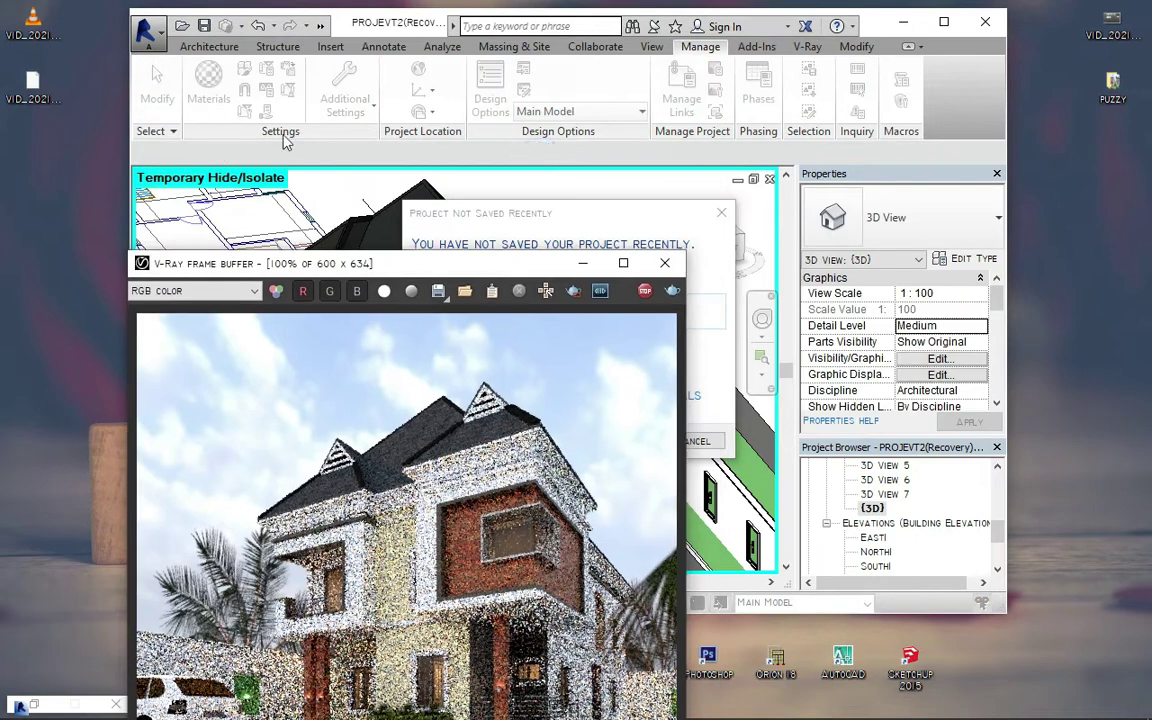
pyautogui.moveTo(496, 273)
pyautogui.mouseDown()
pyautogui.moveTo(464, 493)
pyautogui.moveTo(538, 147)
pyautogui.moveTo(650, 419)
pyautogui.moveTo(550, 404)
pyautogui.moveTo(560, 161)
pyautogui.moveTo(530, 121)
pyautogui.moveTo(448, 156)
pyautogui.moveTo(320, 357)
pyautogui.mouseUp()
pyautogui.click(490, 309)
pyautogui.write('gr')
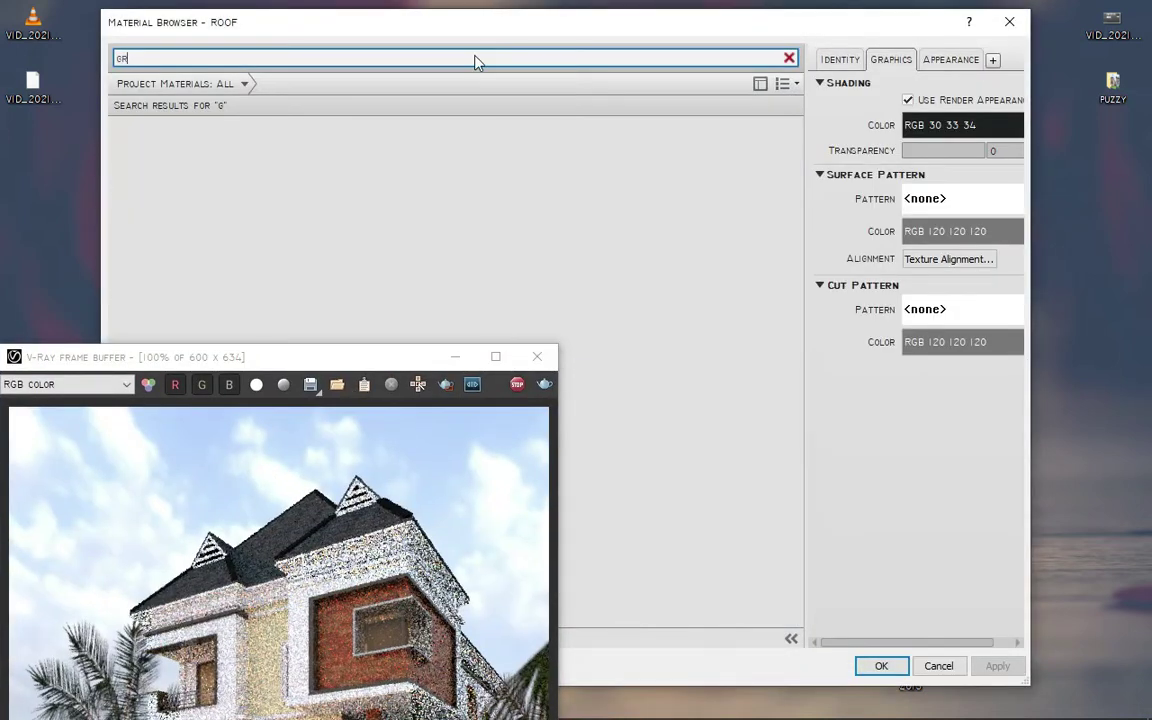
pyautogui.moveTo(373, 357)
pyautogui.mouseDown()
pyautogui.moveTo(275, 496)
pyautogui.moveTo(228, 527)
pyautogui.mouseUp()
pyautogui.scroll(-4, 669, 262)
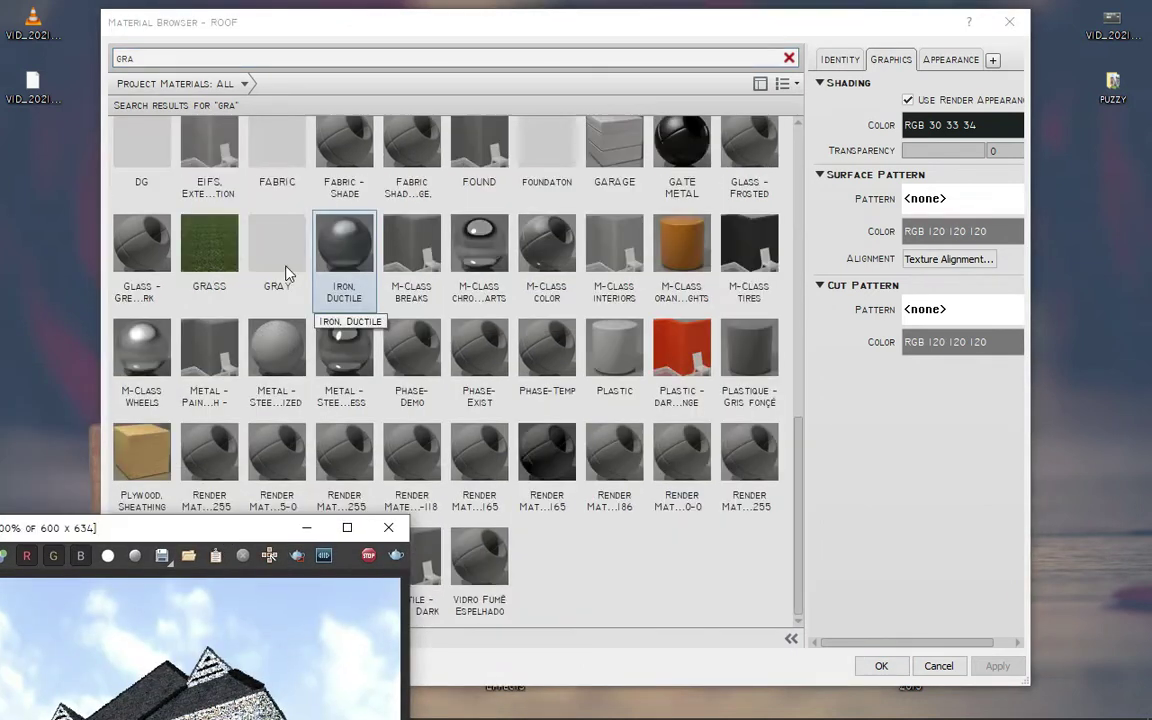
pyautogui.click(277, 260)
# Lighten GRAY's Wall Paint colour to RGB 171 167 150 and confirm
pyautogui.click(951, 59)
pyautogui.click(1001, 258)
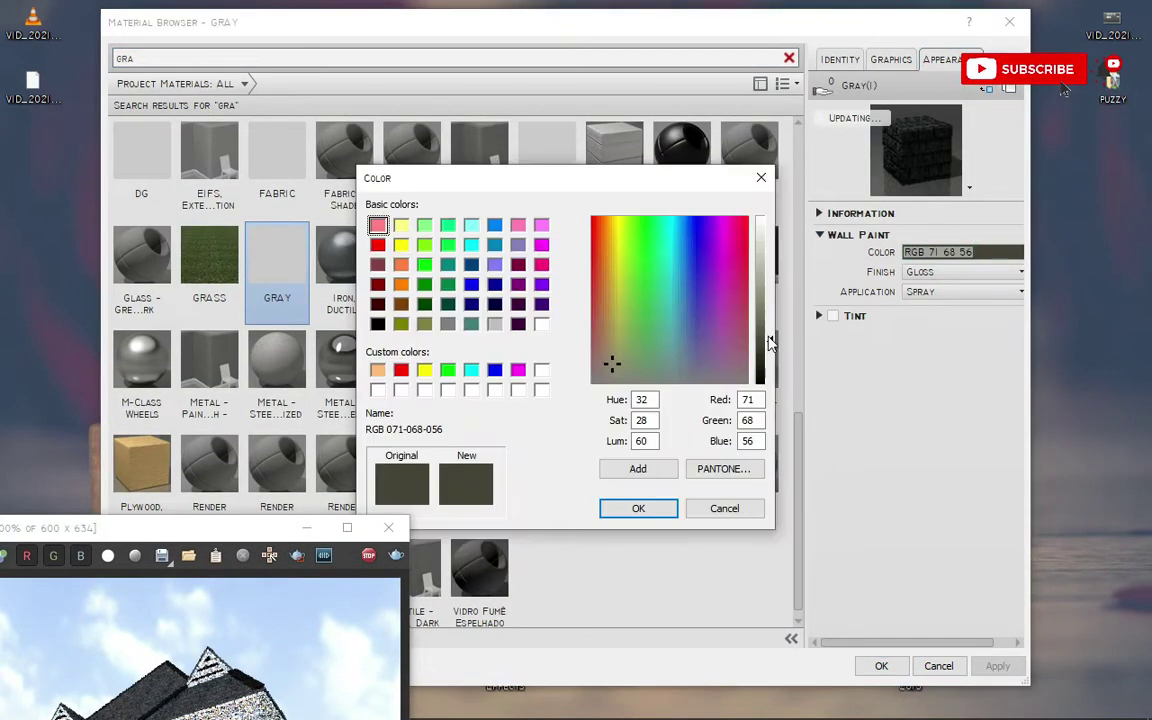
pyautogui.moveTo(766, 341); pyautogui.dragTo(766, 278)
pyautogui.press('Return')
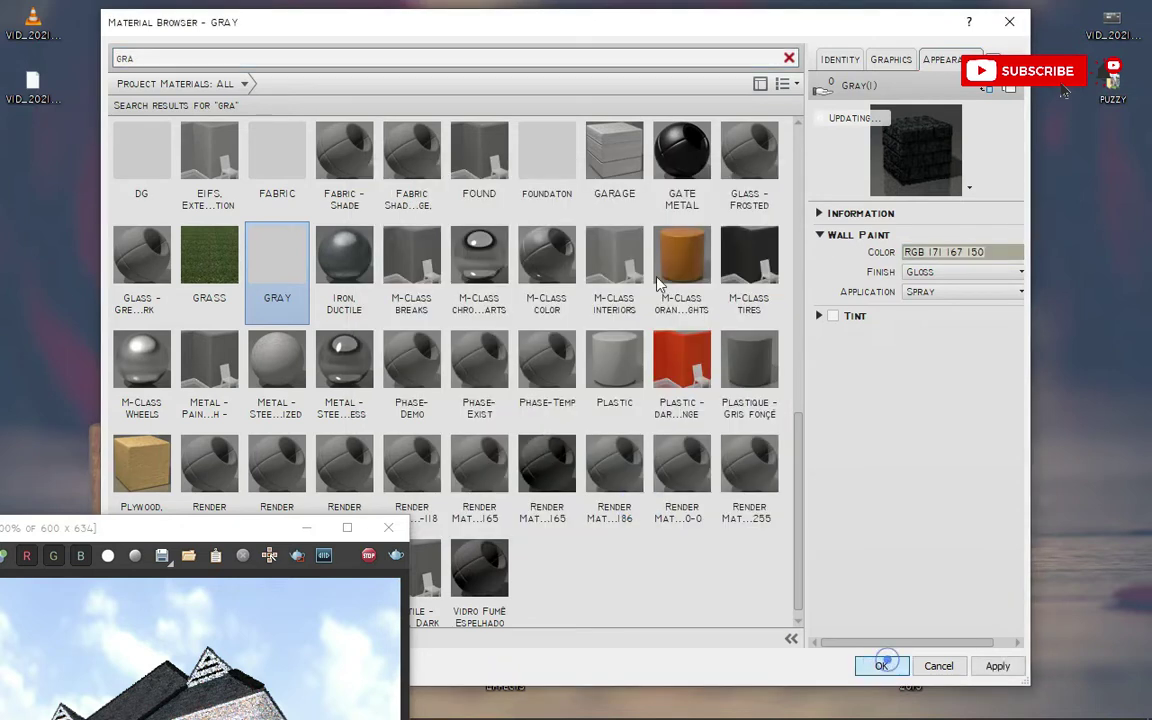
pyautogui.click(881, 666)
# Review the render in the V-Ray frame buffer, then close it
pyautogui.moveTo(280, 530); pyautogui.dragTo(504, 80)
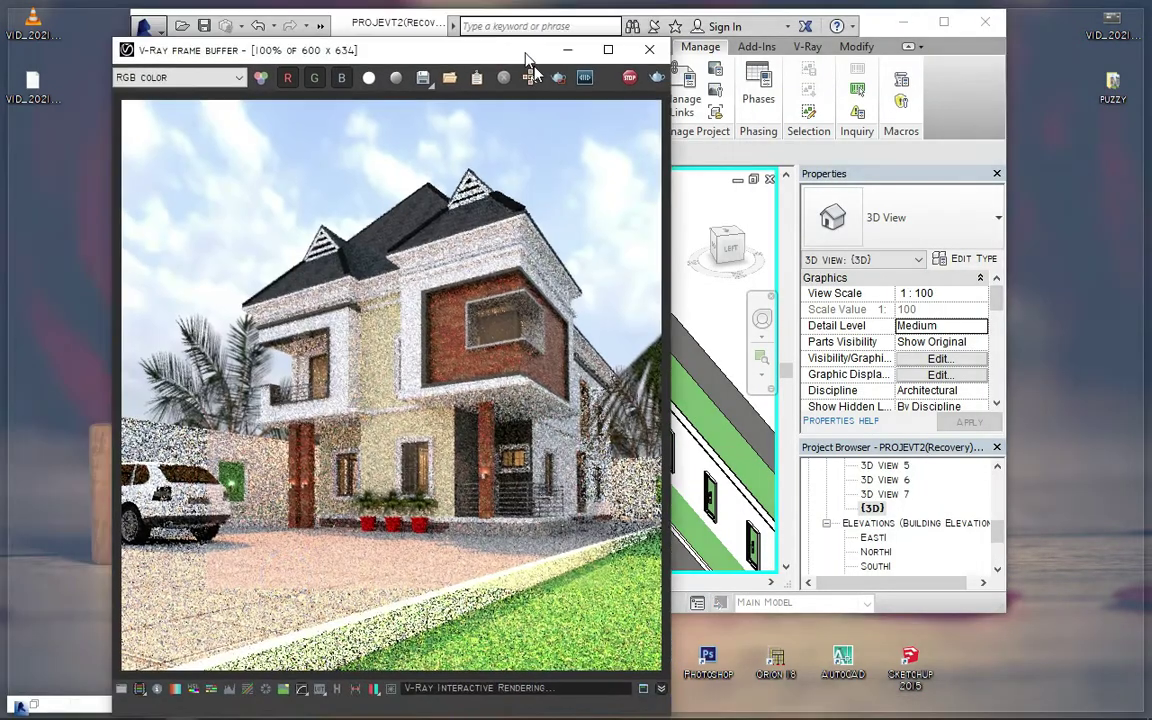
pyautogui.scroll(-1, 505, 320)
pyautogui.scroll(-1, 535, 349)
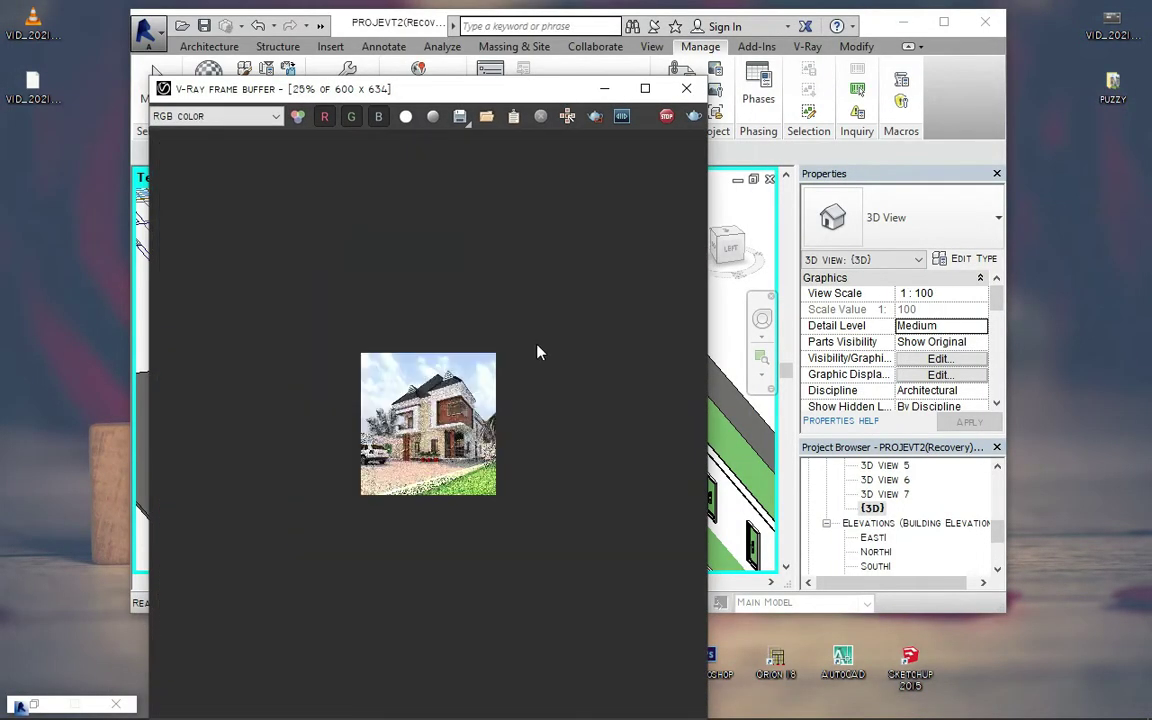
pyautogui.scroll(1, 537, 348)
pyautogui.scroll(1, 537, 348)
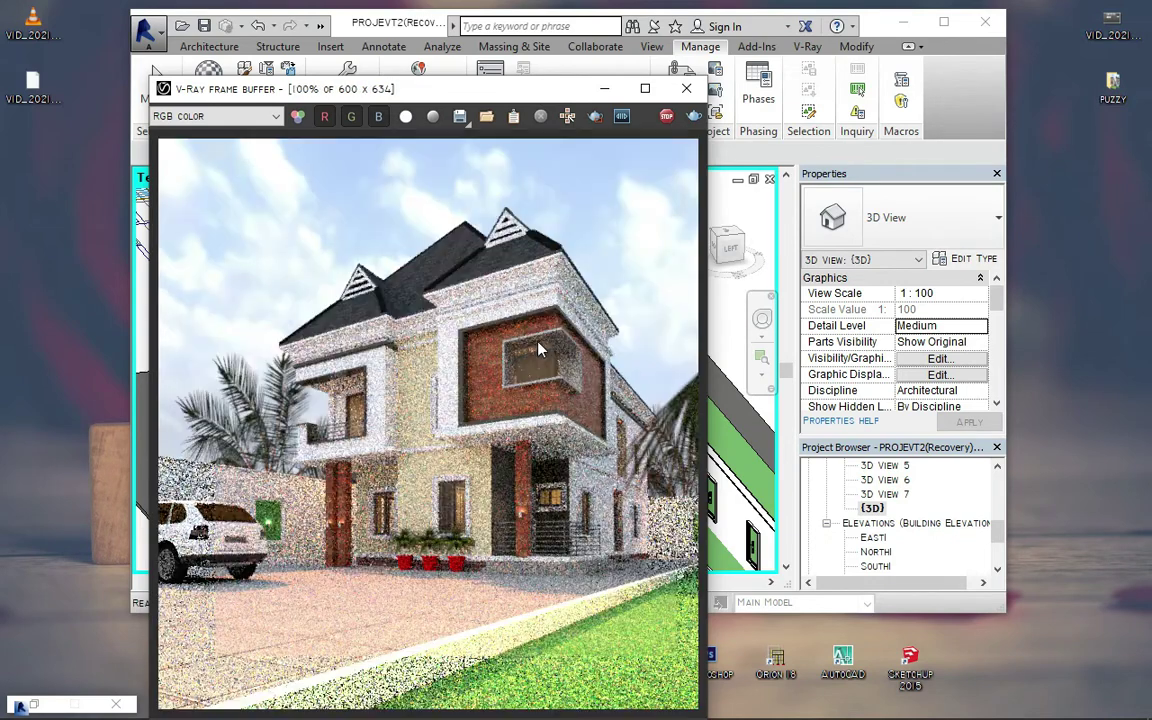
pyautogui.scroll(-1, 538, 348)
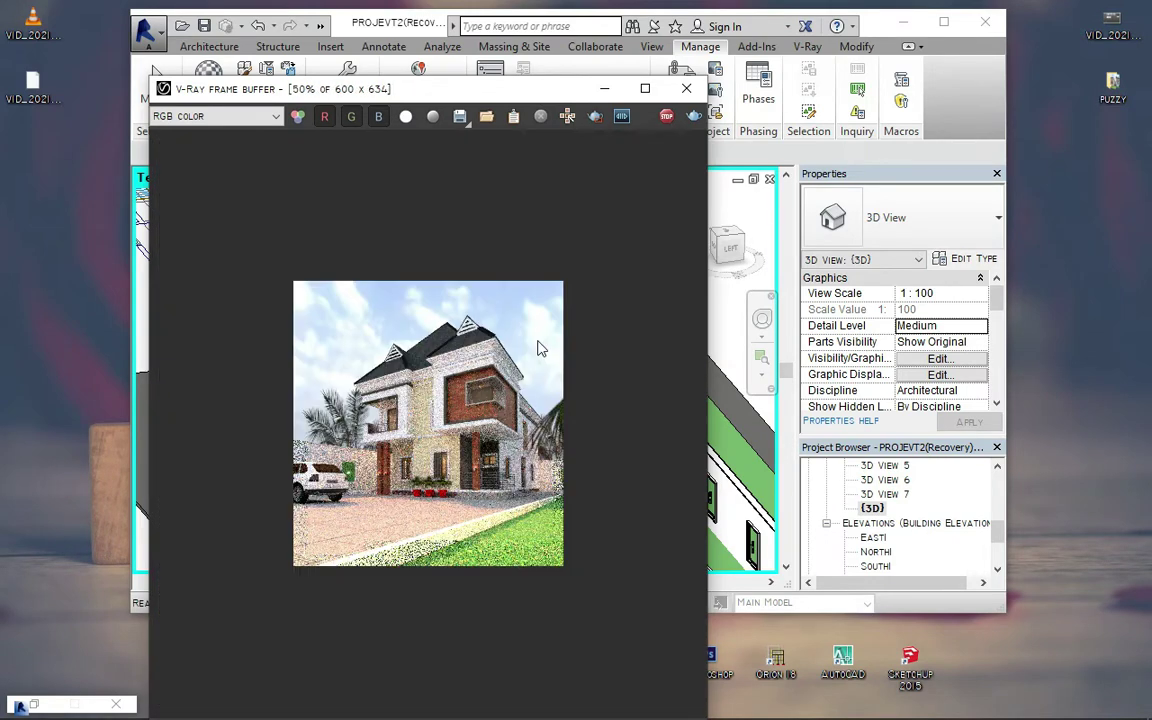
pyautogui.click(676, 95)
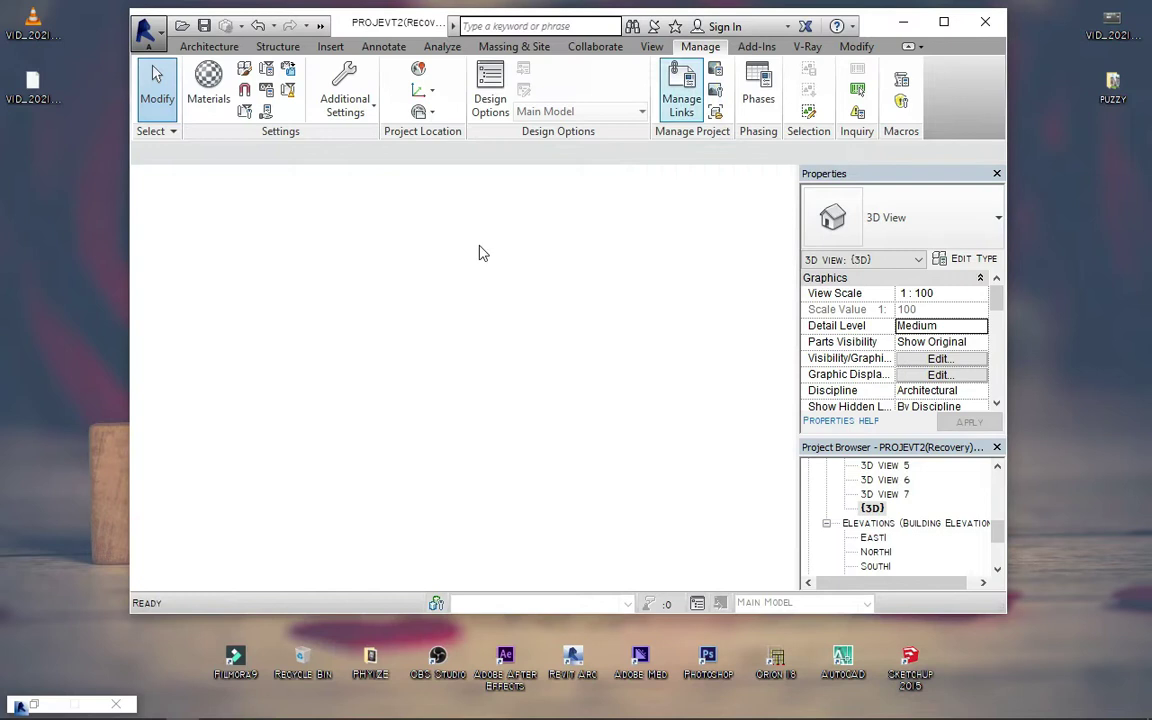
# Reset Temporary Hide/Isolate so the hidden trees reappear
pyautogui.keyDown('shift'); pyautogui.moveTo(606, 380); pyautogui.dragTo(455, 557, button='middle'); pyautogui.keyUp('shift')
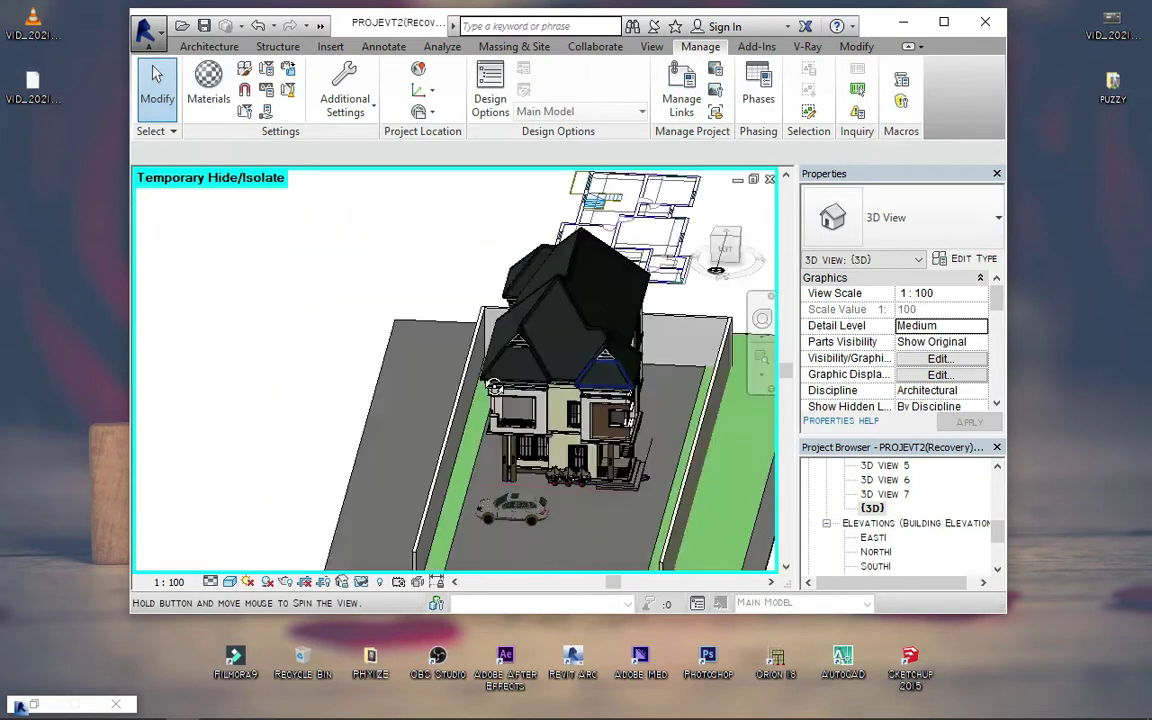
pyautogui.click(364, 590)
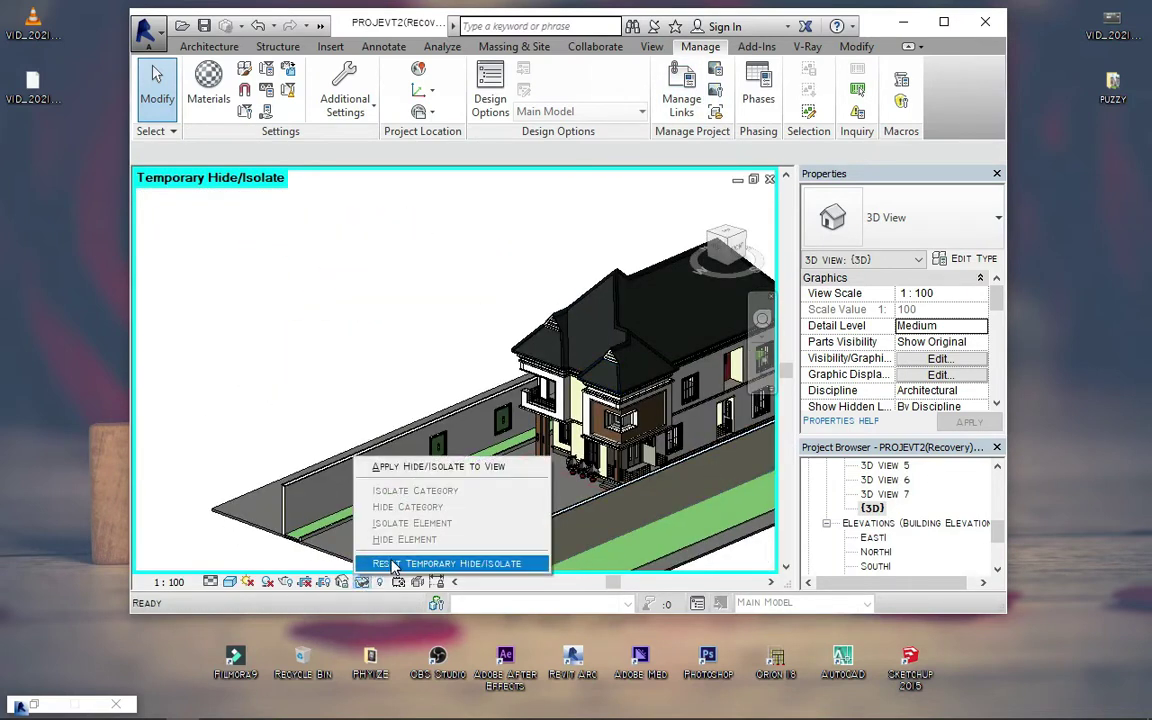
pyautogui.click(440, 558)
# Place two more American Beech trees around the house using Create Similar
pyautogui.moveTo(346, 320)
pyautogui.keyDown('shift'); pyautogui.mouseDown(button='middle')
pyautogui.moveTo(425, 397)
pyautogui.moveTo(365, 270)
pyautogui.mouseUp(button='middle'); pyautogui.keyUp('shift')
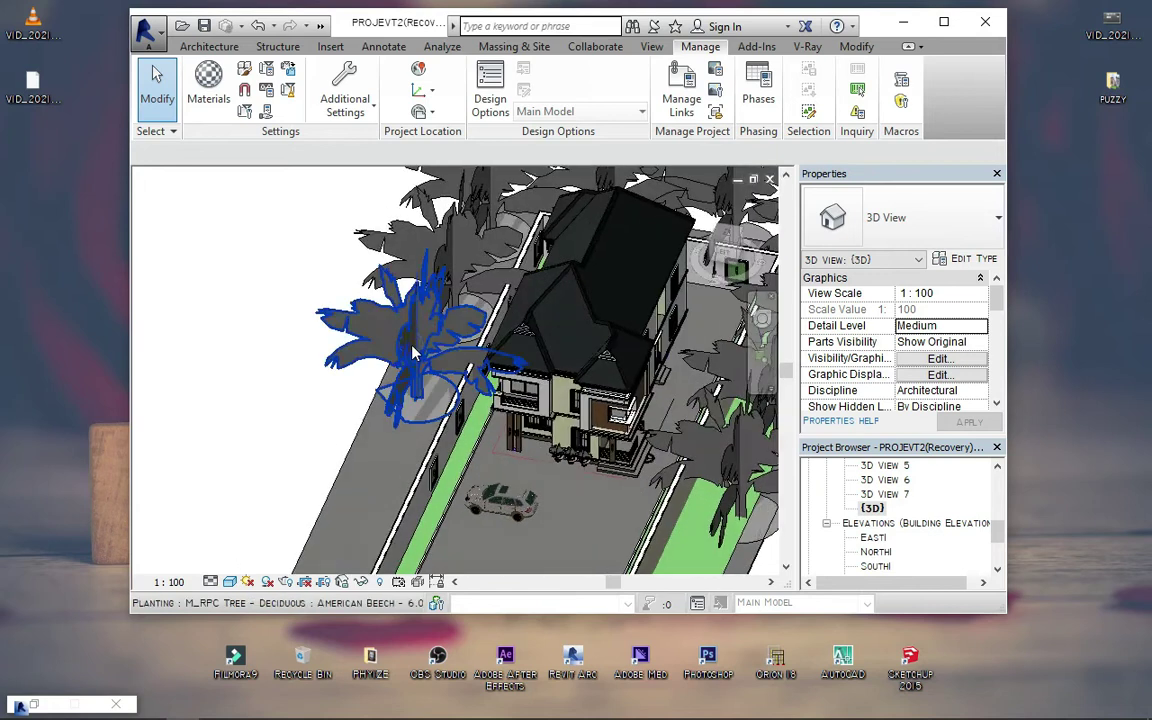
pyautogui.click(365, 270)
pyautogui.click(797, 95)
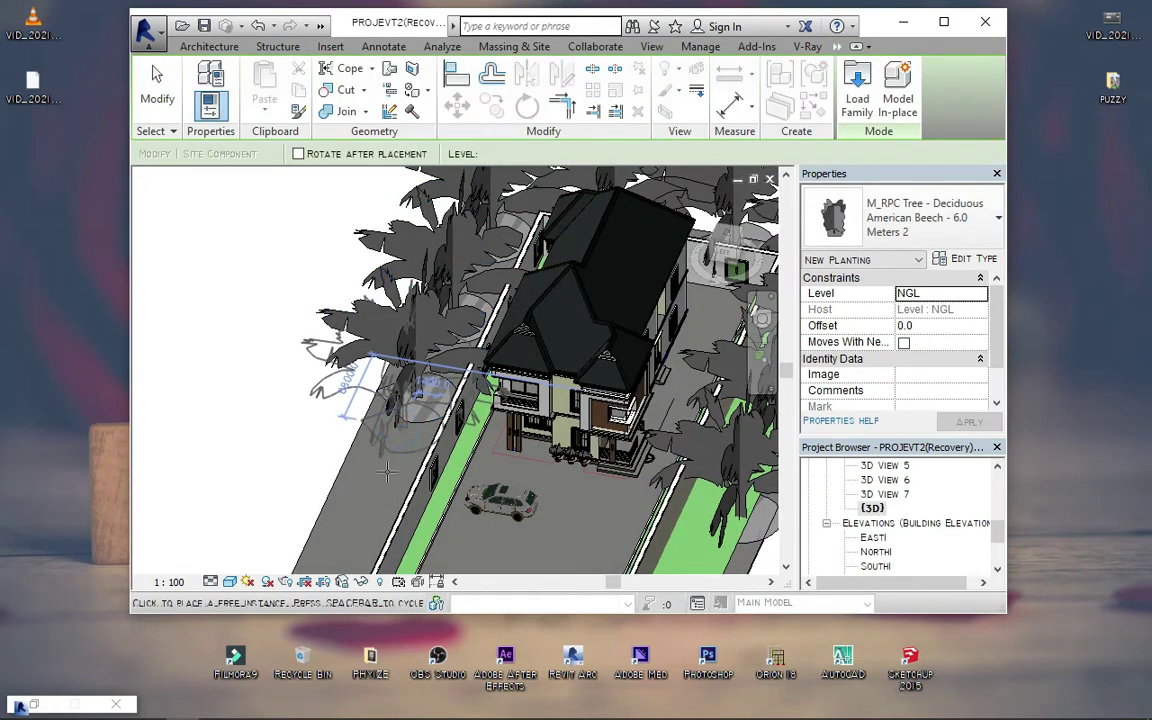
pyautogui.click(400, 425)
pyautogui.click(373, 470)
# Orbit the site and switch through 3D View 7, 3D View 6 and the default {3D} view
pyautogui.keyDown('shift'); pyautogui.moveTo(354, 530); pyautogui.dragTo(610, 548, button='middle'); pyautogui.keyUp('shift')
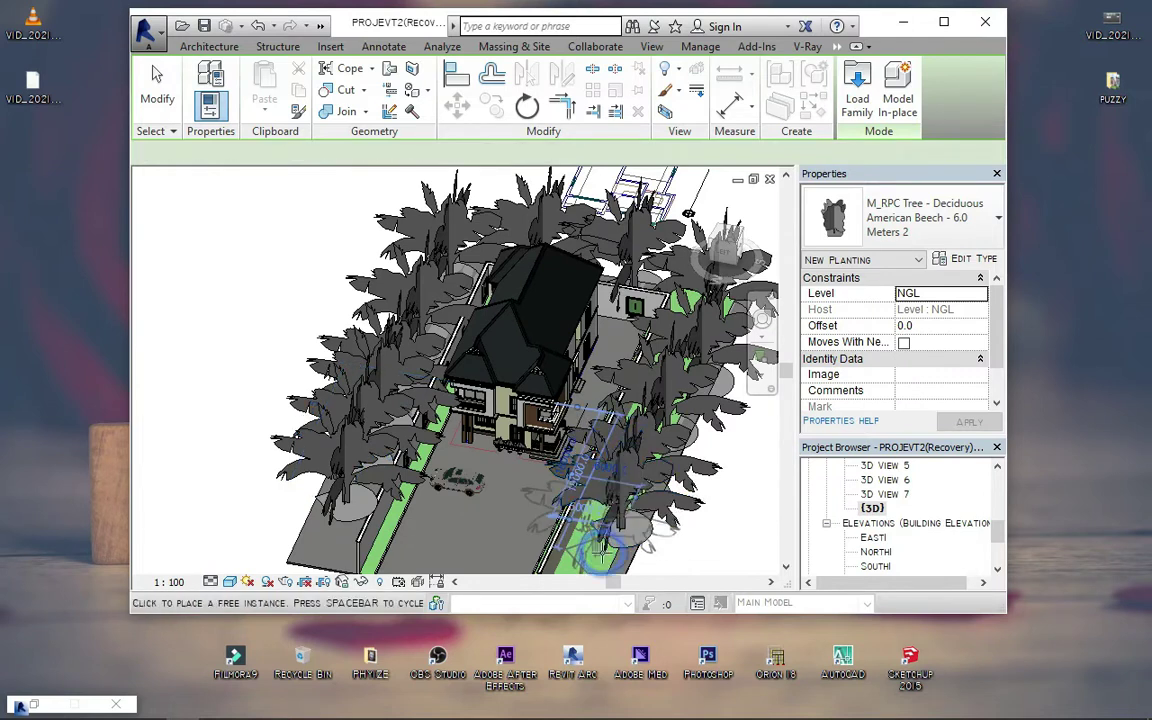
pyautogui.doubleClick(887, 494)
pyautogui.doubleClick(893, 480)
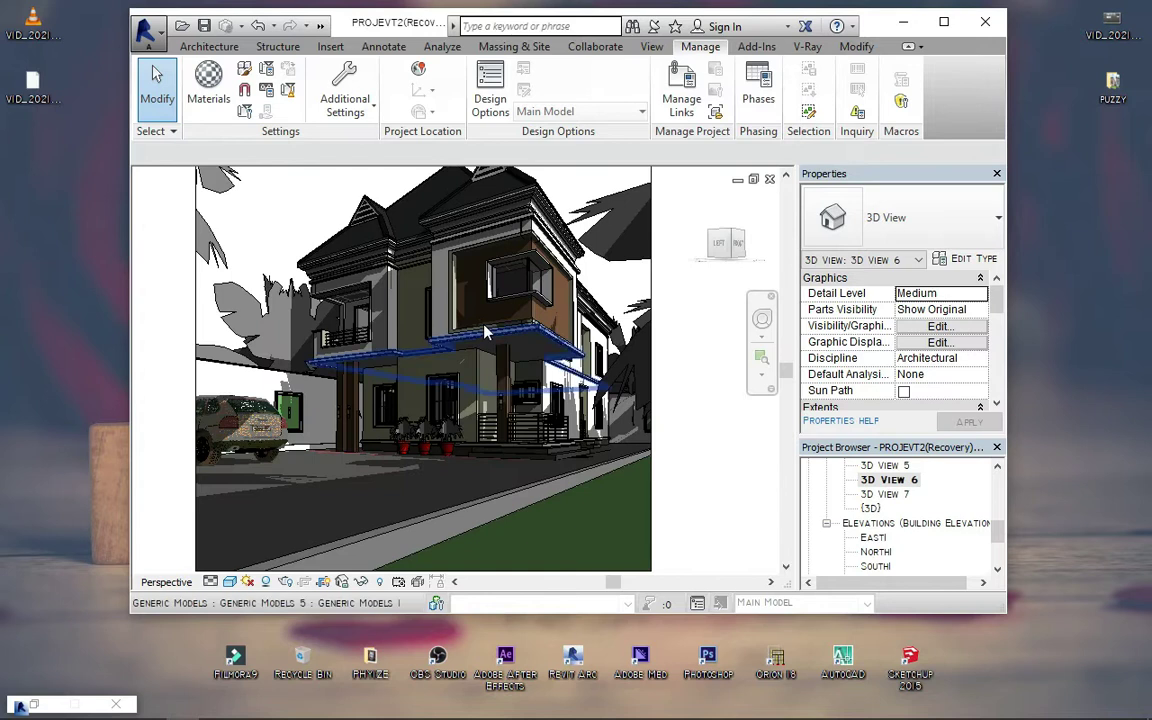
pyautogui.scroll(-3, 700, 296)
pyautogui.doubleClick(870, 508)
pyautogui.click(807, 46)
# Run a fresh interactive V-Ray render and zoom to inspect it
pyautogui.click(242, 85)
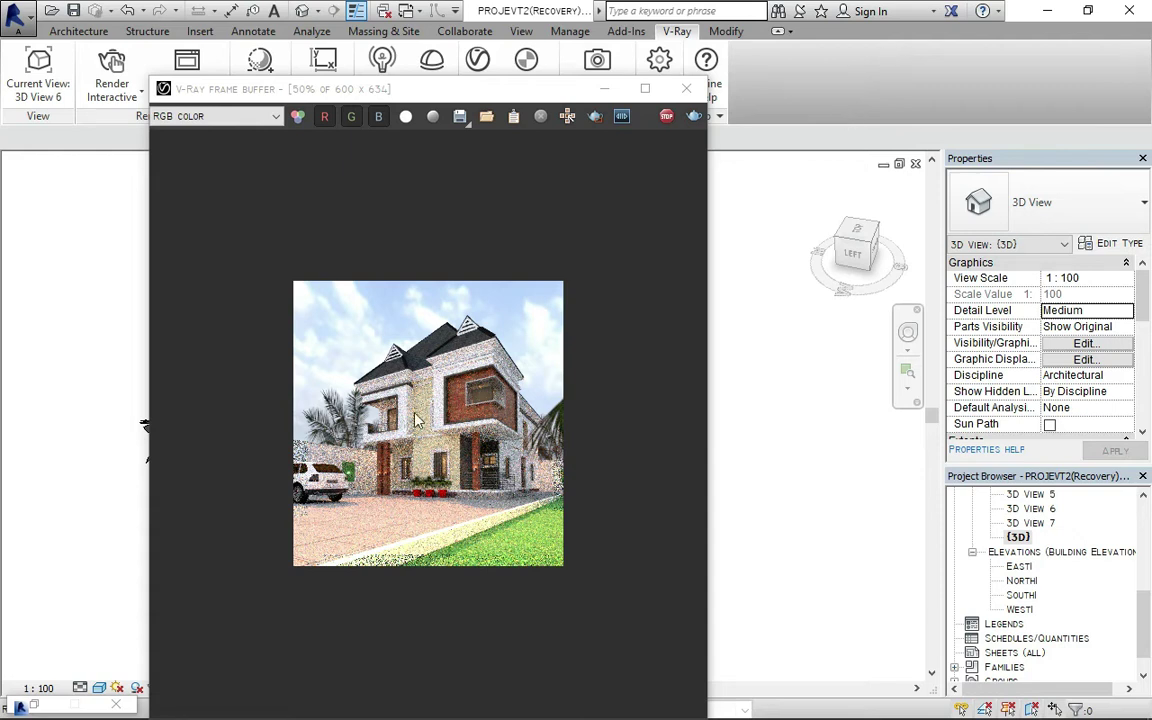
pyautogui.scroll(2, 437, 432)
pyautogui.scroll(-2, 417, 418)
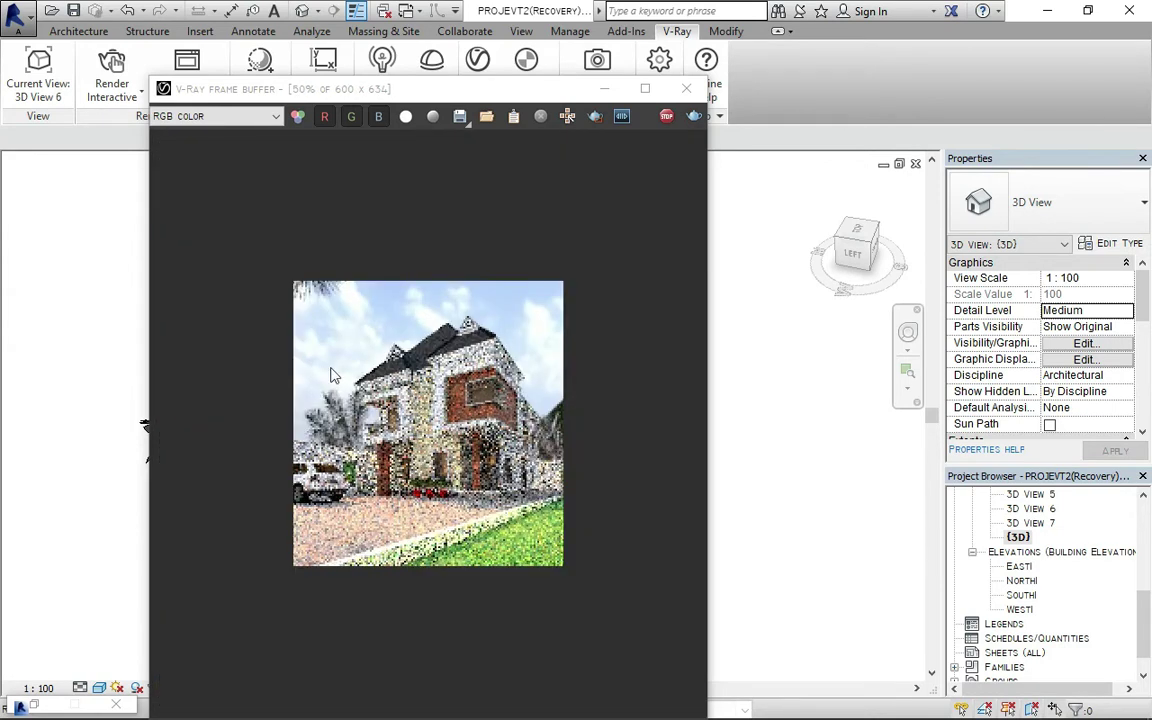
pyautogui.scroll(2, 490, 465)
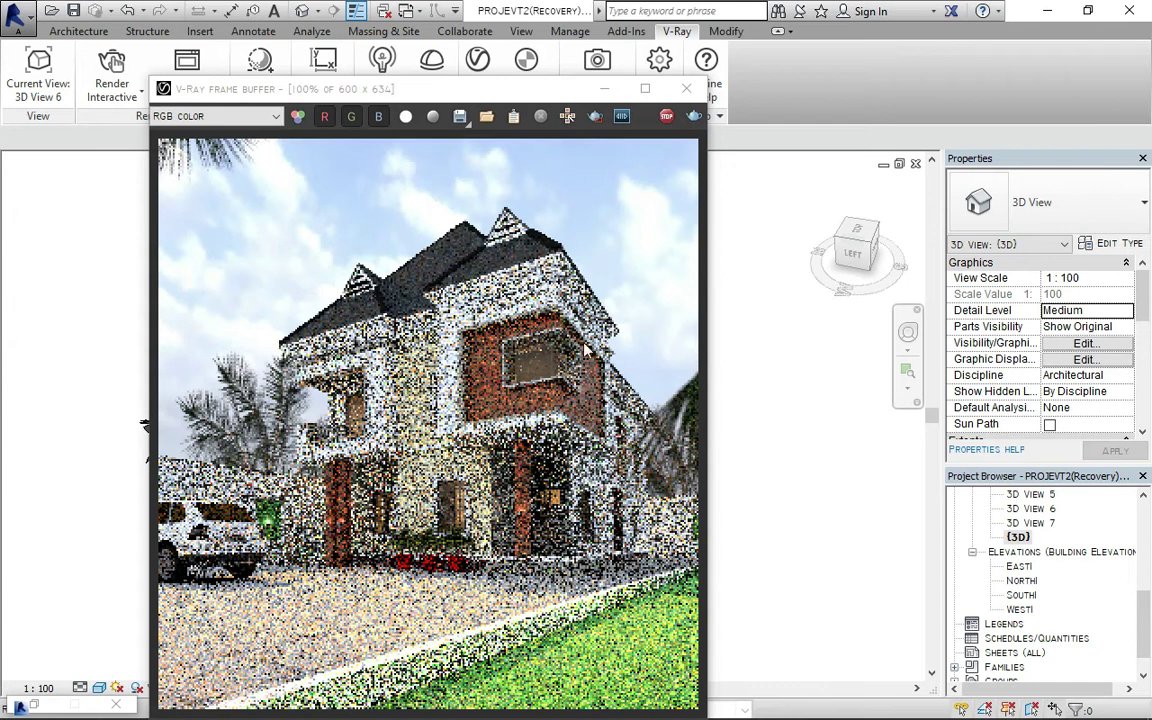
# Move the frame buffer aside and open the Material Browser on GRAY
pyautogui.moveTo(546, 97)
pyautogui.mouseDown()
pyautogui.moveTo(481, 122)
pyautogui.moveTo(472, 175)
pyautogui.moveTo(546, 166)
pyautogui.moveTo(261, 431)
pyautogui.mouseUp()
pyautogui.click(569, 31)
pyautogui.click(78, 70)
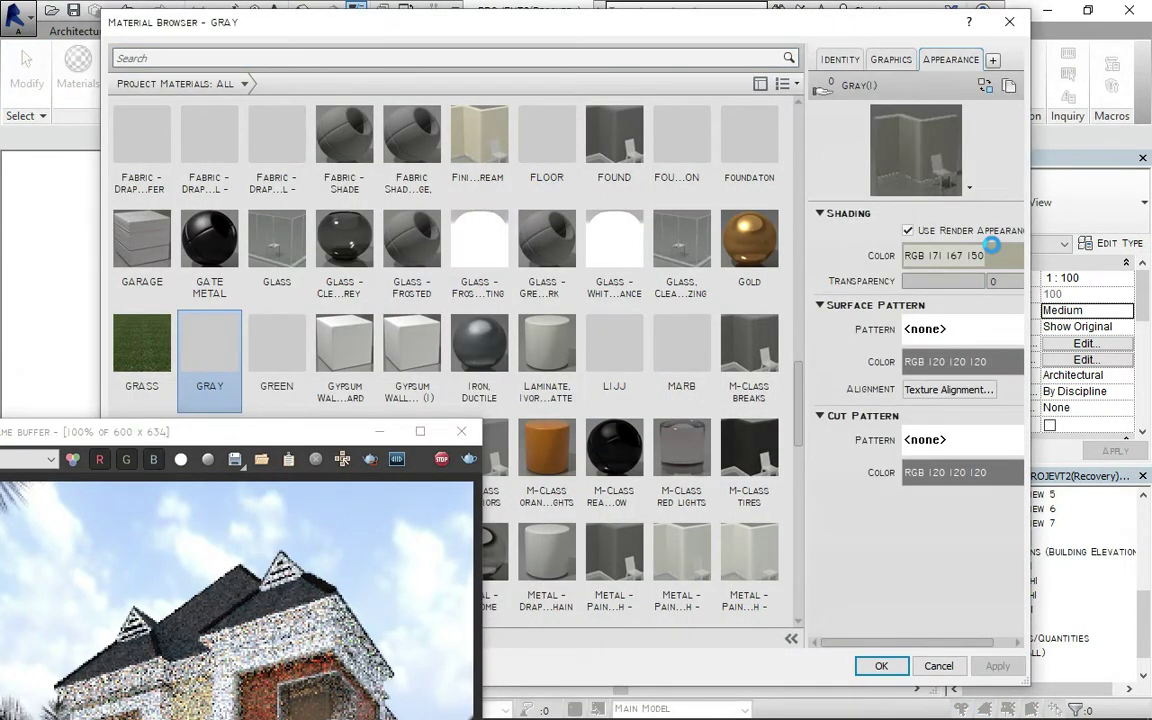
# Brighten GRAY's Wall Paint colour in two passes to near-white RGB 237 236 233
pyautogui.click(990, 252)
pyautogui.moveTo(326, 439)
pyautogui.mouseDown()
pyautogui.moveTo(185, 470)
pyautogui.moveTo(485, 130)
pyautogui.mouseUp()
pyautogui.click(655, 506)
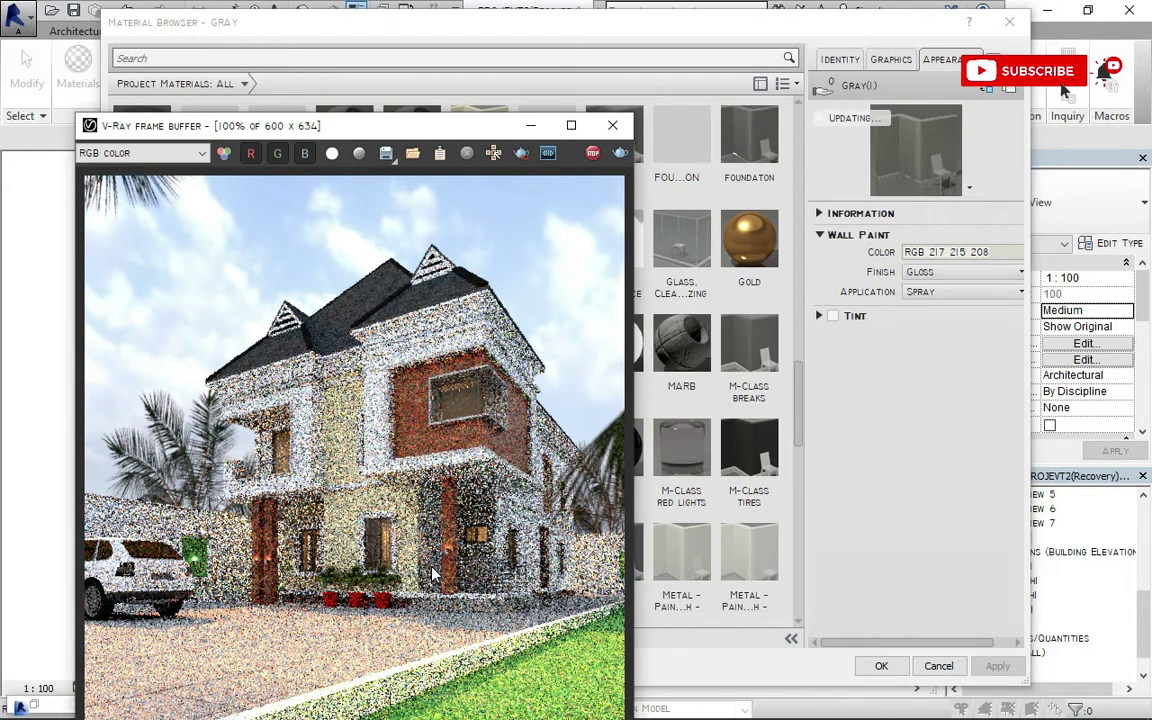
pyautogui.click(960, 252)
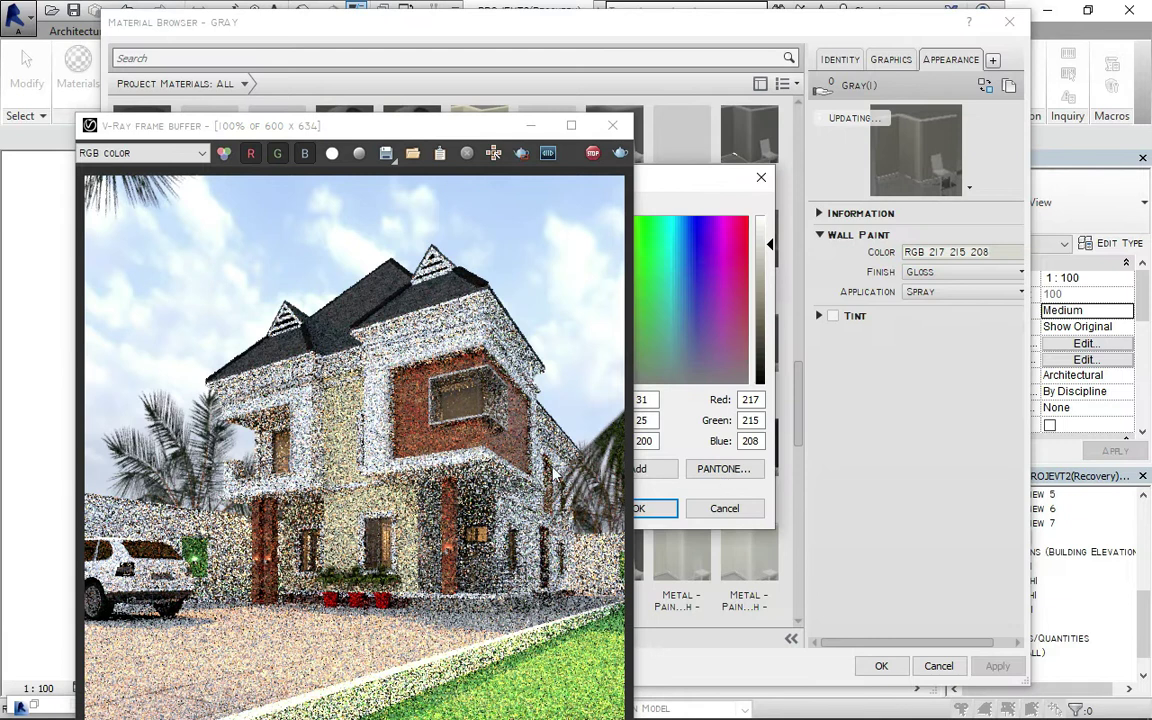
pyautogui.moveTo(772, 248); pyautogui.dragTo(768, 233)
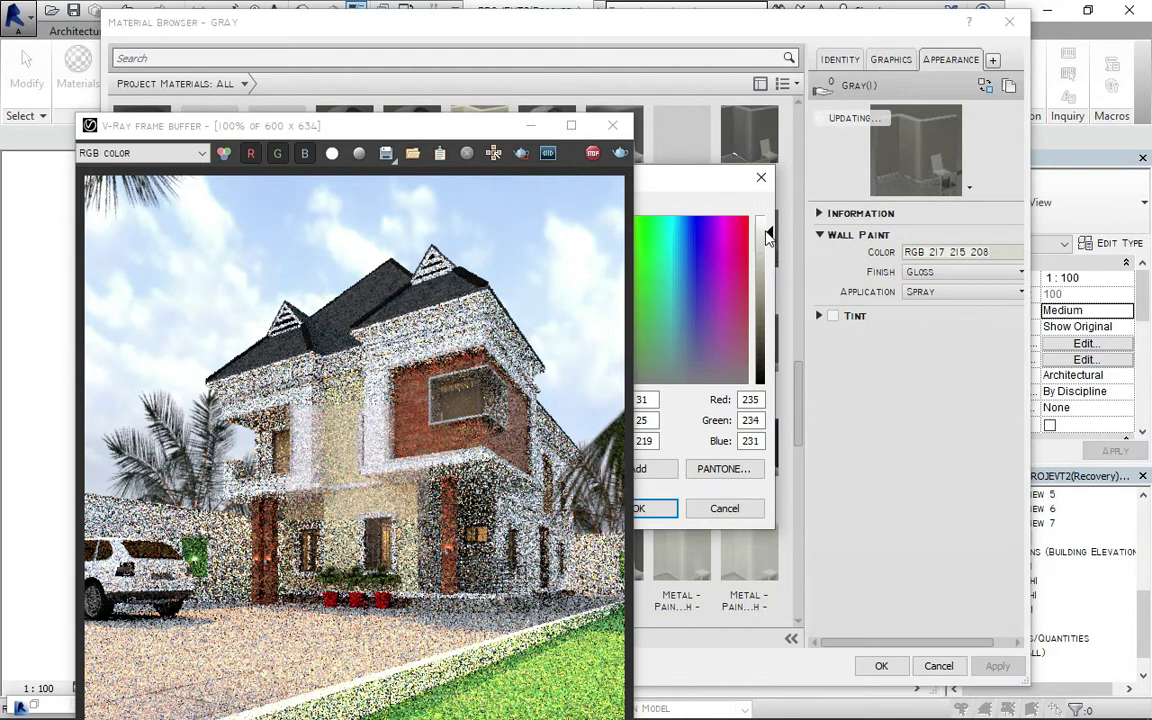
pyautogui.click(645, 508)
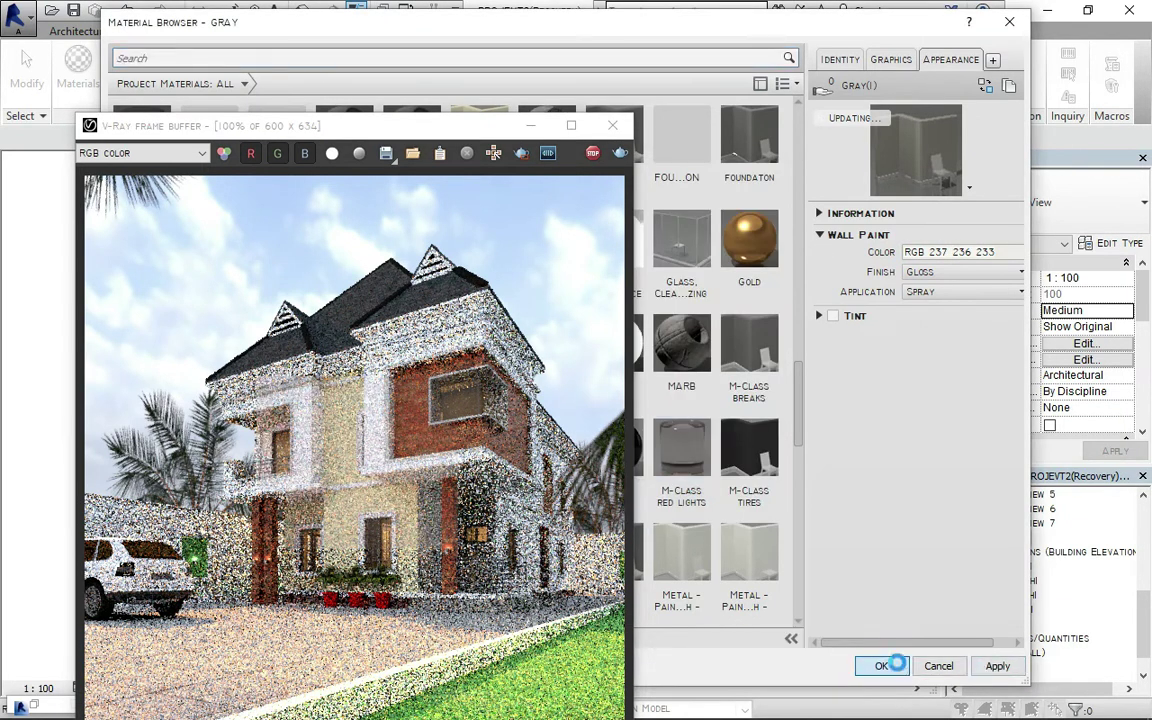
pyautogui.click(881, 666)
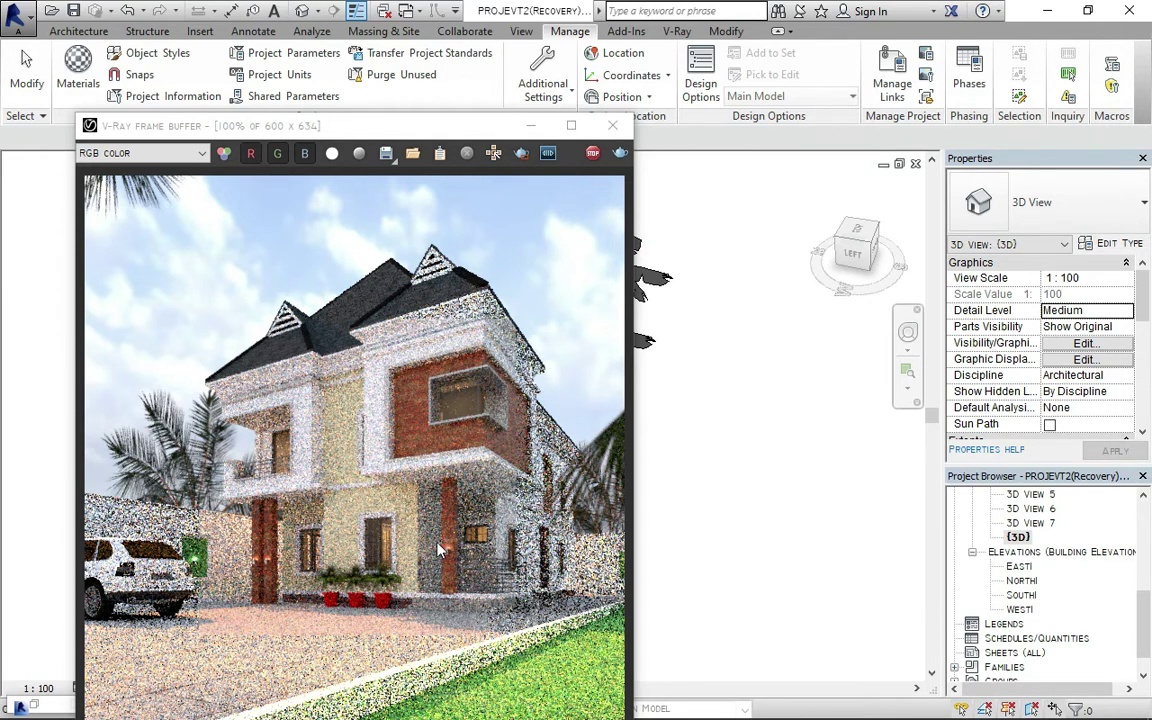
pyautogui.moveTo(460, 131); pyautogui.dragTo(565, 78)
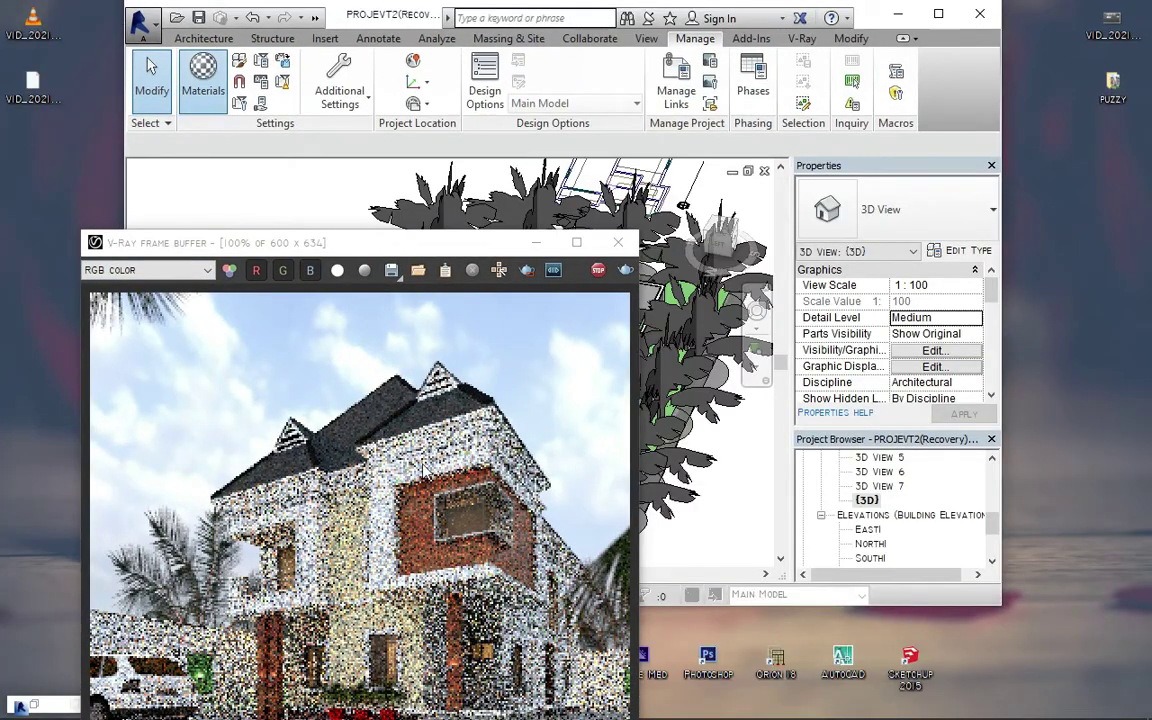
pyautogui.click(203, 80)
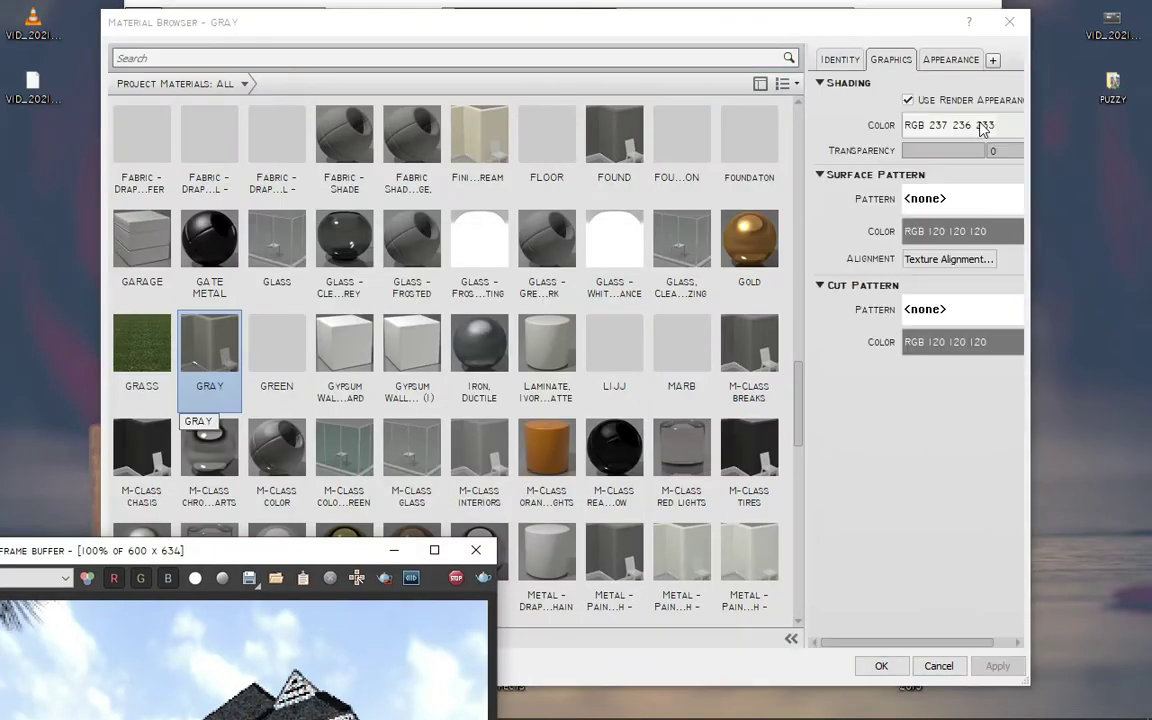
# Darken GRAY's Wall Paint colour and apply it to the render
pyautogui.click(950, 59)
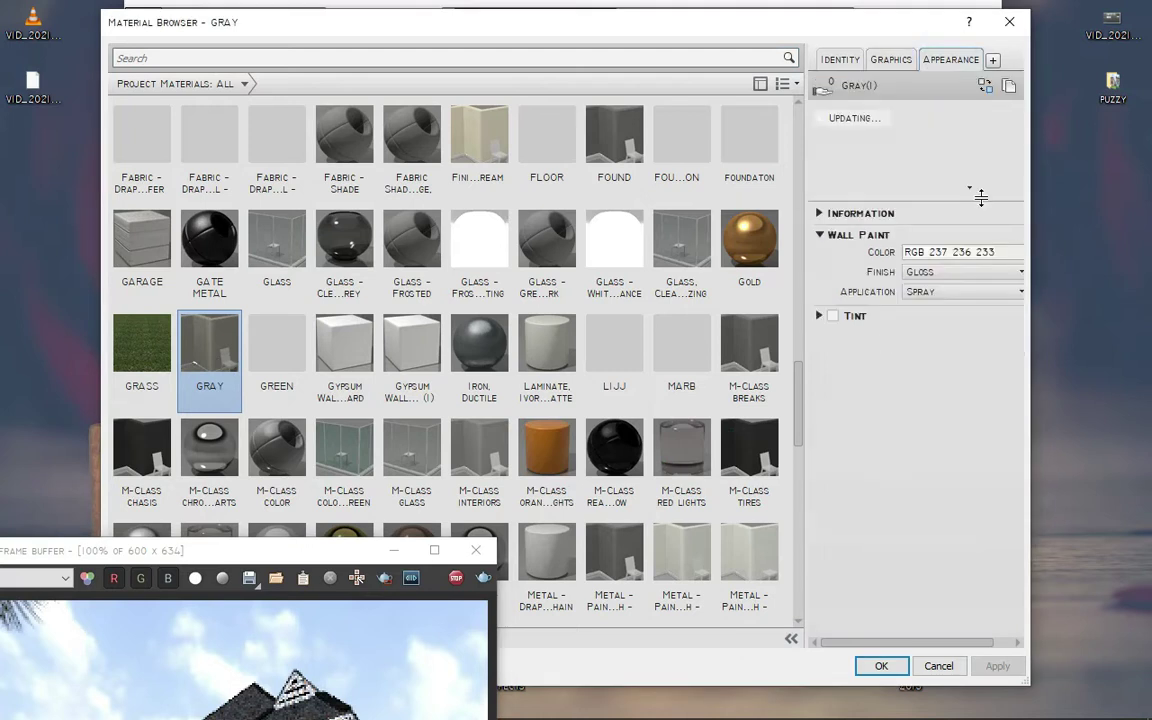
pyautogui.moveTo(346, 545)
pyautogui.mouseDown()
pyautogui.moveTo(307, 500)
pyautogui.moveTo(399, 82)
pyautogui.mouseUp()
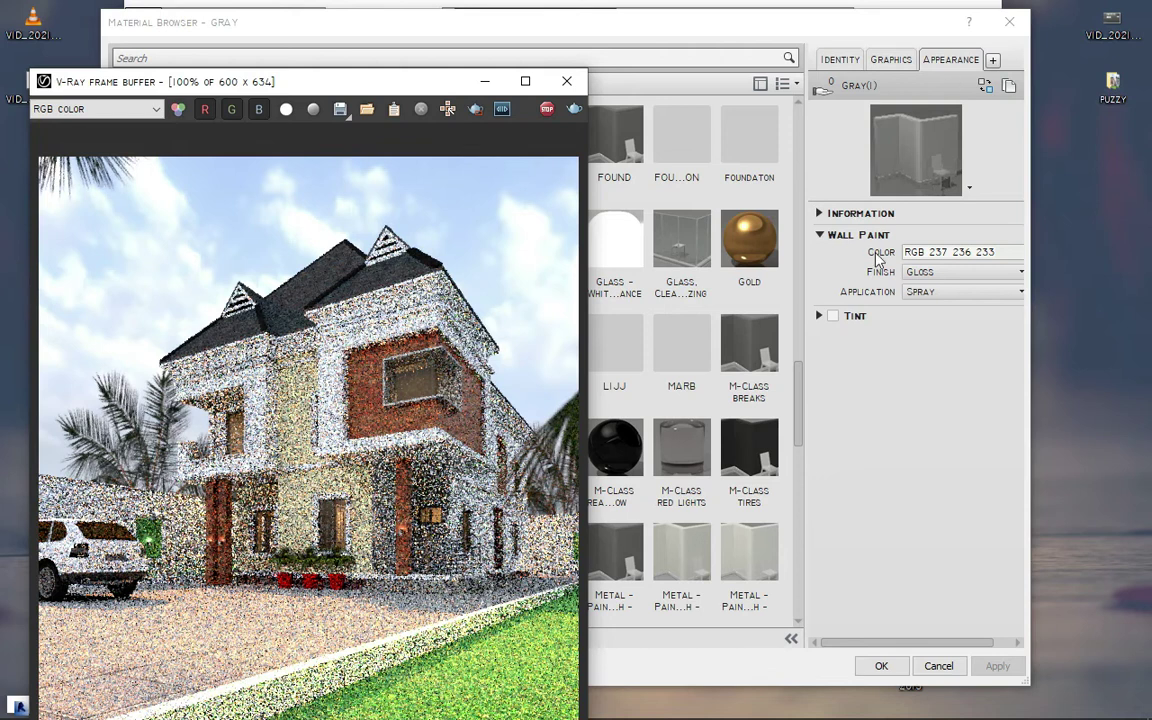
pyautogui.click(1003, 251)
pyautogui.moveTo(758, 228); pyautogui.dragTo(752, 319)
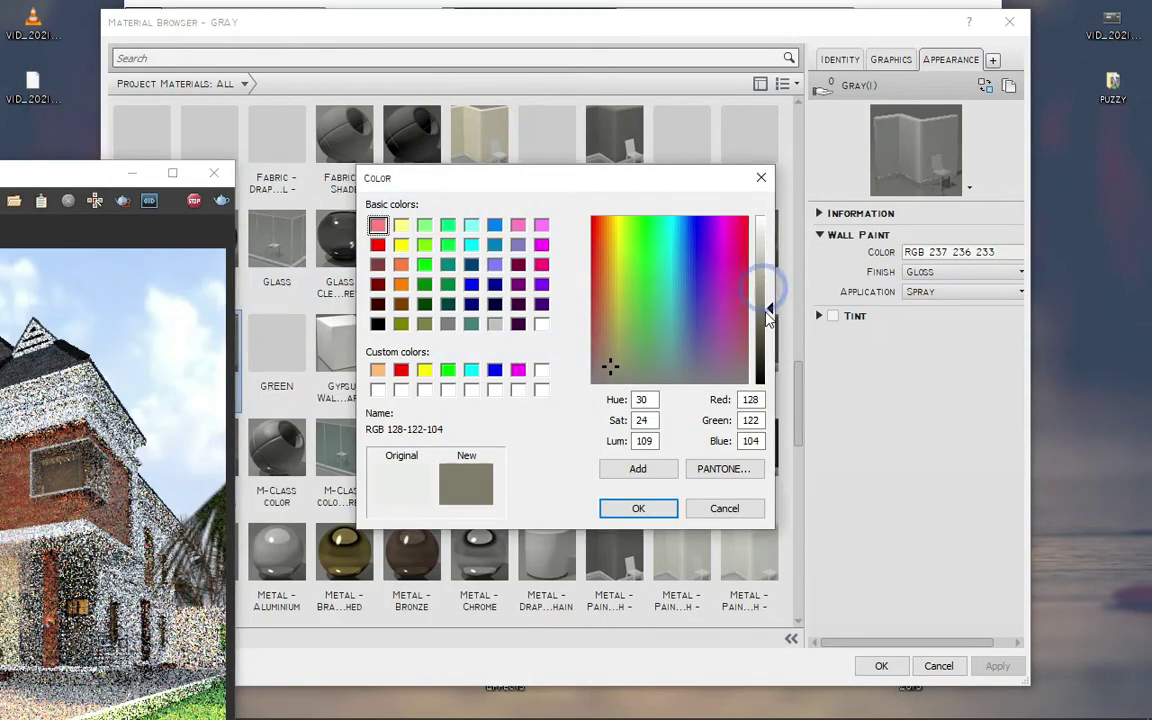
pyautogui.click(638, 508)
pyautogui.click(998, 666)
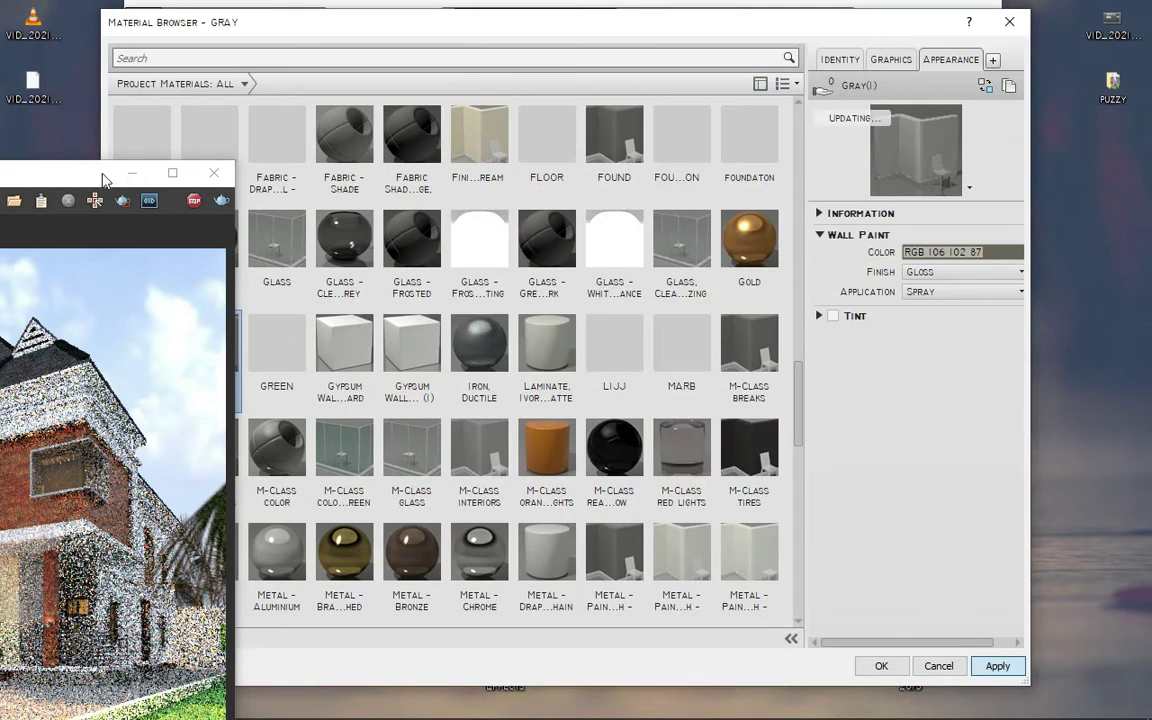
# Bring the frame buffer forward and zoom to compare the darker walls
pyautogui.moveTo(103, 174); pyautogui.dragTo(480, 58)
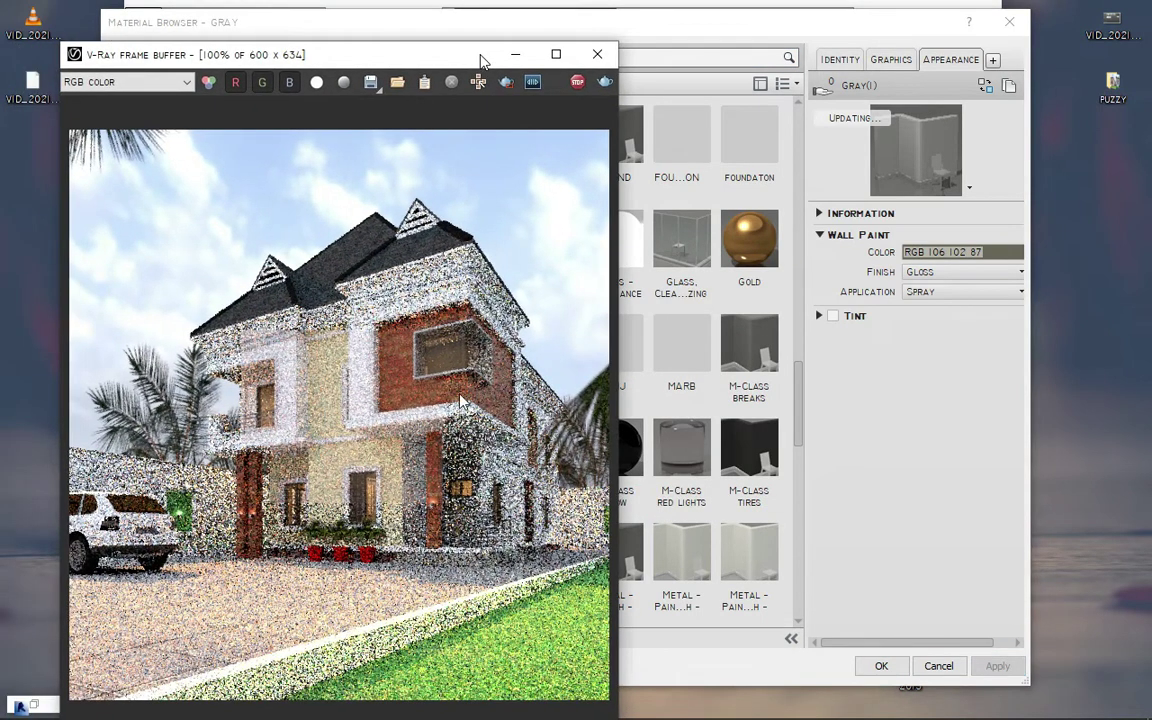
pyautogui.scroll(-1, 473, 340)
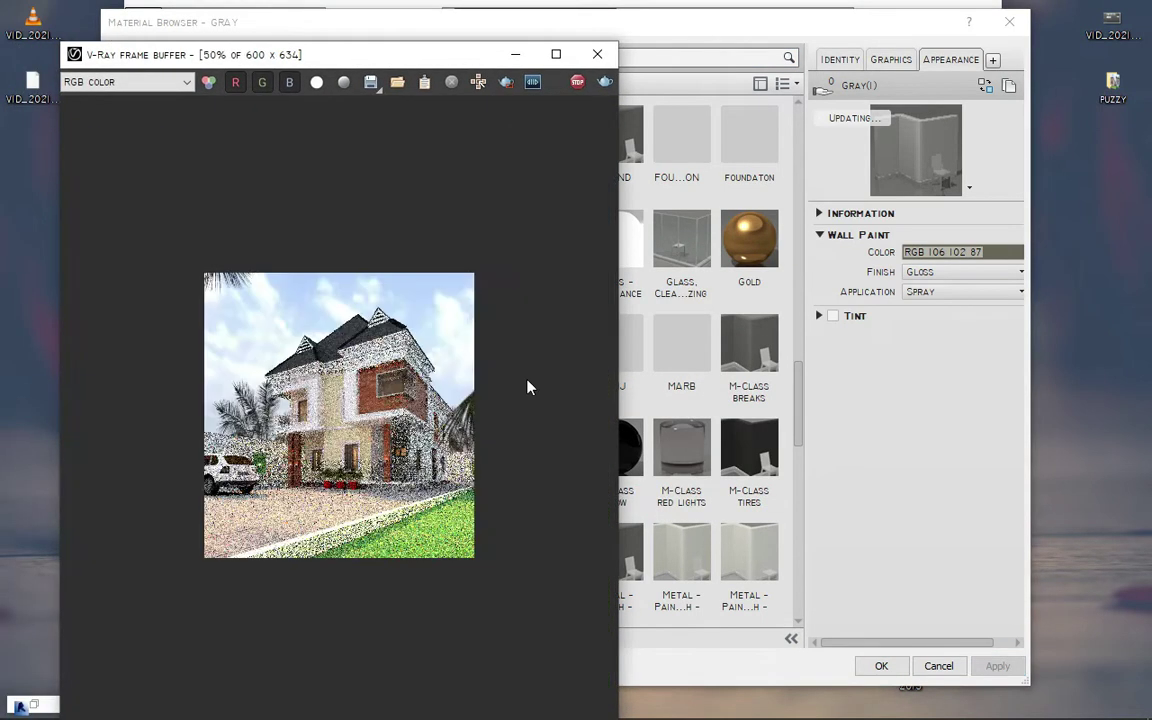
pyautogui.scroll(2, 406, 408)
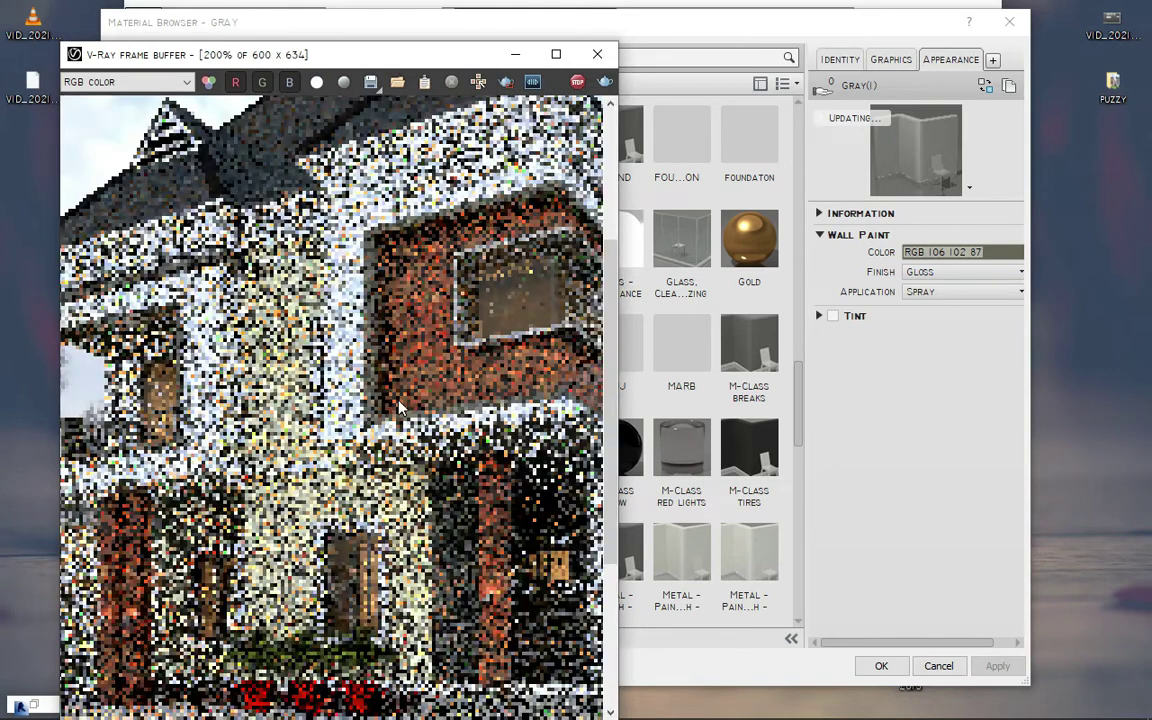
pyautogui.scroll(-1, 399, 408)
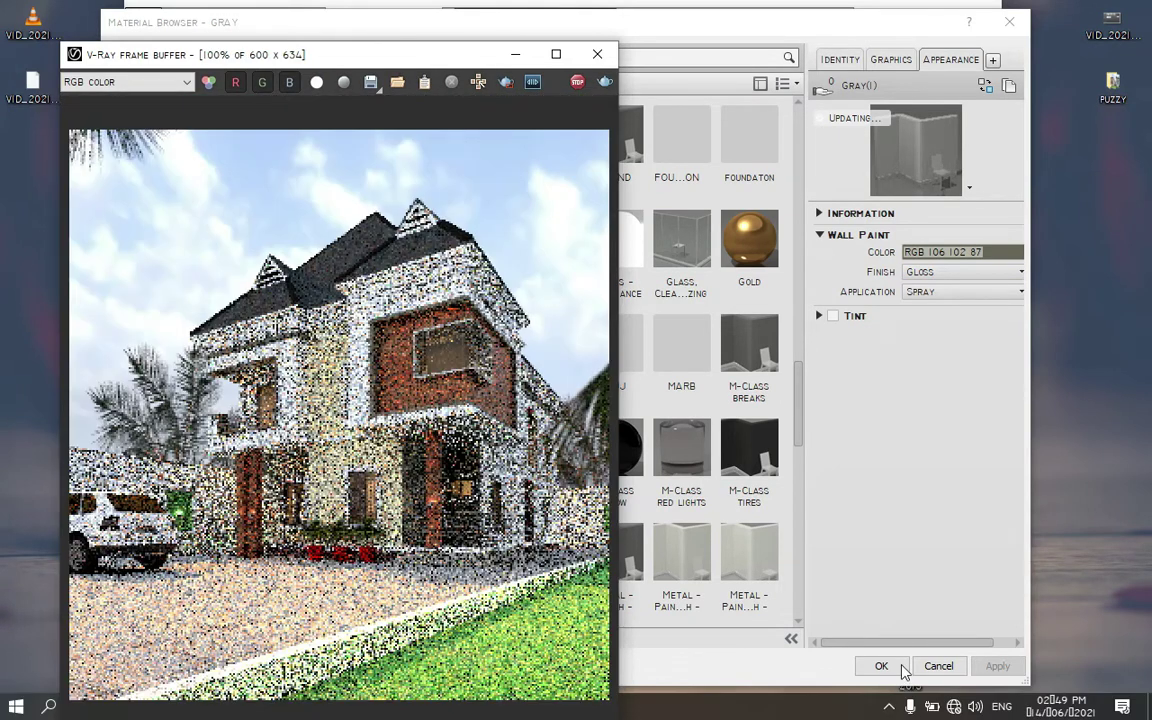
# Darken the Wall Paint further to RGB 69 67 56 and close the Material Browser
pyautogui.click(1000, 252)
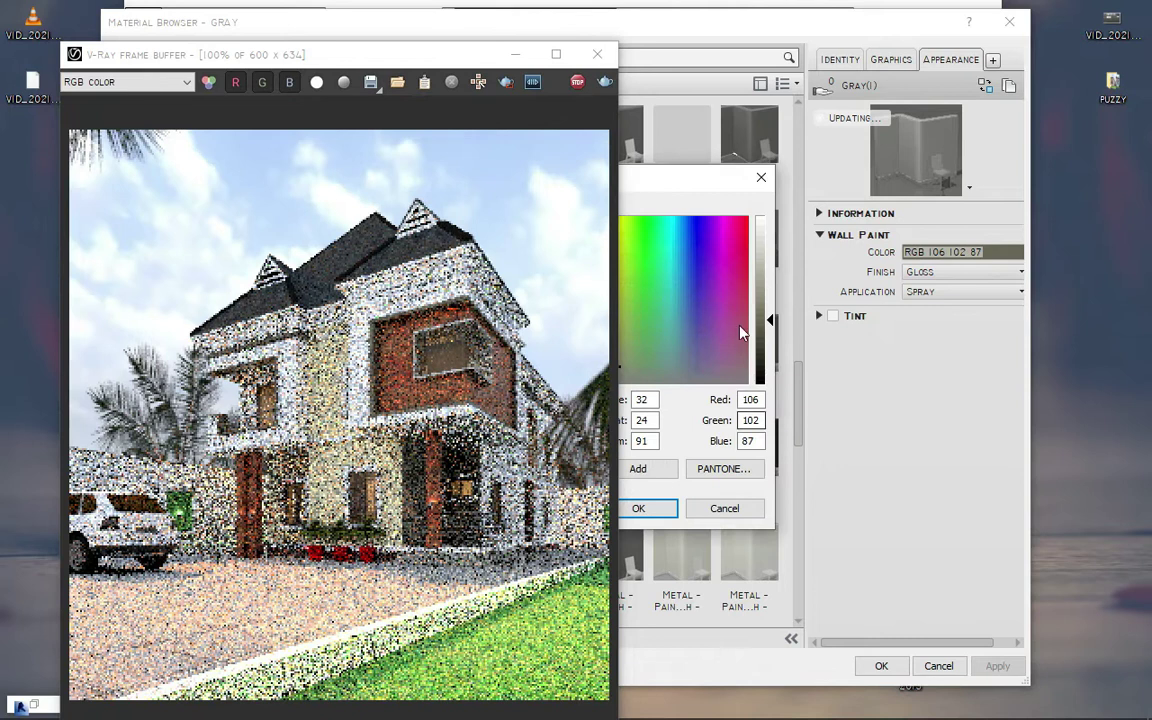
pyautogui.moveTo(770, 325); pyautogui.dragTo(770, 331)
pyautogui.moveTo(416, 50); pyautogui.dragTo(83, 130)
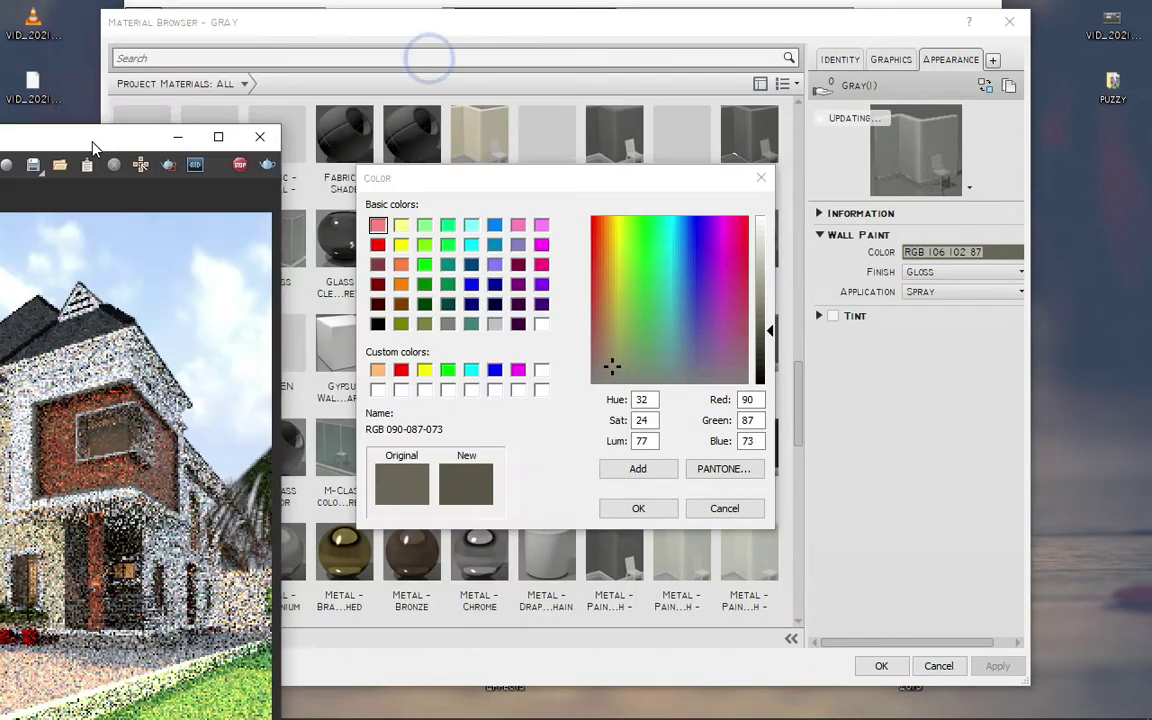
pyautogui.click(620, 506)
pyautogui.click(876, 664)
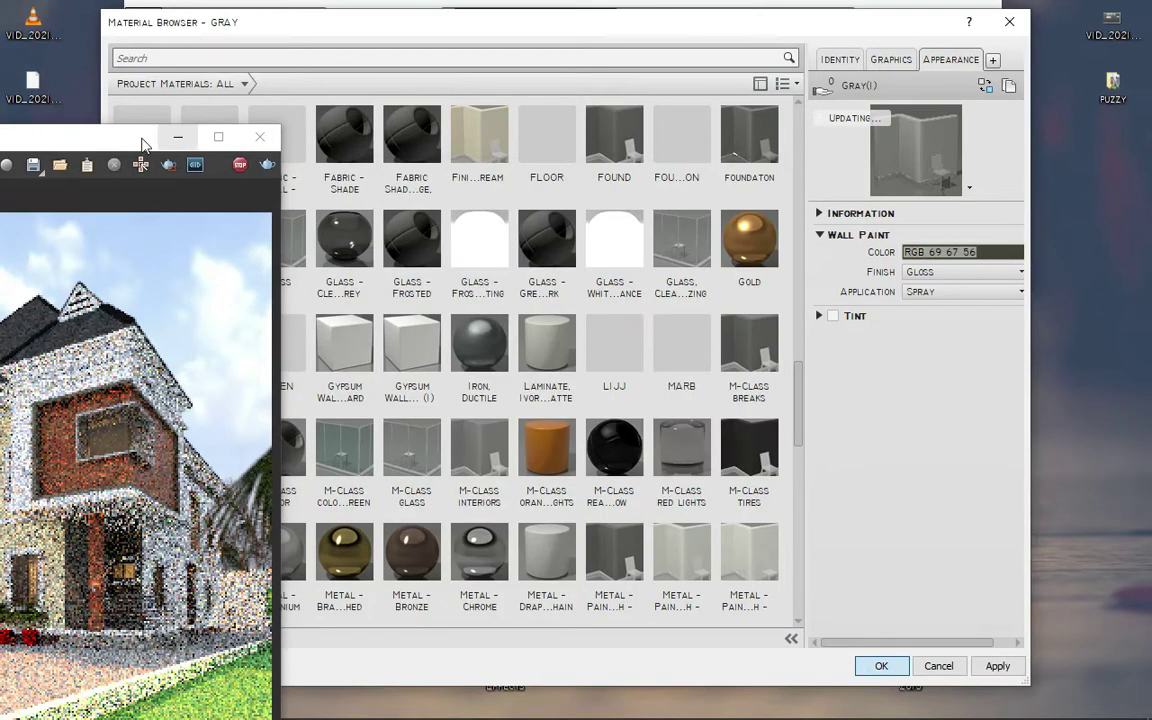
pyautogui.moveTo(130, 140); pyautogui.dragTo(565, 62)
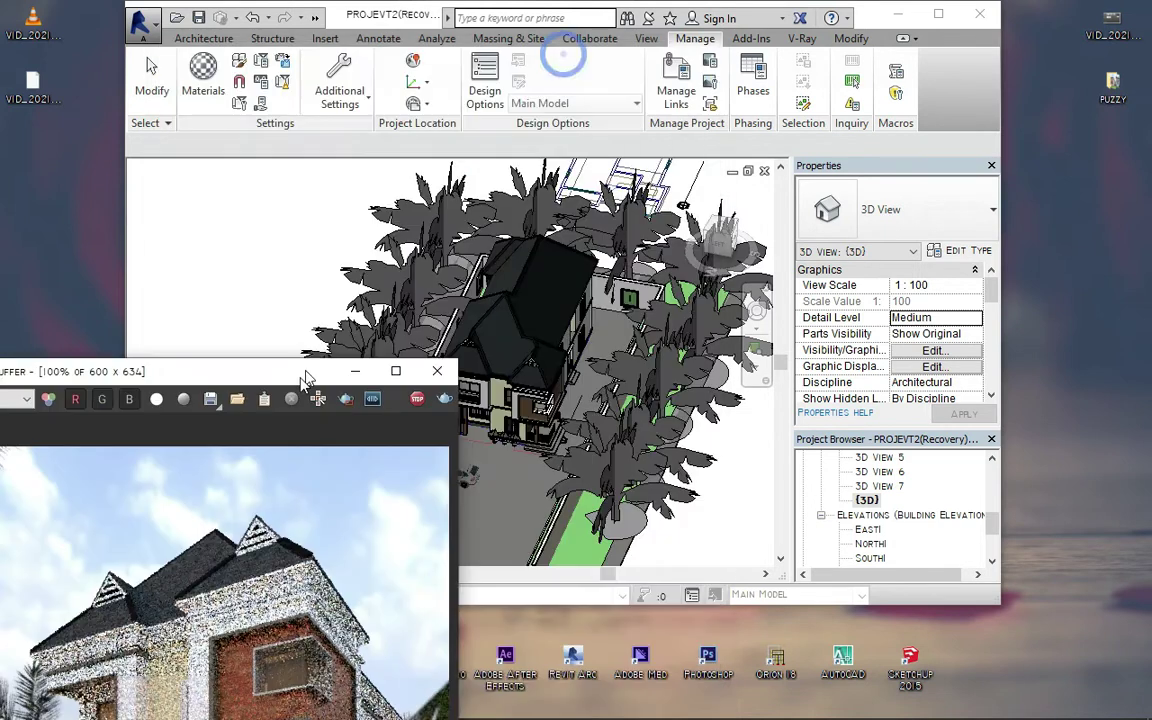
pyautogui.moveTo(565, 62); pyautogui.dragTo(279, 424)
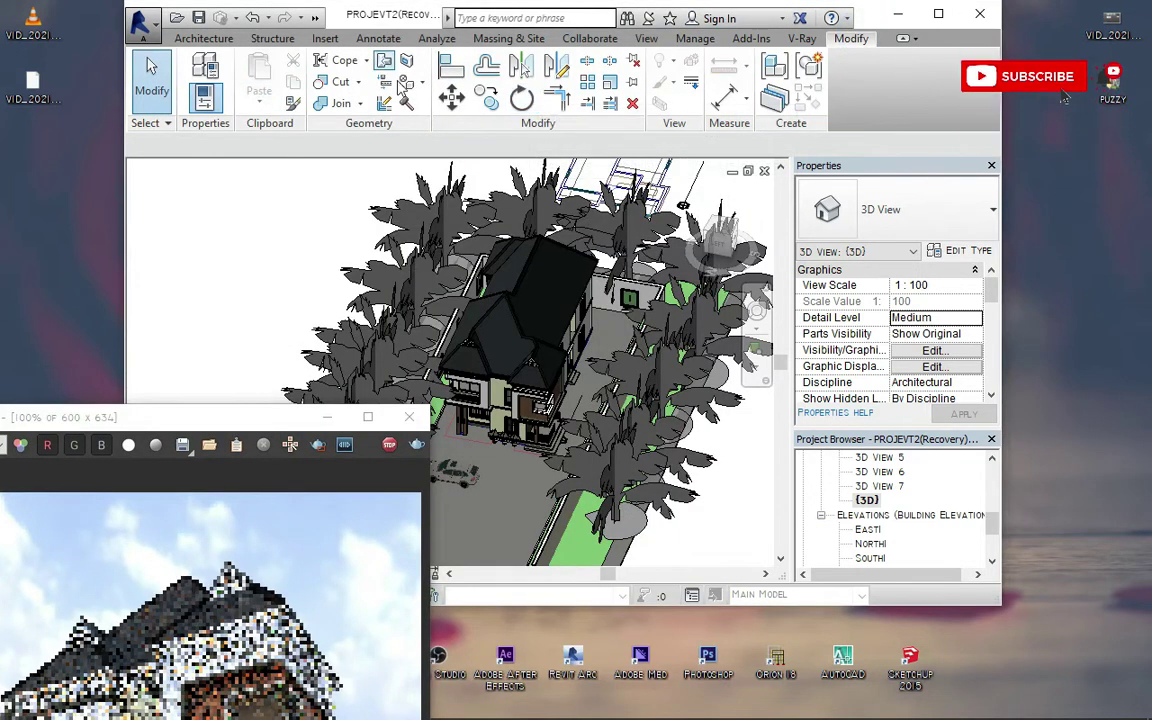
pyautogui.press('m')
pyautogui.press('a')
pyautogui.press('t')
pyautogui.click(972, 330)
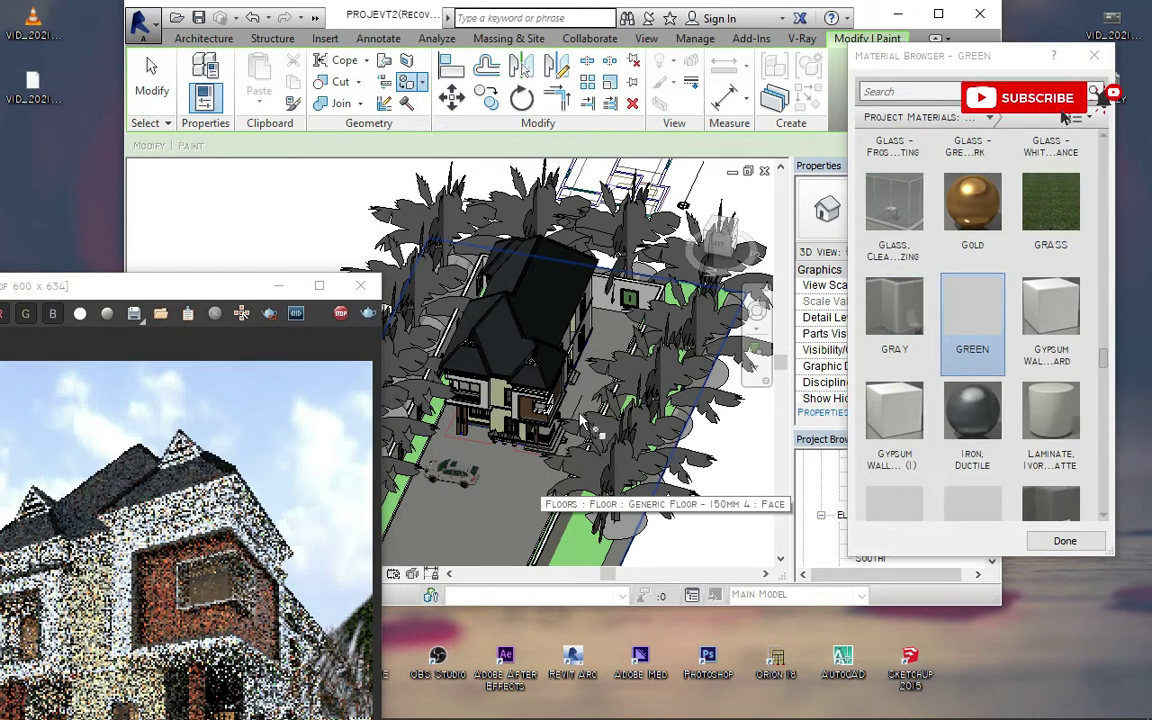
pyautogui.keyDown('shift'); pyautogui.moveTo(505, 507); pyautogui.dragTo(612, 483, button='middle'); pyautogui.keyUp('shift')
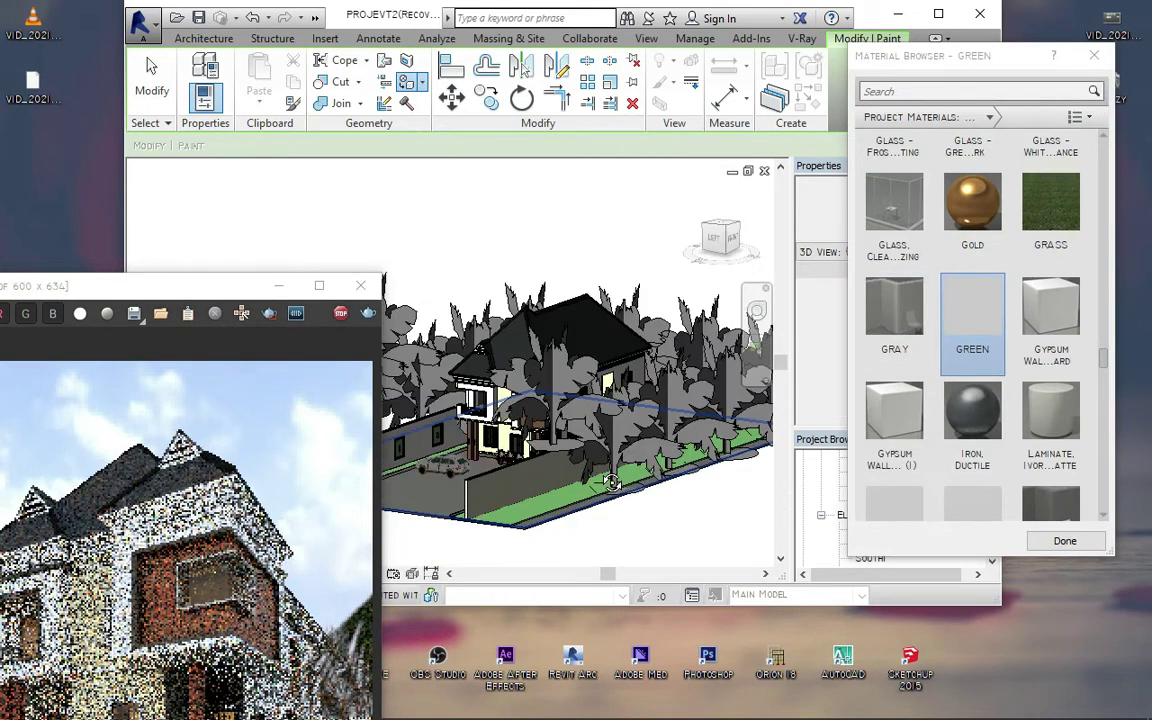
pyautogui.scroll(3, 500, 410)
pyautogui.scroll(4, 527, 410)
pyautogui.moveTo(527, 410)
pyautogui.keyDown('shift'); pyautogui.mouseDown(button='middle')
pyautogui.moveTo(601, 431)
pyautogui.moveTo(633, 420)
pyautogui.moveTo(587, 345)
pyautogui.mouseUp(button='middle'); pyautogui.keyUp('shift')
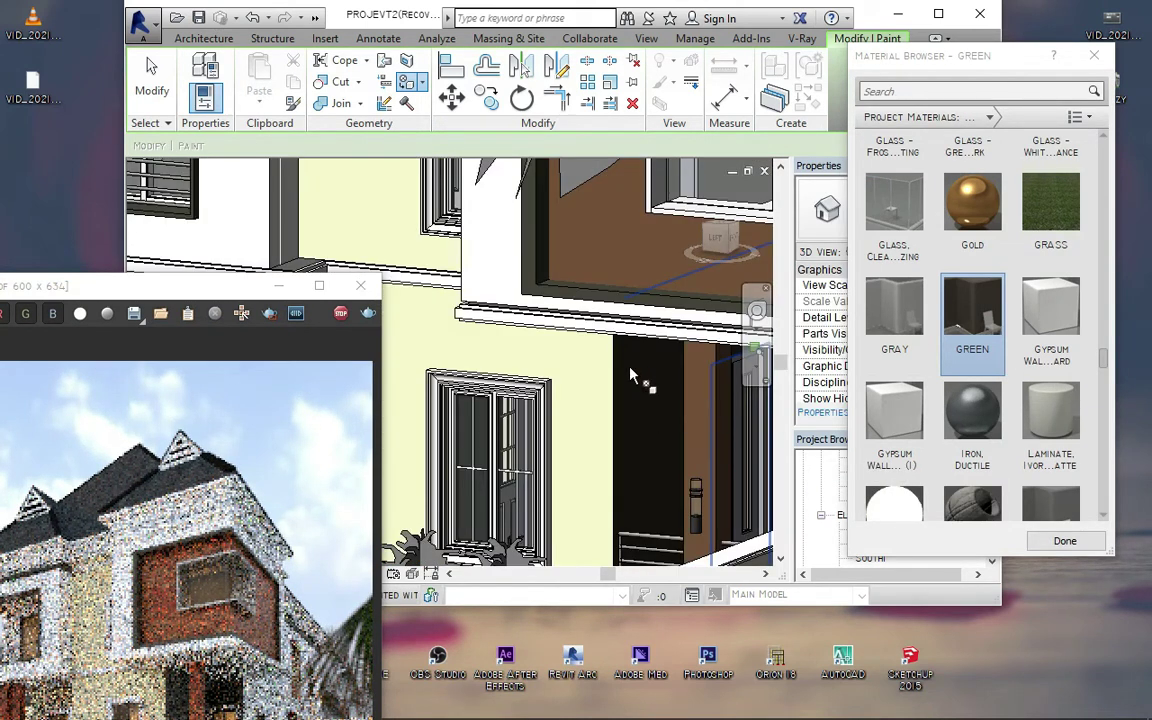
pyautogui.scroll(-3, 617, 455)
pyautogui.scroll(1, 635, 340)
pyautogui.scroll(3, 480, 370)
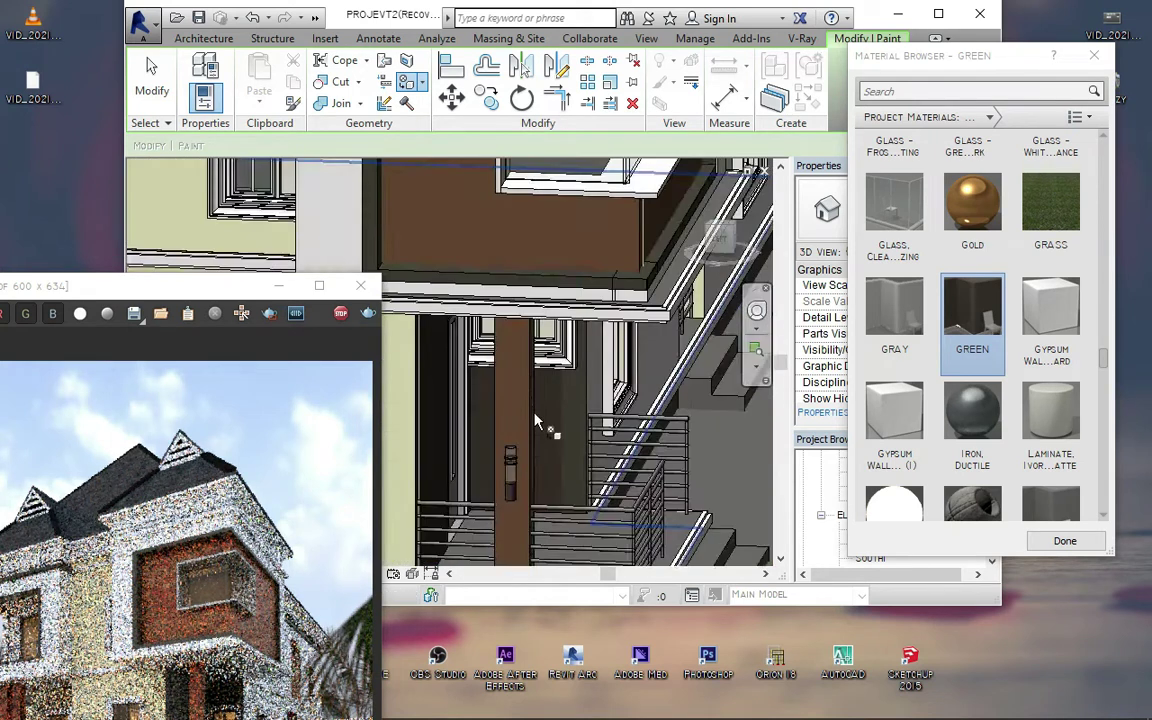
pyautogui.scroll(1, 445, 349)
pyautogui.scroll(-2, 487, 410)
pyautogui.scroll(-2, 505, 325)
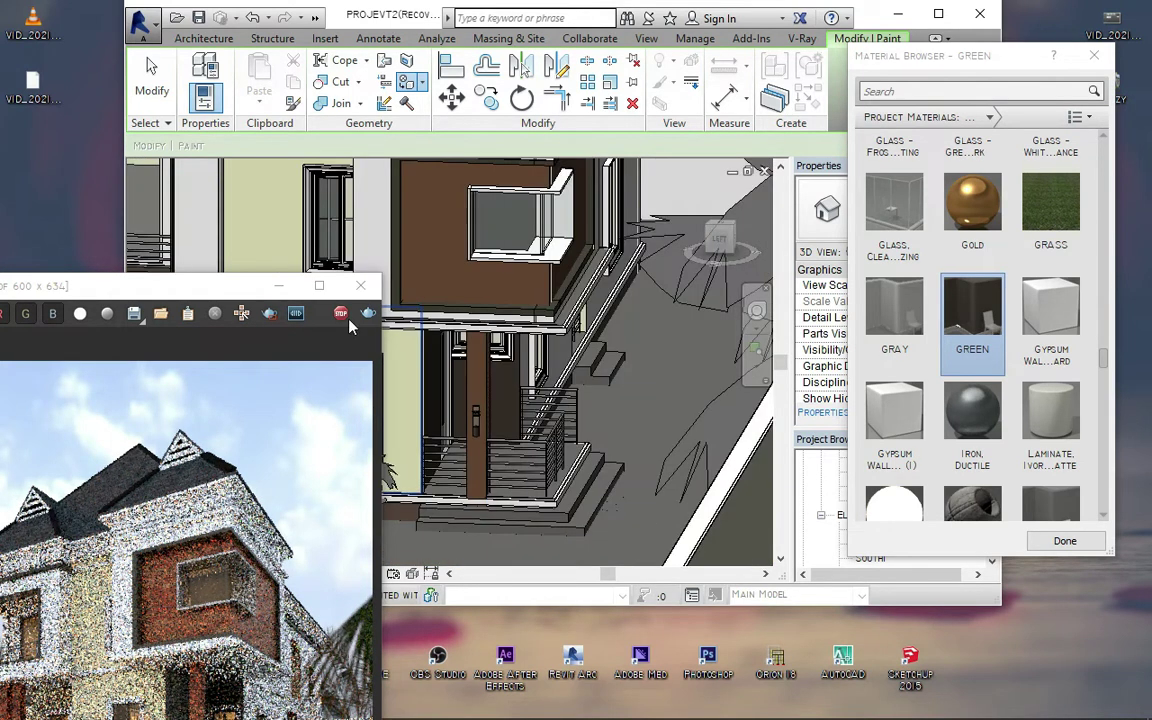
pyautogui.scroll(-1, 1033, 513)
pyautogui.click(1065, 540)
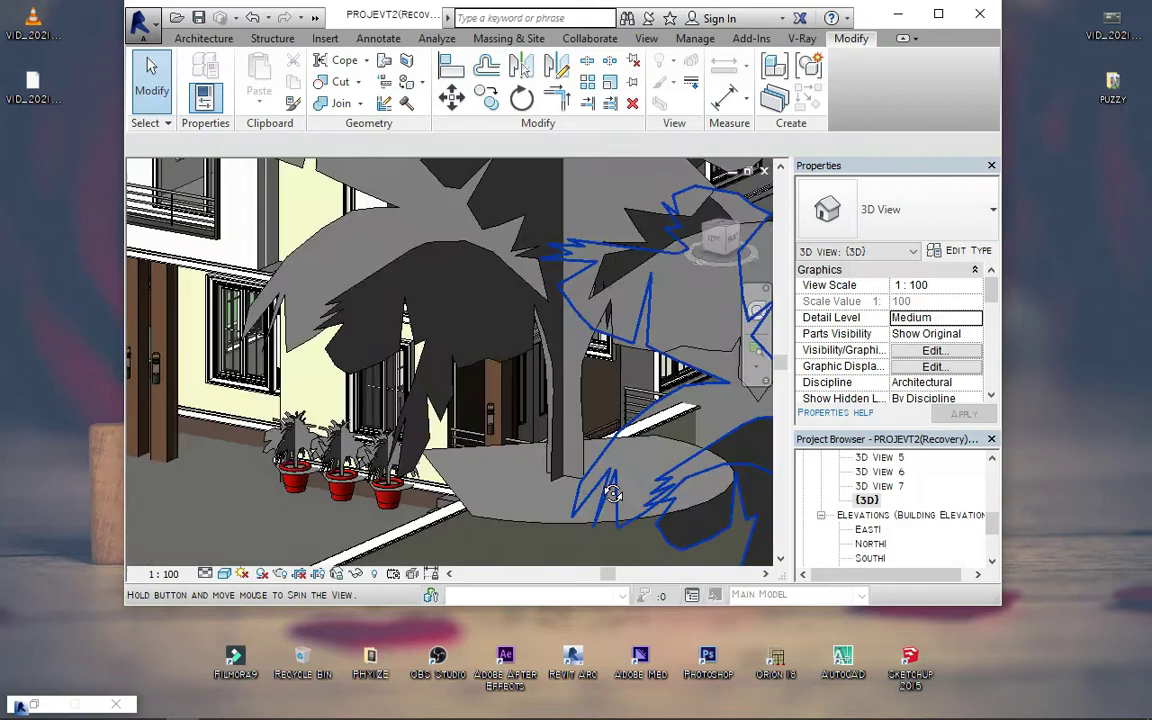
# Move the two upper-left trees from level CL to level NGL
pyautogui.keyDown('shift'); pyautogui.moveTo(631, 424); pyautogui.dragTo(612, 494, button='middle'); pyautogui.keyUp('shift')
pyautogui.scroll(-2, 537, 487)
pyautogui.keyDown('shift'); pyautogui.moveTo(537, 487); pyautogui.dragTo(430, 470, button='middle'); pyautogui.keyUp('shift')
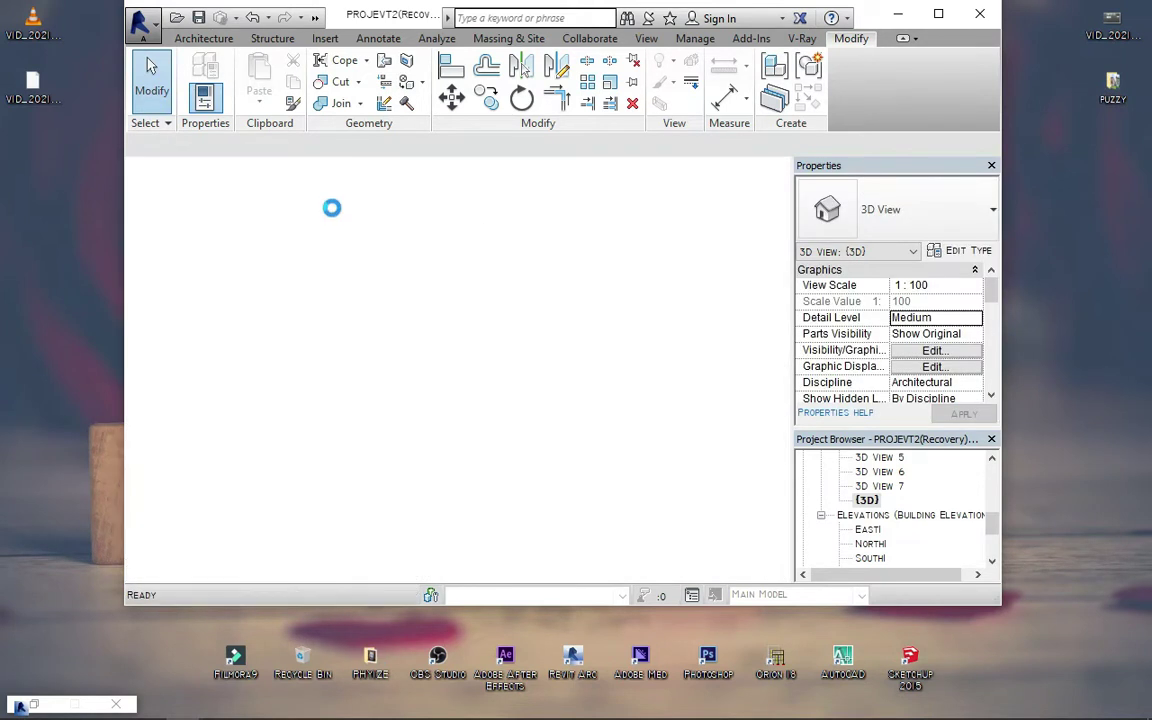
pyautogui.click(353, 262)
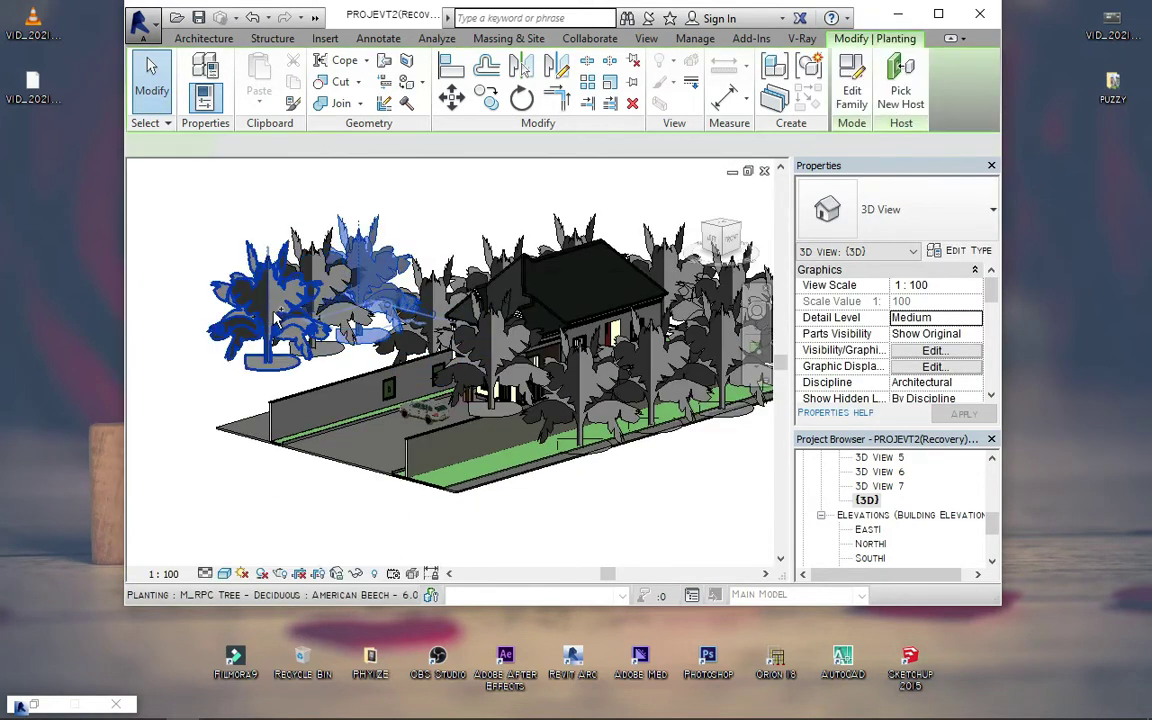
pyautogui.keyDown('ctrl'); pyautogui.click(291, 243); pyautogui.keyUp('ctrl')
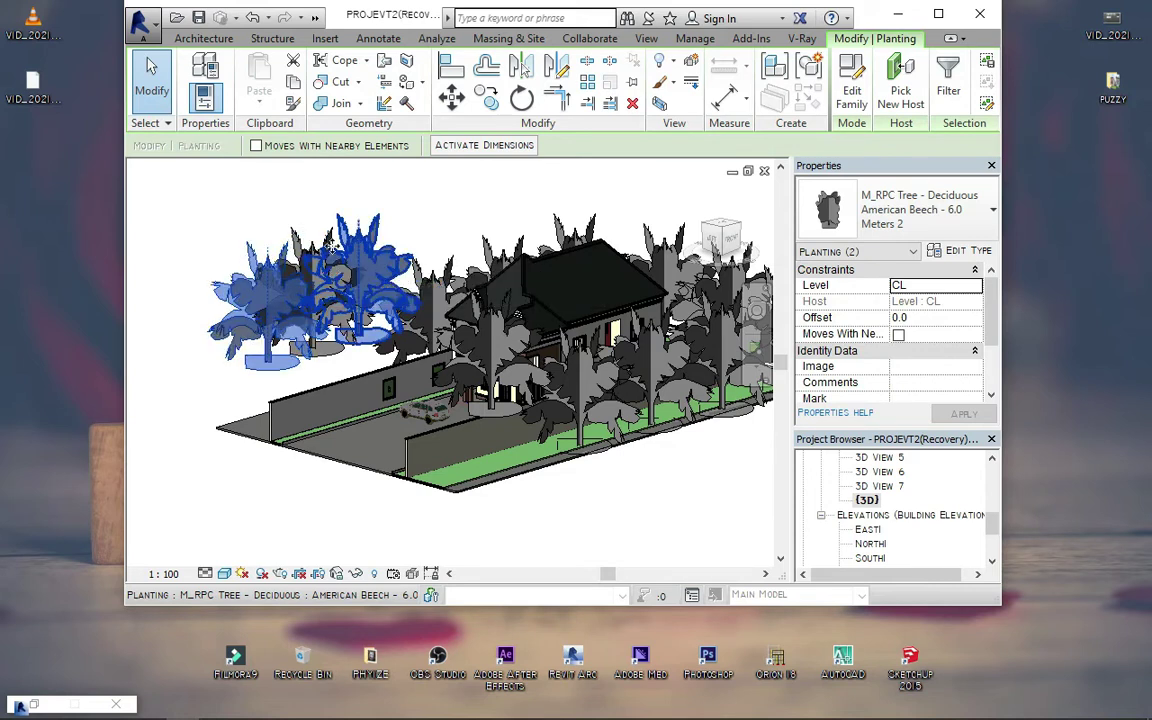
pyautogui.click(938, 285)
pyautogui.click(902, 300)
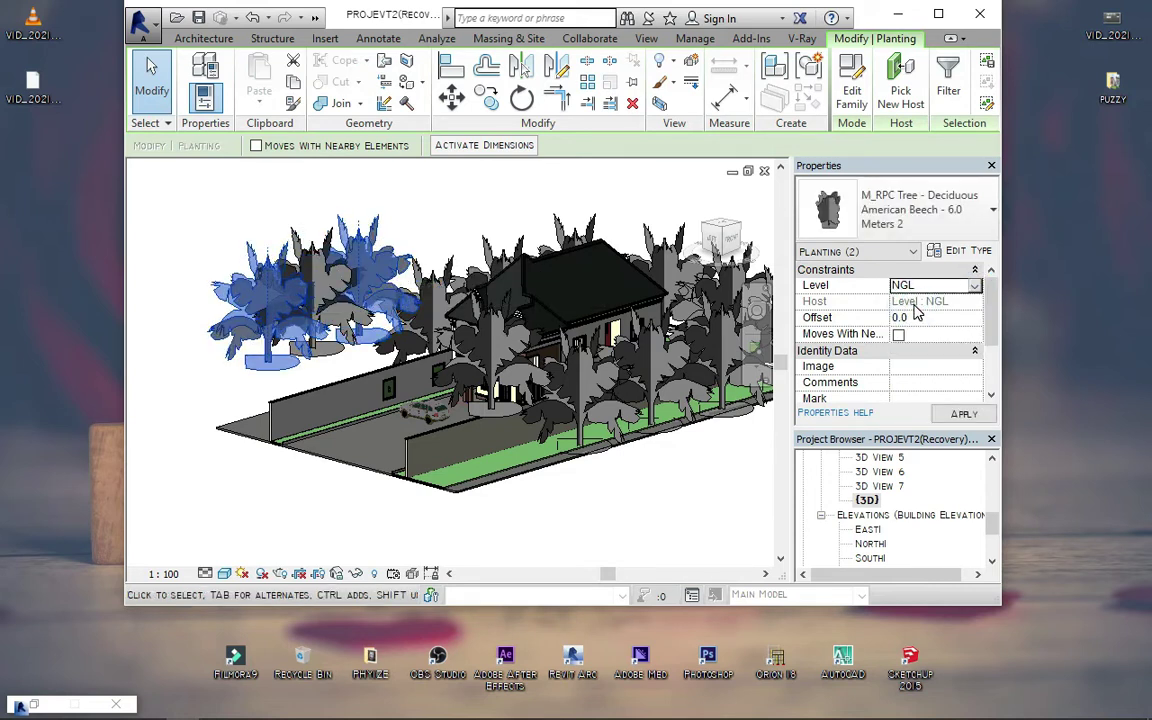
# Set another tree and the central front tree to level NGL, then deselect
pyautogui.click(335, 270)
pyautogui.click(960, 285)
pyautogui.click(955, 297)
pyautogui.click(490, 345)
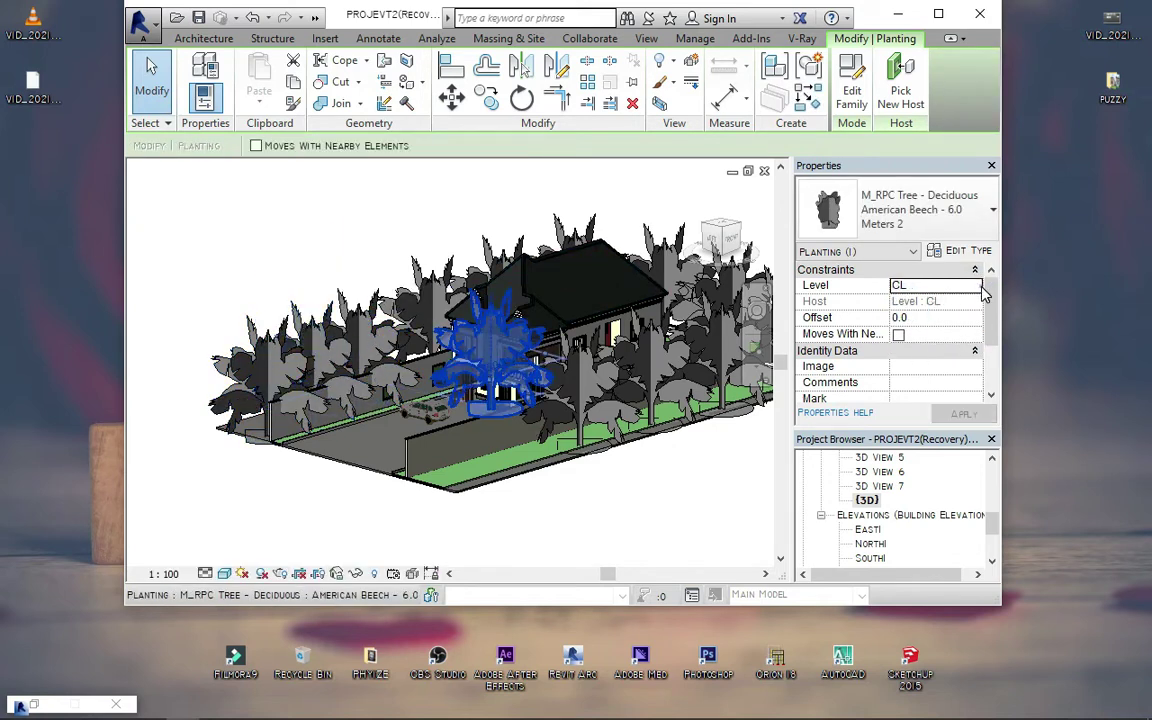
pyautogui.click(960, 285)
pyautogui.click(945, 298)
pyautogui.click(416, 224)
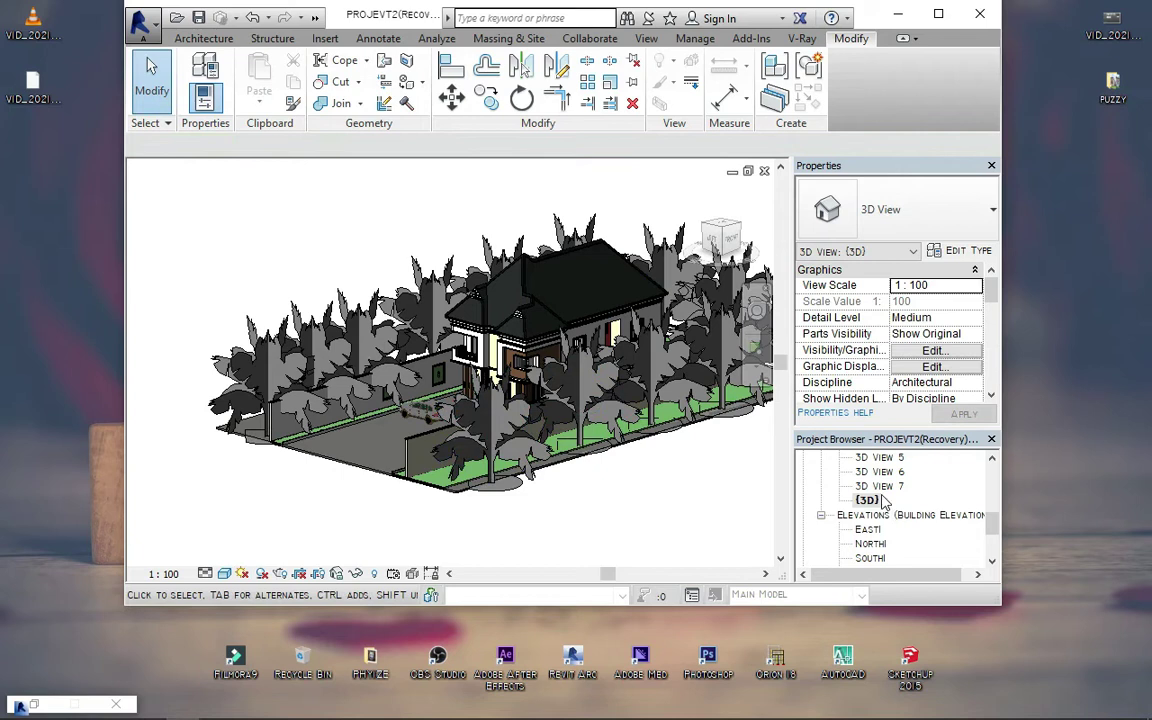
pyautogui.click(237, 75)
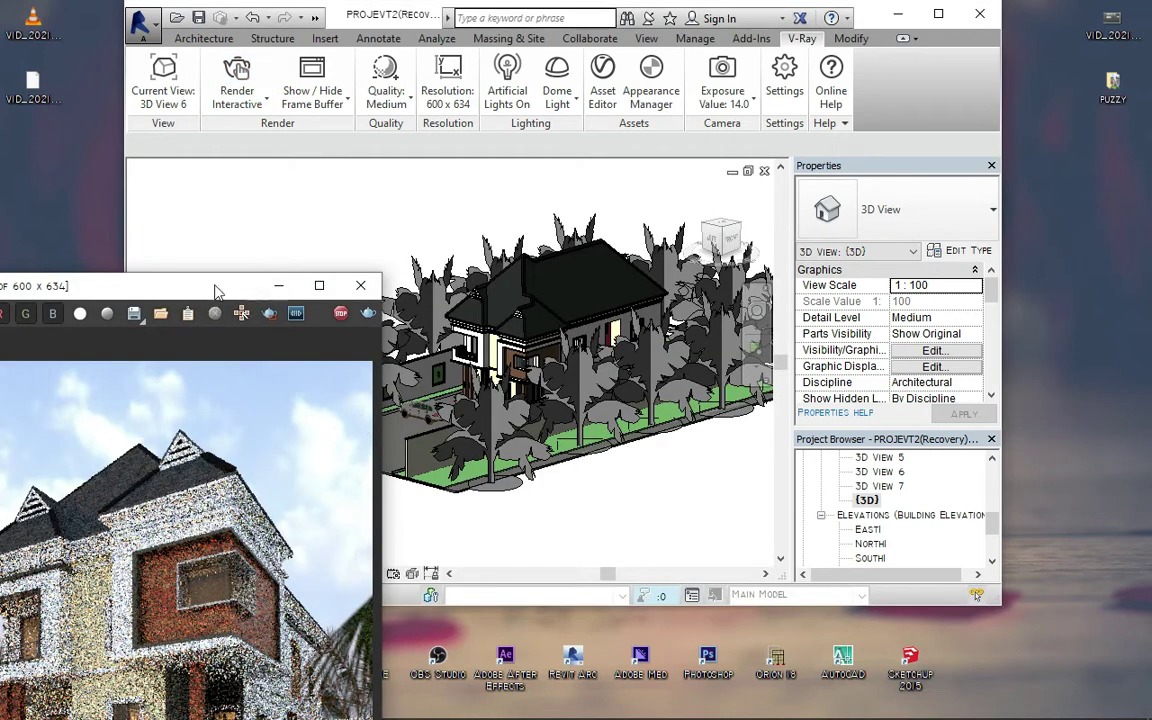
# Centre the frame buffer and zoom to inspect the fresh 600 x 634 render
pyautogui.moveTo(158, 280); pyautogui.dragTo(535, 112)
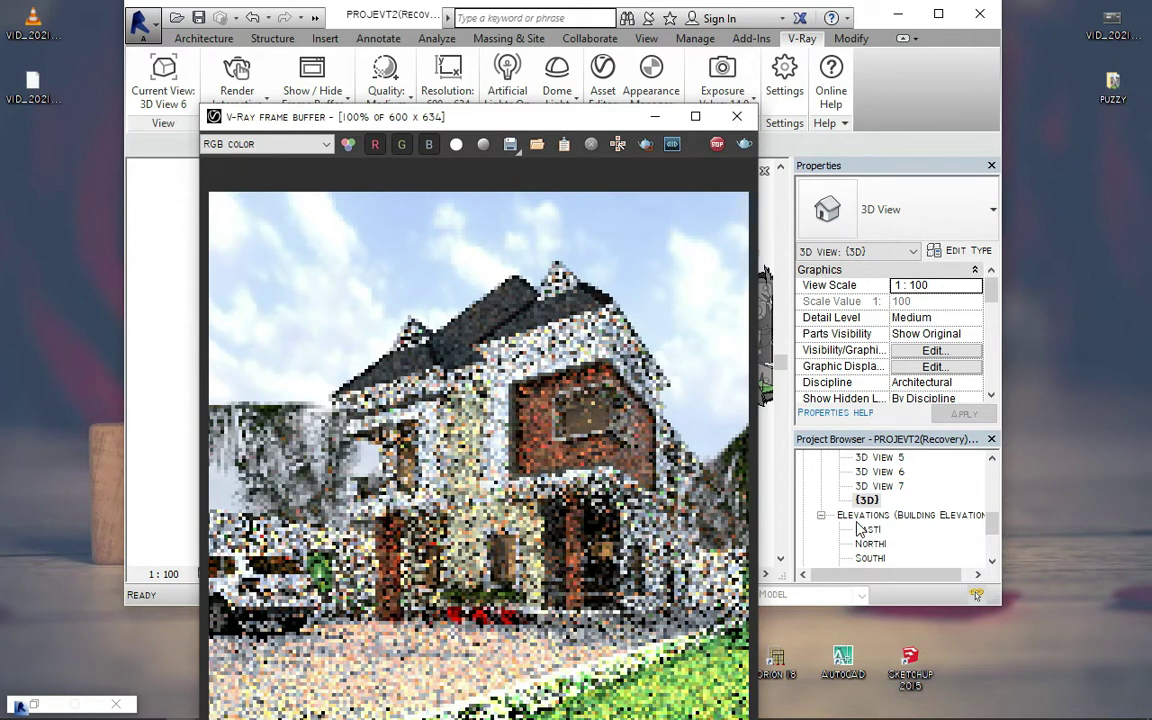
pyautogui.scroll(1, 632, 572)
pyautogui.scroll(-1, 491, 224)
pyautogui.moveTo(583, 116); pyautogui.dragTo(478, 248)
pyautogui.scroll(2, 104, 76)
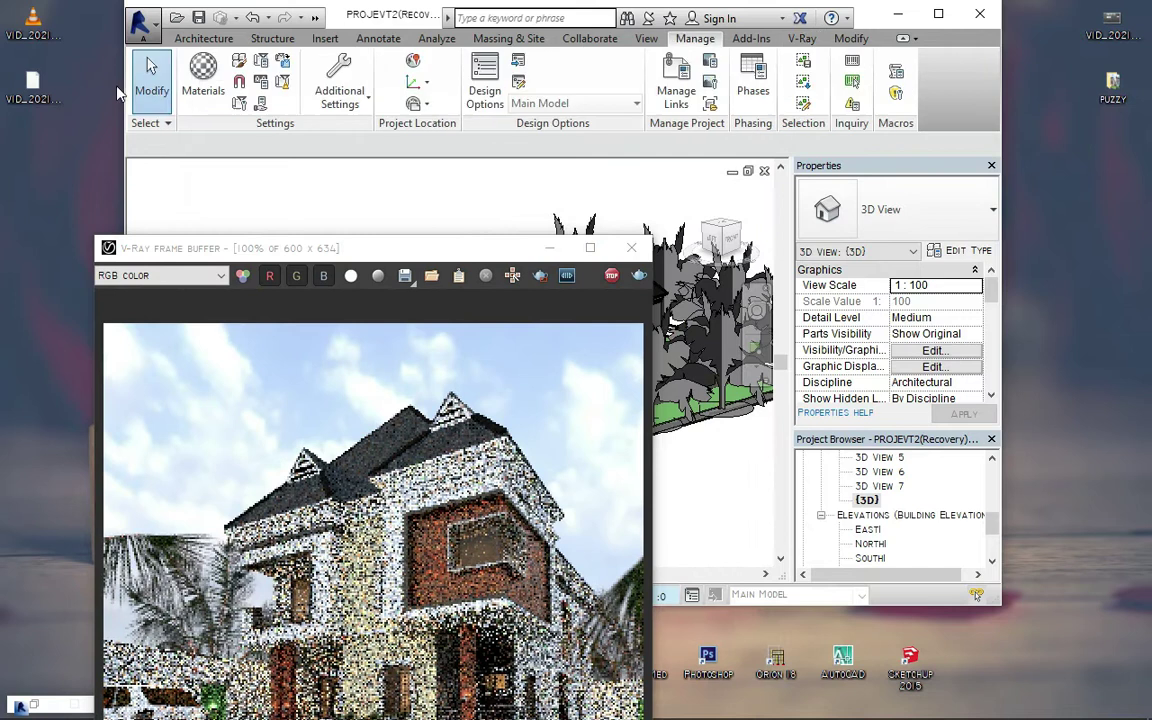
# Change GREEN's Wall Paint from dark olive to pale RGB 203 206 196, apply, and close
pyautogui.click(212, 85)
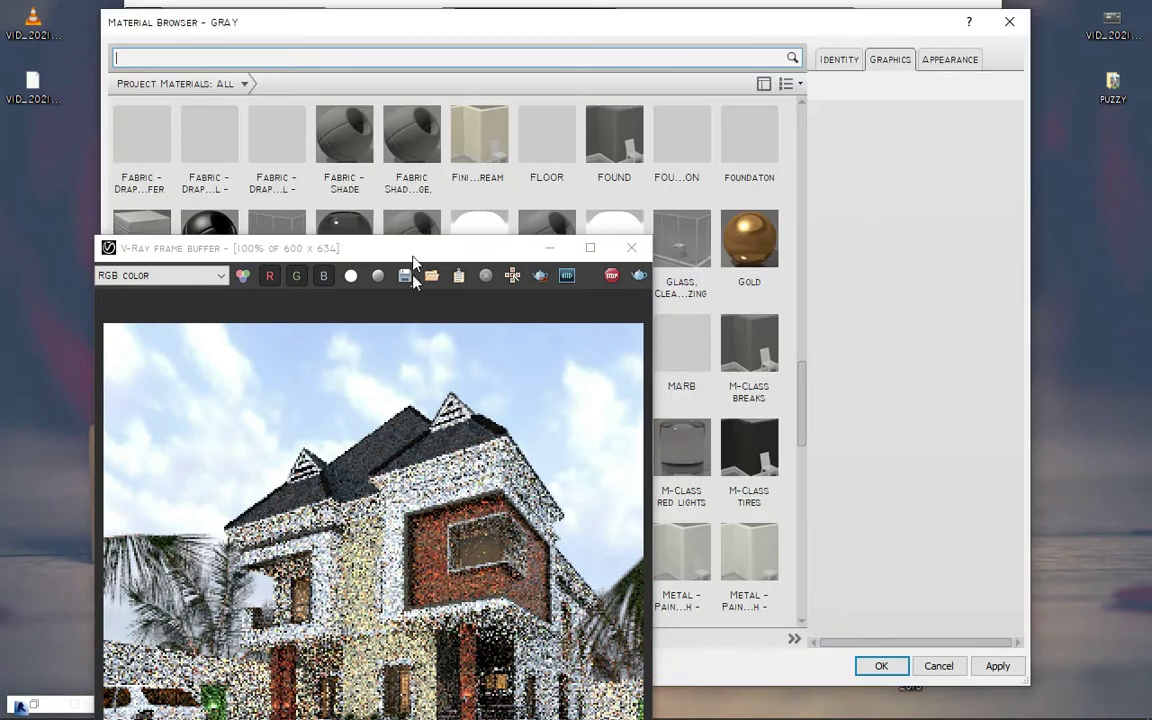
pyautogui.moveTo(371, 247); pyautogui.dragTo(288, 619)
pyautogui.click(277, 350)
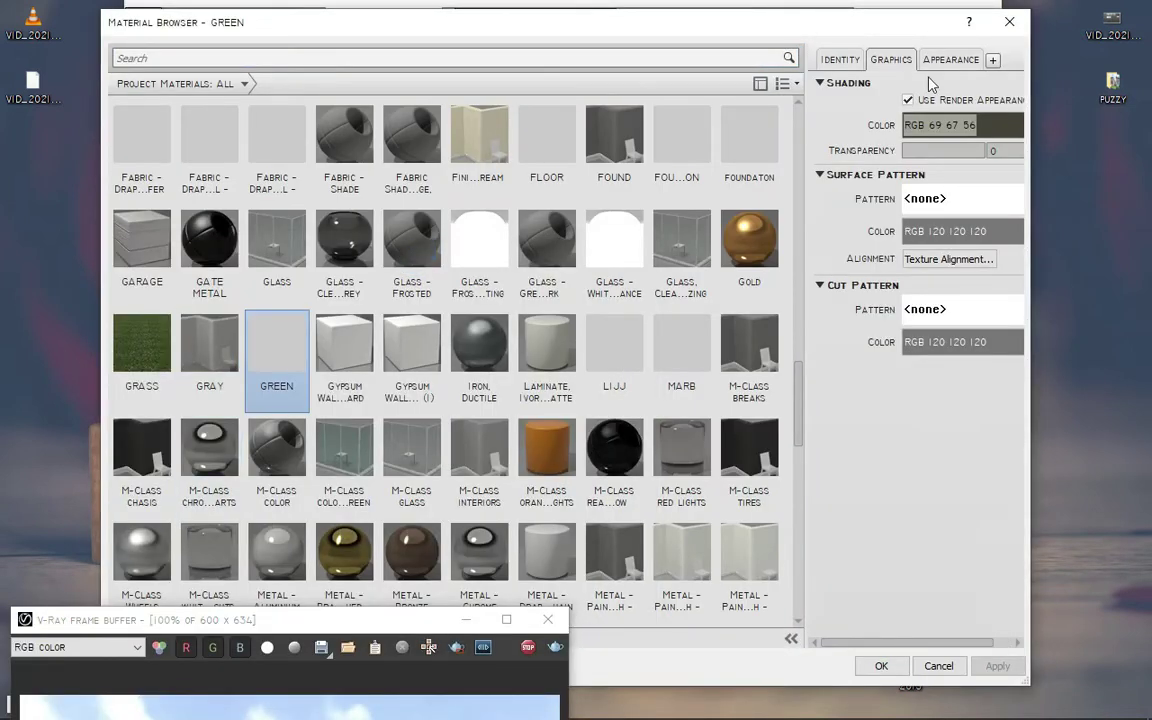
pyautogui.click(950, 60)
pyautogui.click(960, 252)
pyautogui.click(766, 265)
pyautogui.moveTo(768, 265); pyautogui.dragTo(768, 252)
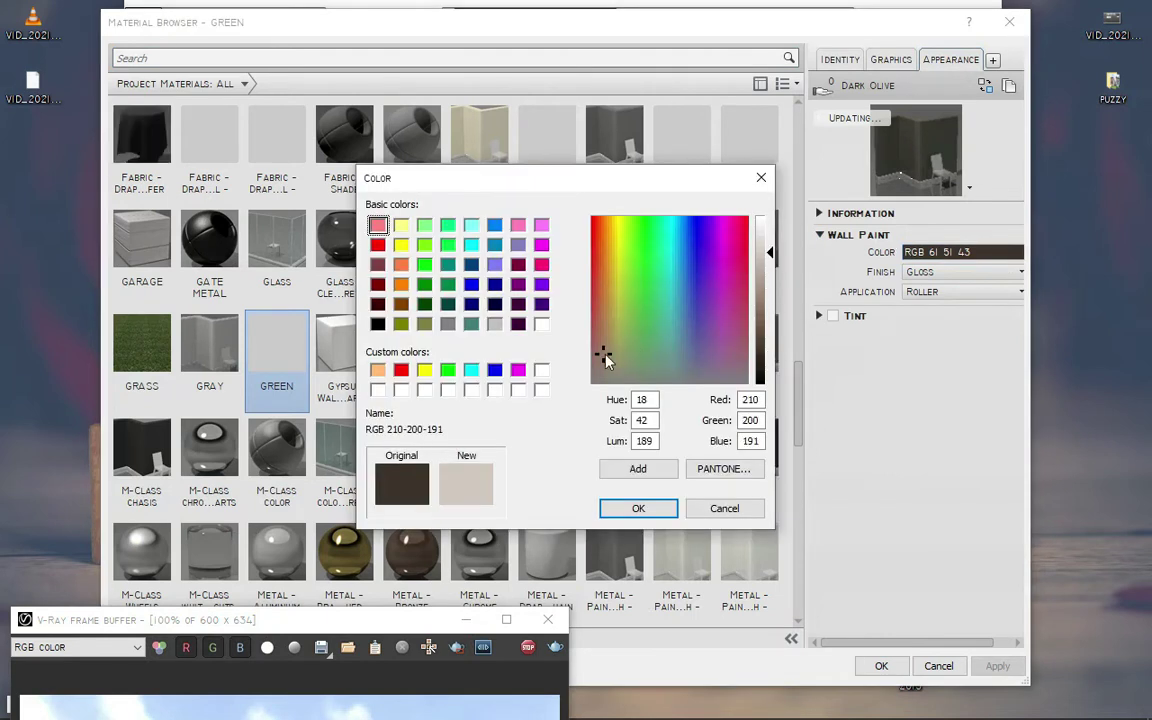
pyautogui.moveTo(613, 366); pyautogui.dragTo(629, 373)
pyautogui.click(638, 508)
pyautogui.click(983, 668)
pyautogui.moveTo(344, 620); pyautogui.dragTo(507, 125)
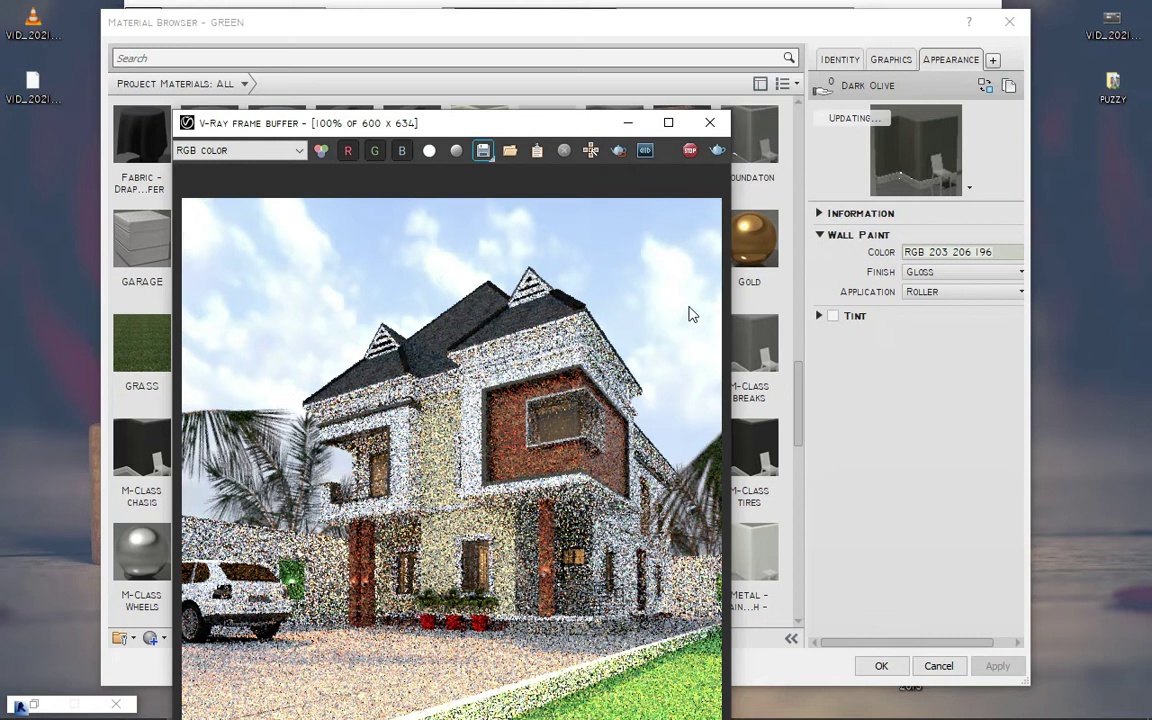
pyautogui.click(879, 666)
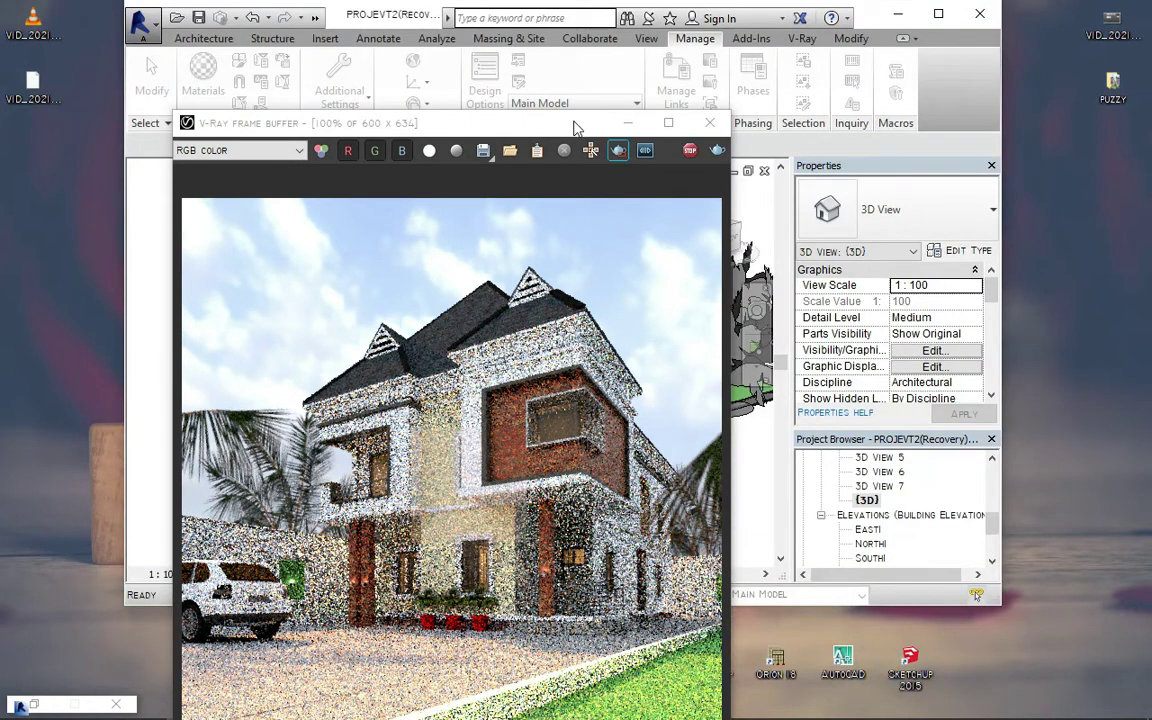
pyautogui.moveTo(575, 123); pyautogui.dragTo(321, 484)
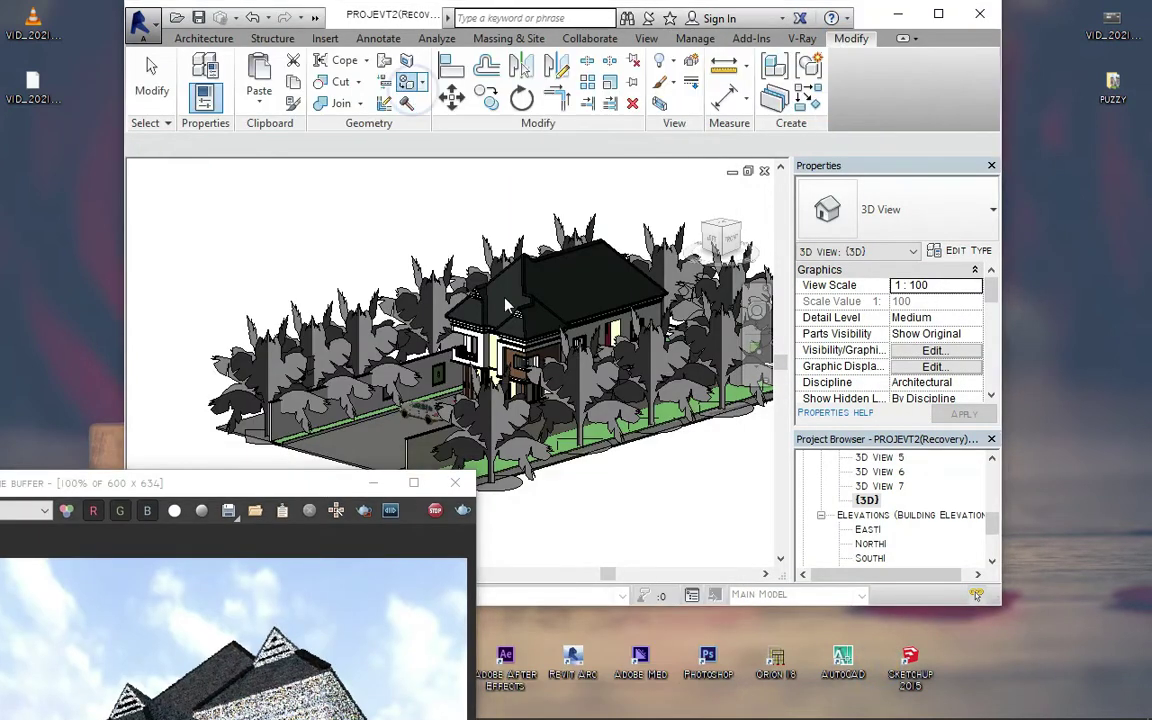
pyautogui.click(384, 81)
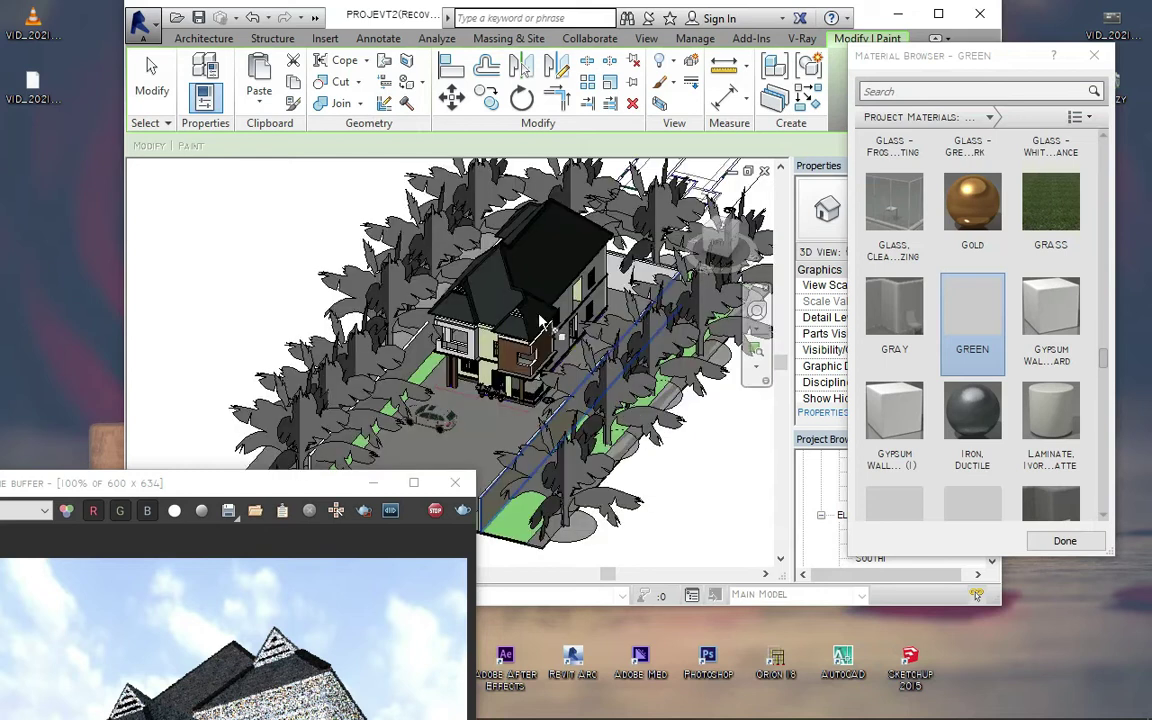
pyautogui.scroll(5, 500, 340)
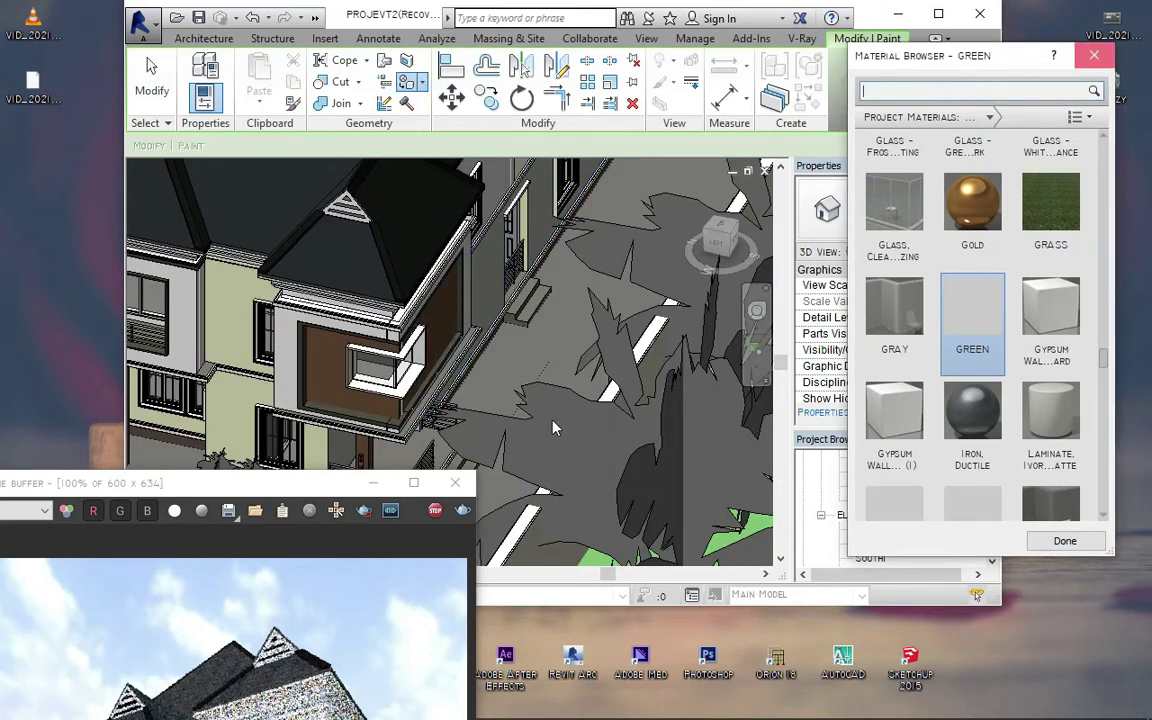
pyautogui.press('Escape')
pyautogui.moveTo(321, 484); pyautogui.dragTo(559, 120)
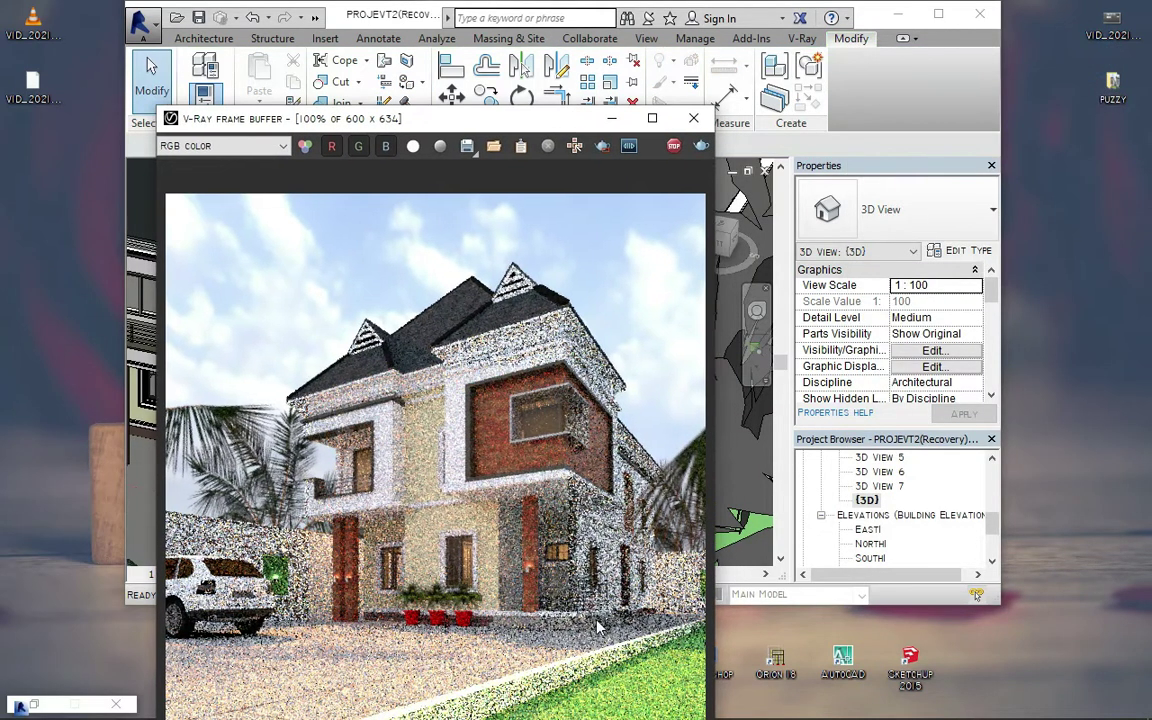
# Stop the interactive render and launch a V-Ray production render instead
pyautogui.click(693, 118)
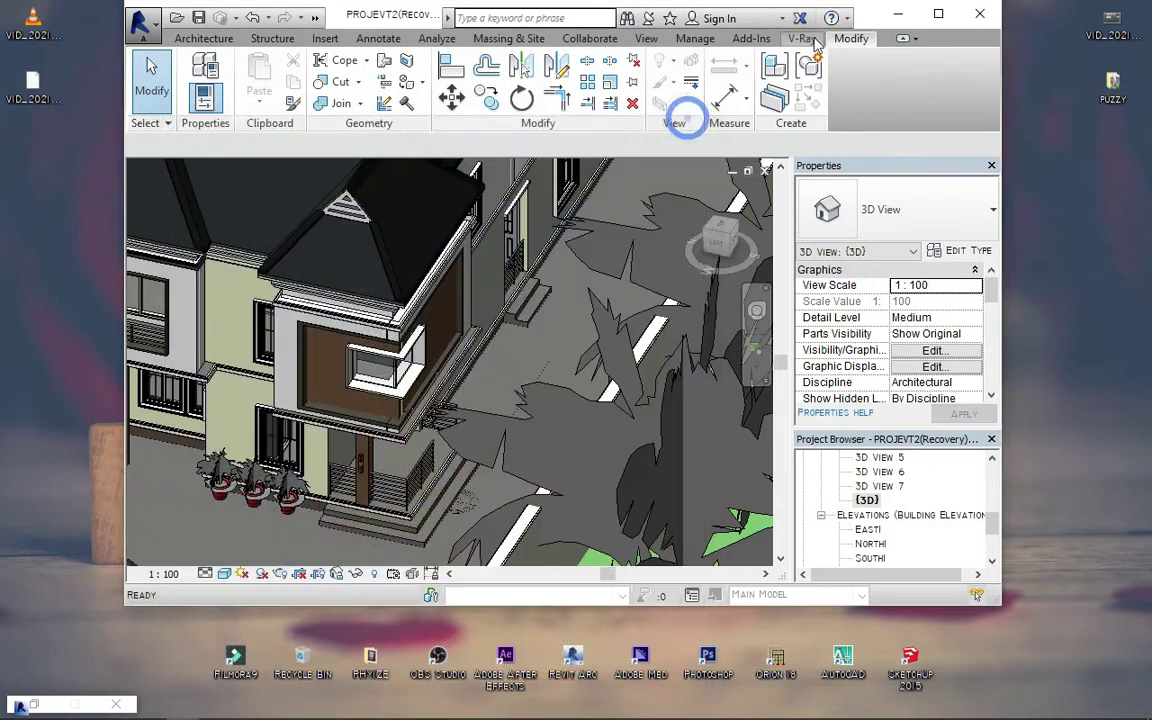
pyautogui.click(802, 38)
pyautogui.click(237, 100)
pyautogui.click(245, 162)
pyautogui.click(266, 103)
pyautogui.click(263, 128)
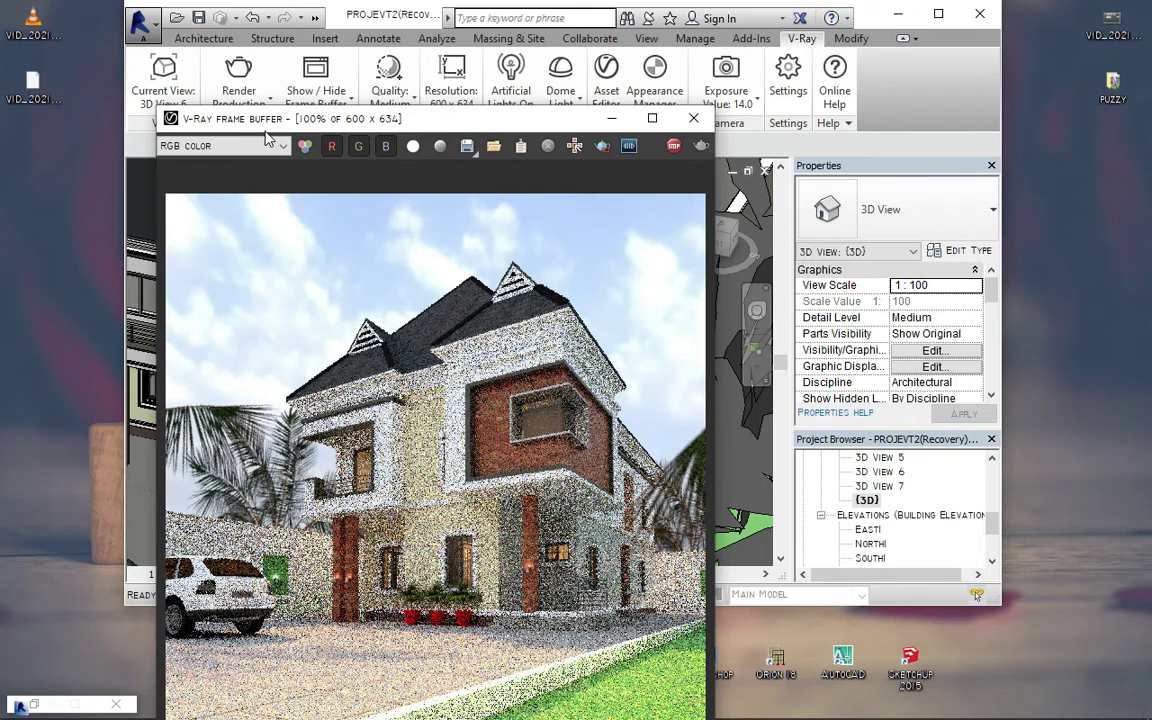
# Drag the V-Ray Frame Buffer aside while the production render of the house finishes
pyautogui.moveTo(489, 121); pyautogui.dragTo(546, 46)
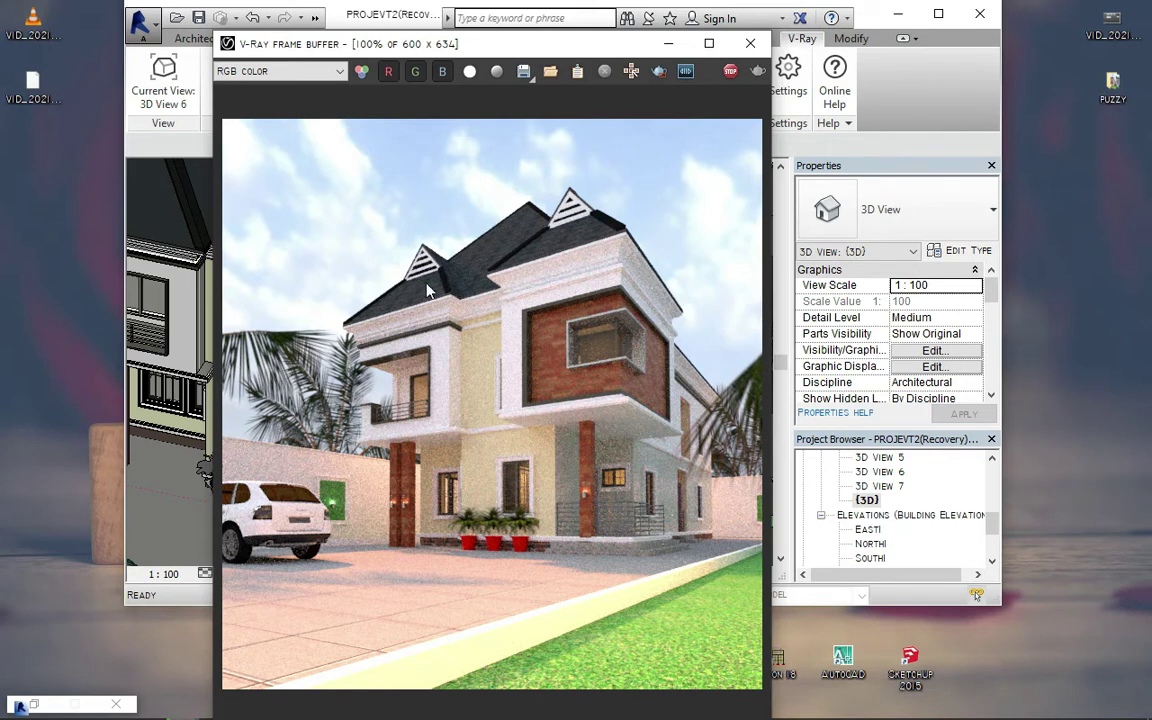
# Zoom in and out on the house render and nudge the frame buffer into place
pyautogui.scroll(2, 429, 286)
pyautogui.scroll(1, 428, 288)
pyautogui.scroll(-1, 429, 286)
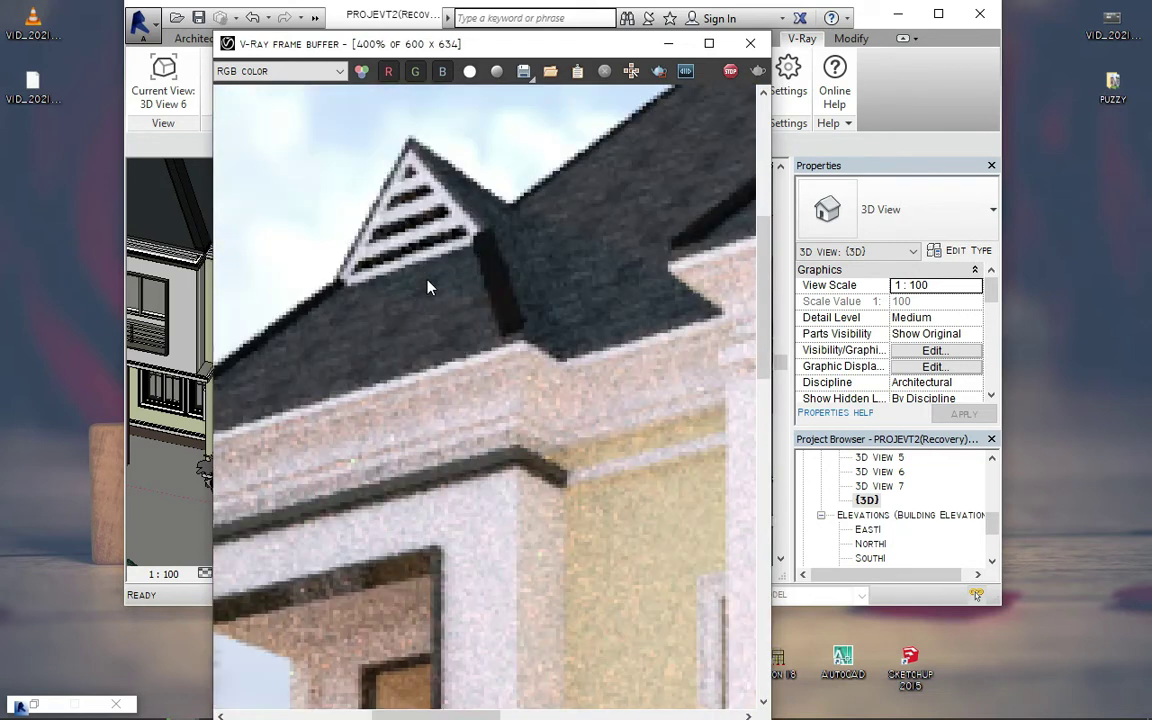
pyautogui.scroll(-1, 429, 286)
pyautogui.scroll(-1, 581, 239)
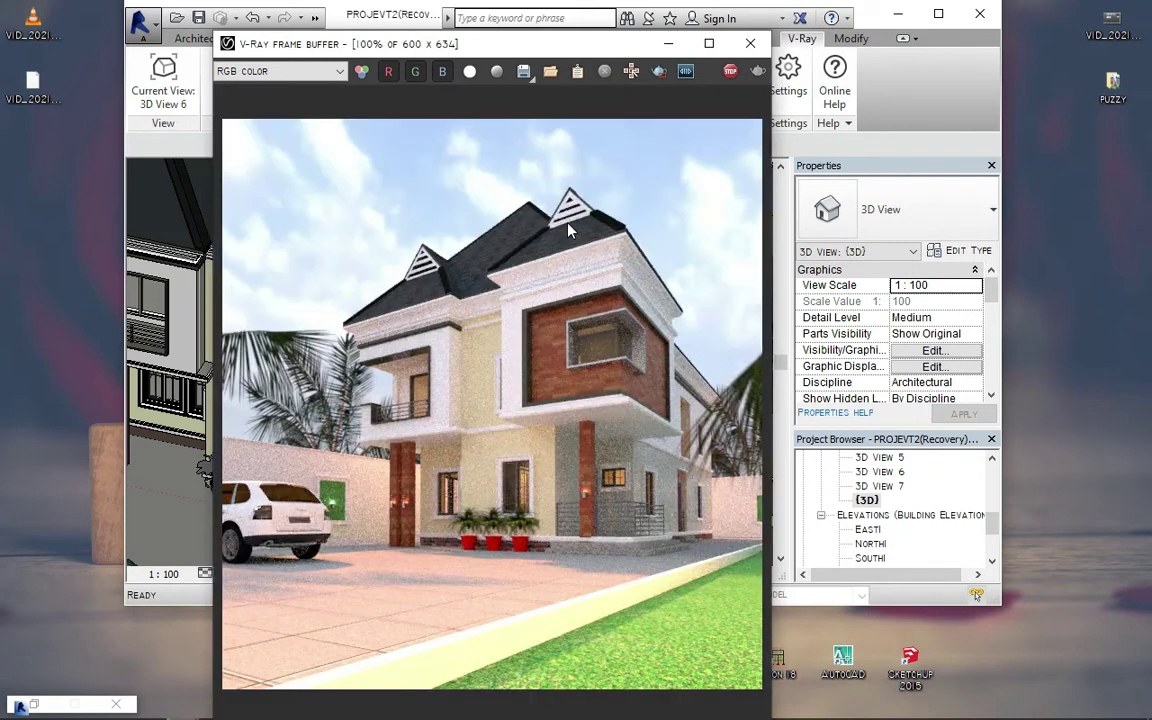
pyautogui.scroll(1, 408, 432)
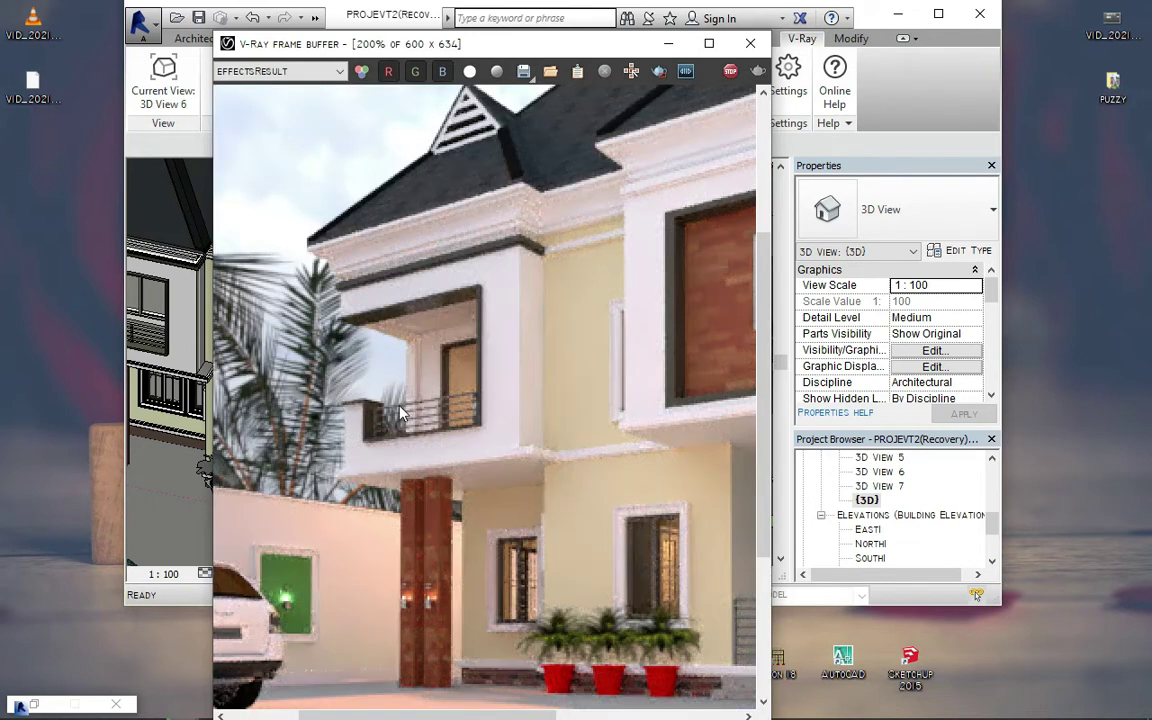
pyautogui.scroll(-1, 408, 413)
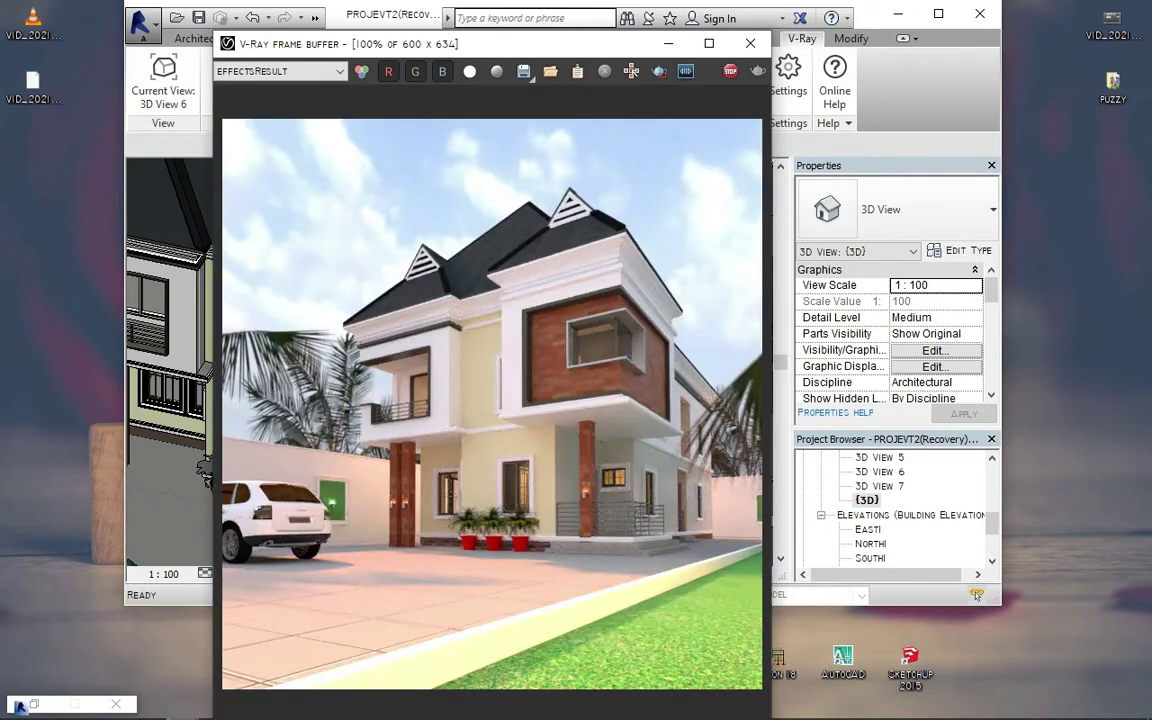
pyautogui.moveTo(526, 47); pyautogui.dragTo(533, 32)
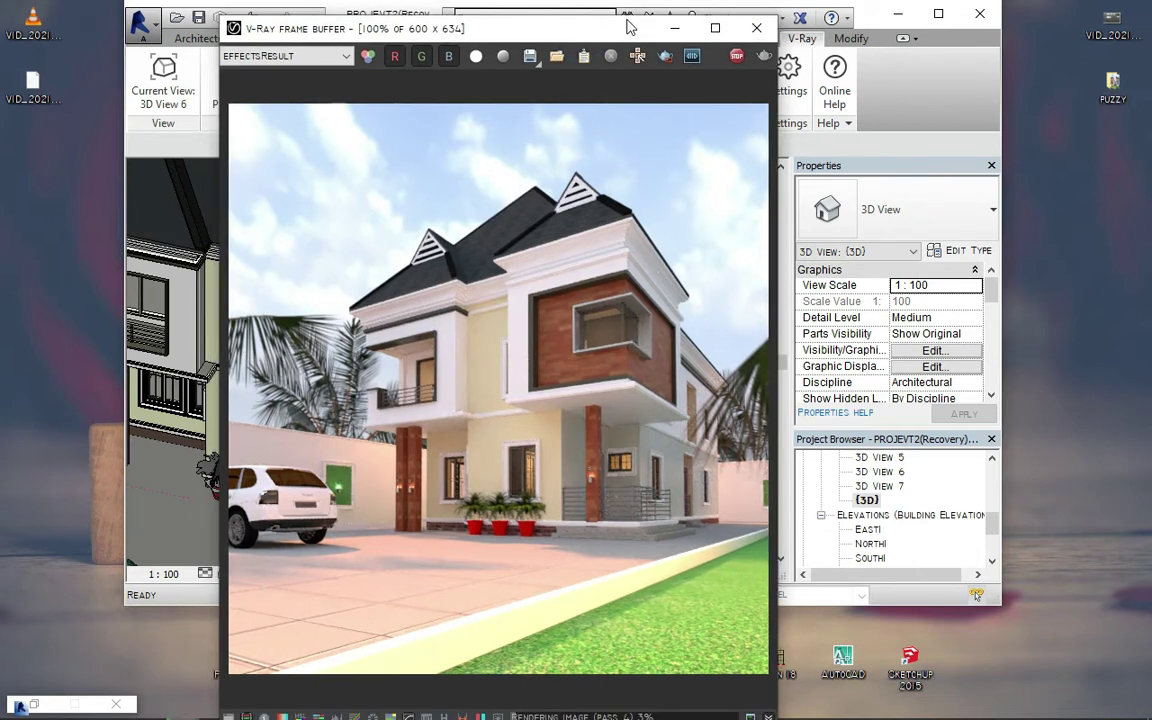
pyautogui.moveTo(626, 41); pyautogui.dragTo(630, 31)
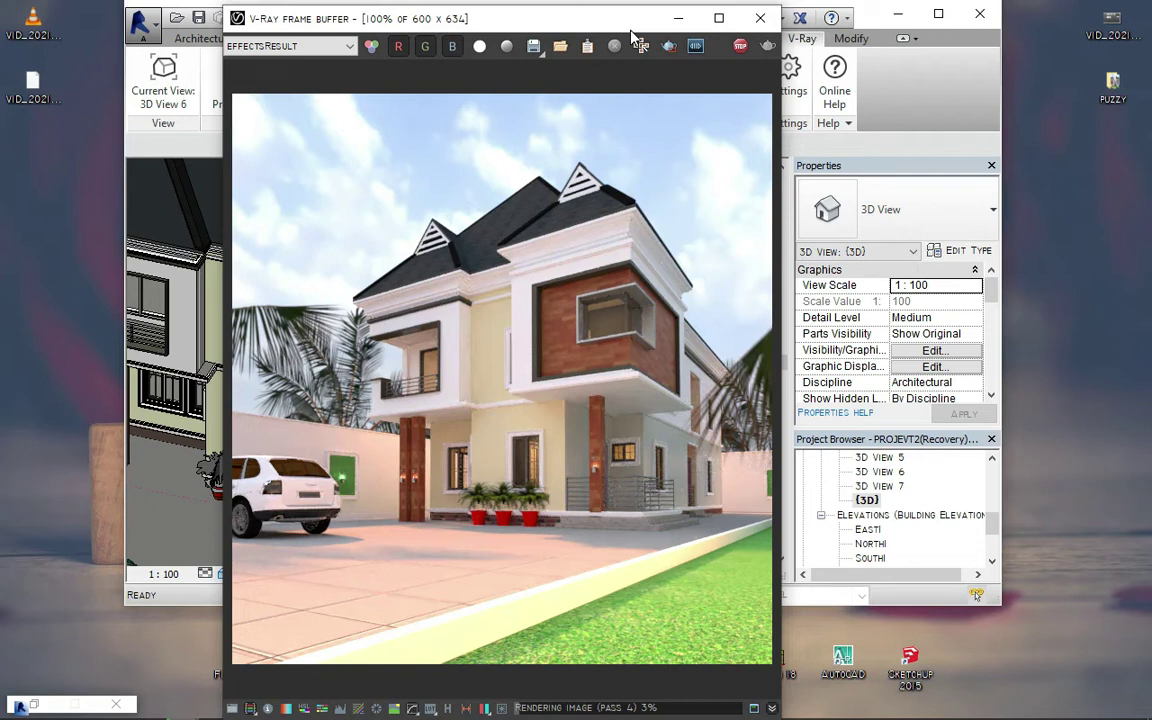
pyautogui.scroll(3, 457, 445)
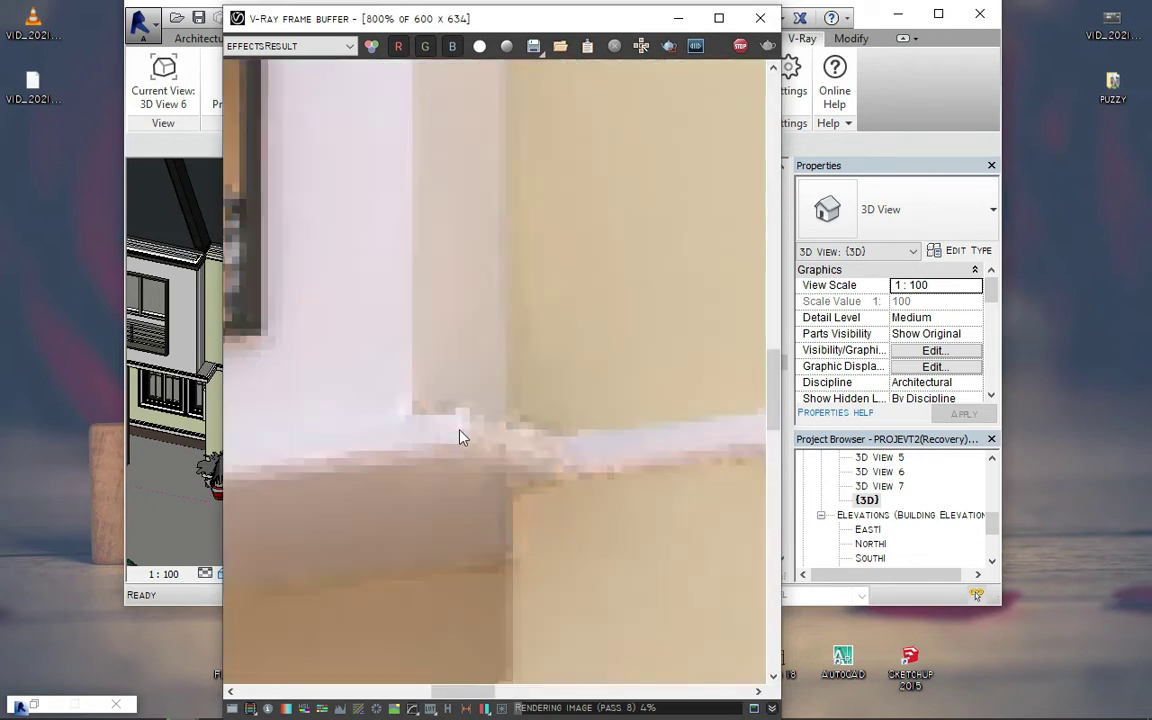
pyautogui.scroll(-1, 458, 440)
pyautogui.scroll(-1, 460, 437)
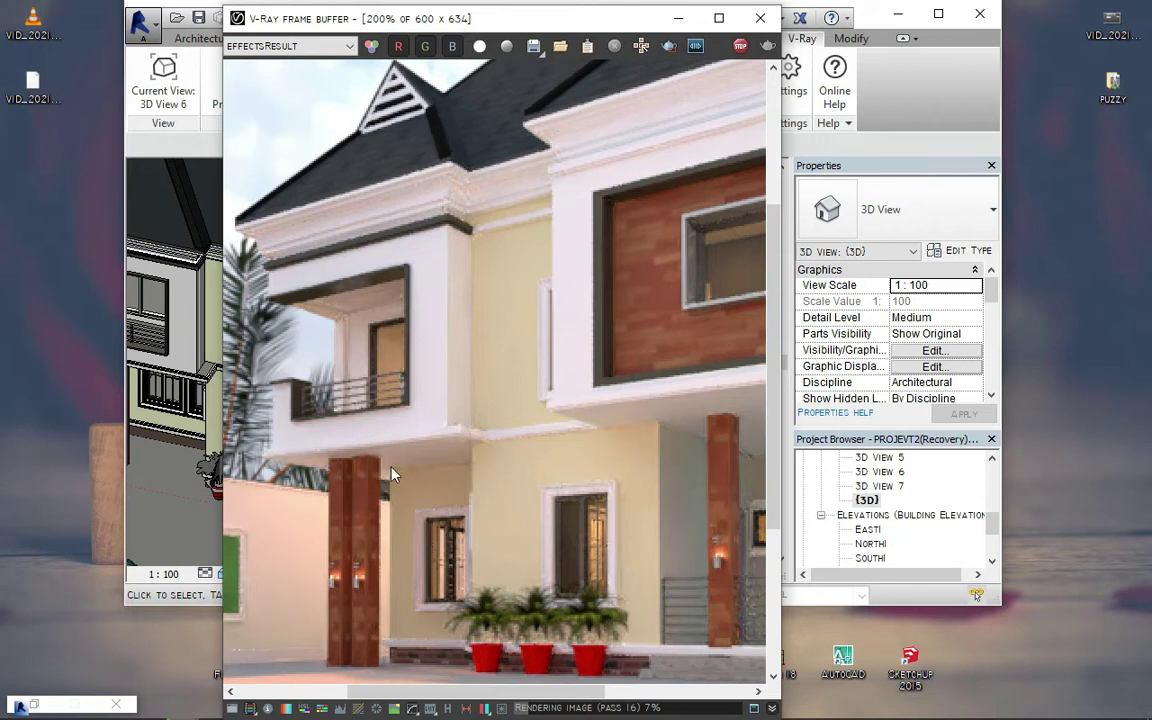
pyautogui.scroll(-1, 427, 457)
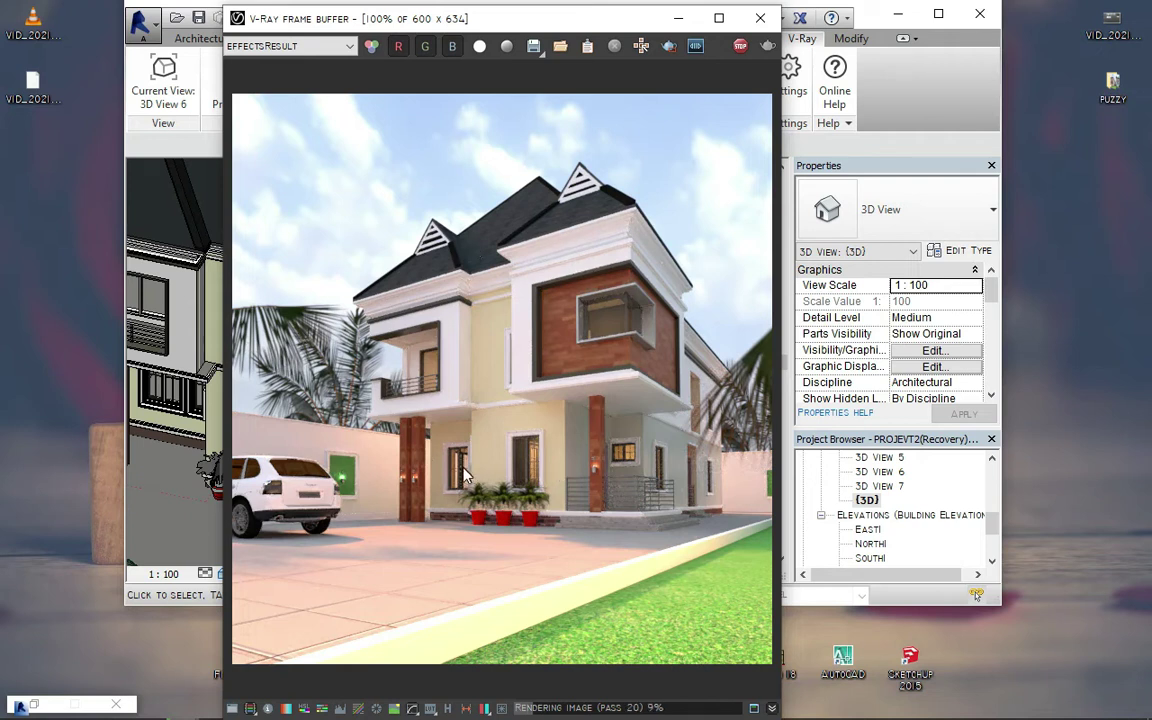
# Zoom into the progressive render's details, then fit the whole house back in view
pyautogui.scroll(1, 470, 470)
pyautogui.scroll(1, 460, 450)
pyautogui.scroll(1, 463, 433)
pyautogui.scroll(-1, 463, 433)
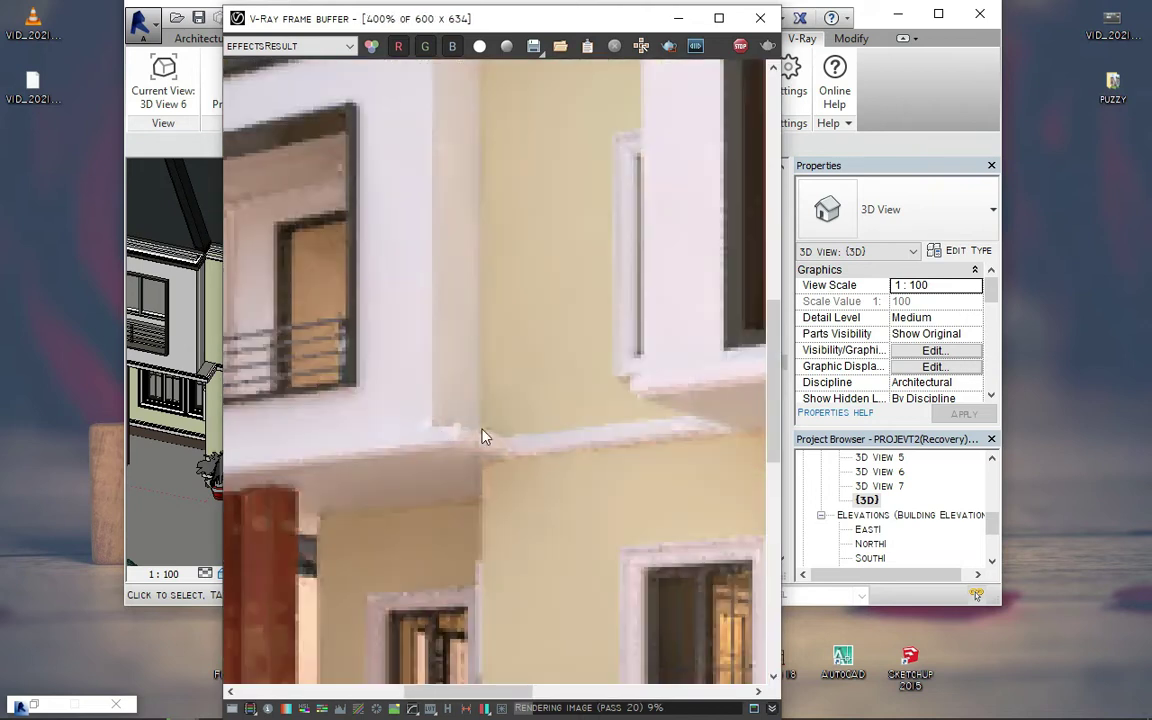
pyautogui.scroll(-1, 483, 432)
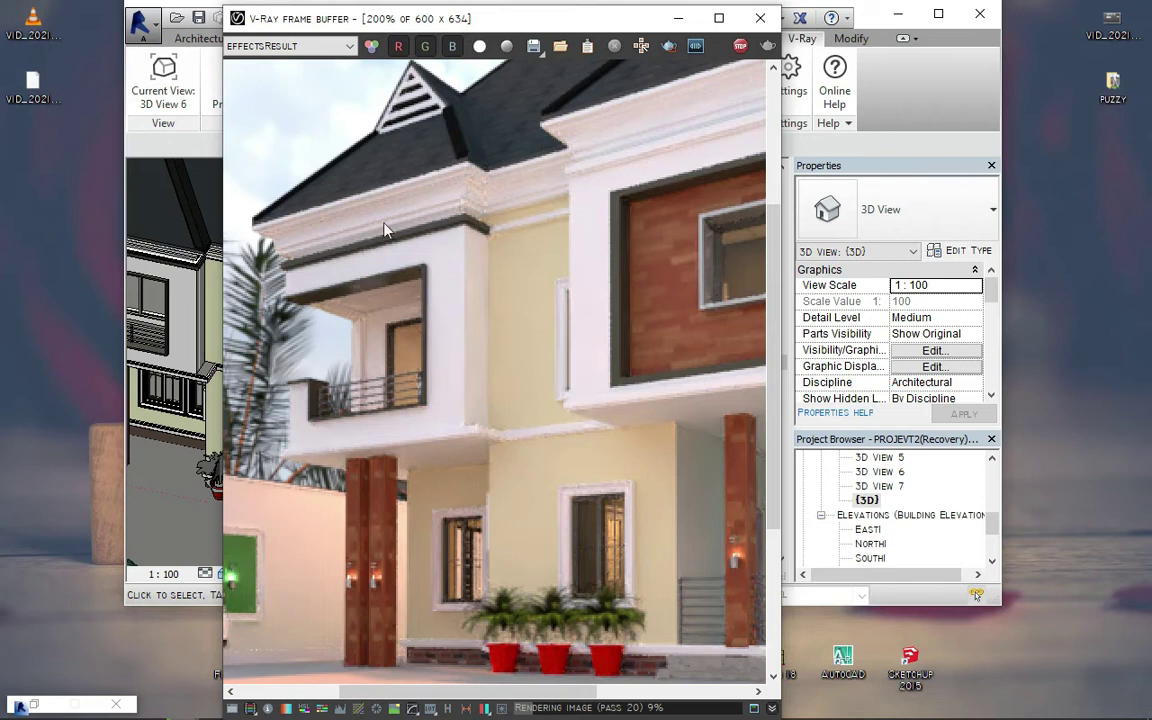
pyautogui.doubleClick(420, 247)
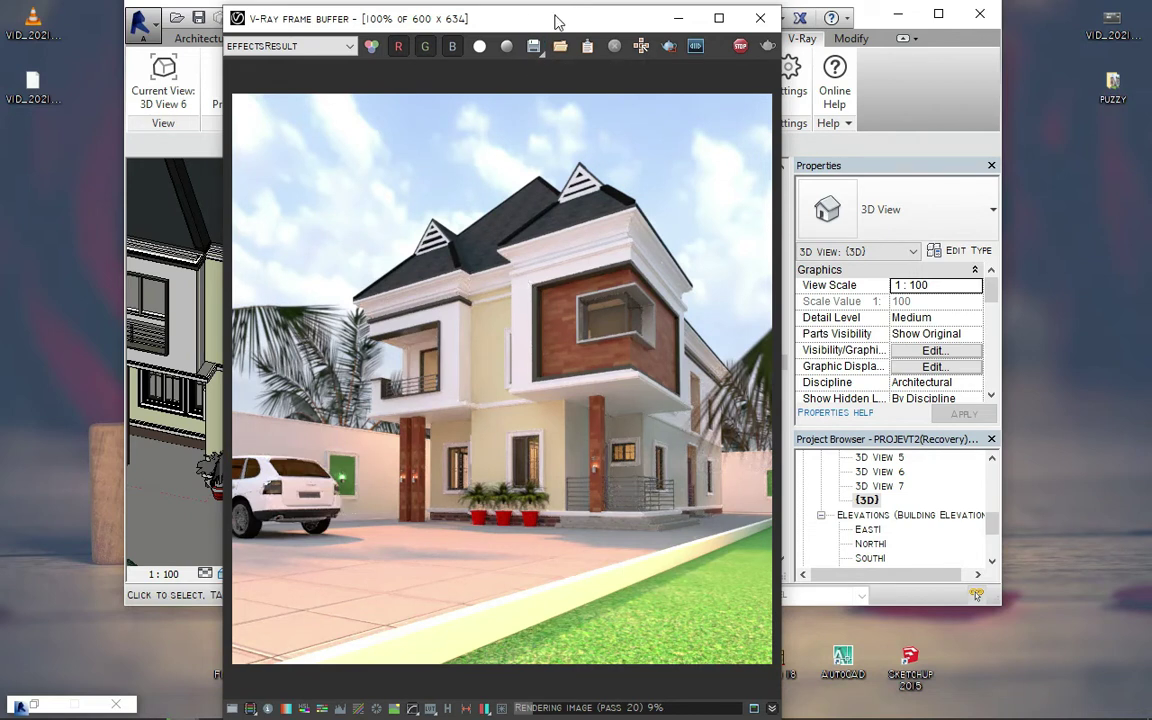
# Shift the frame buffer slightly right, recheck the pass-24 render, and minimize it
pyautogui.moveTo(549, 20); pyautogui.dragTo(563, 22)
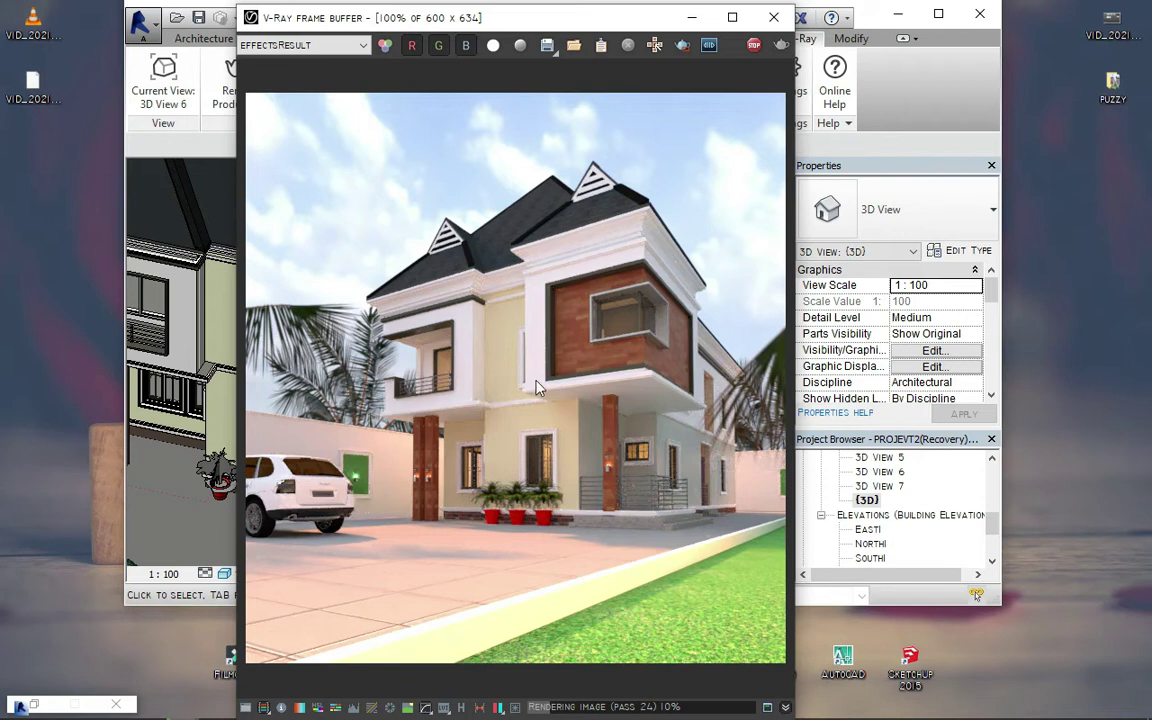
pyautogui.scroll(2, 480, 397)
pyautogui.scroll(-1, 483, 378)
pyautogui.scroll(-1, 473, 380)
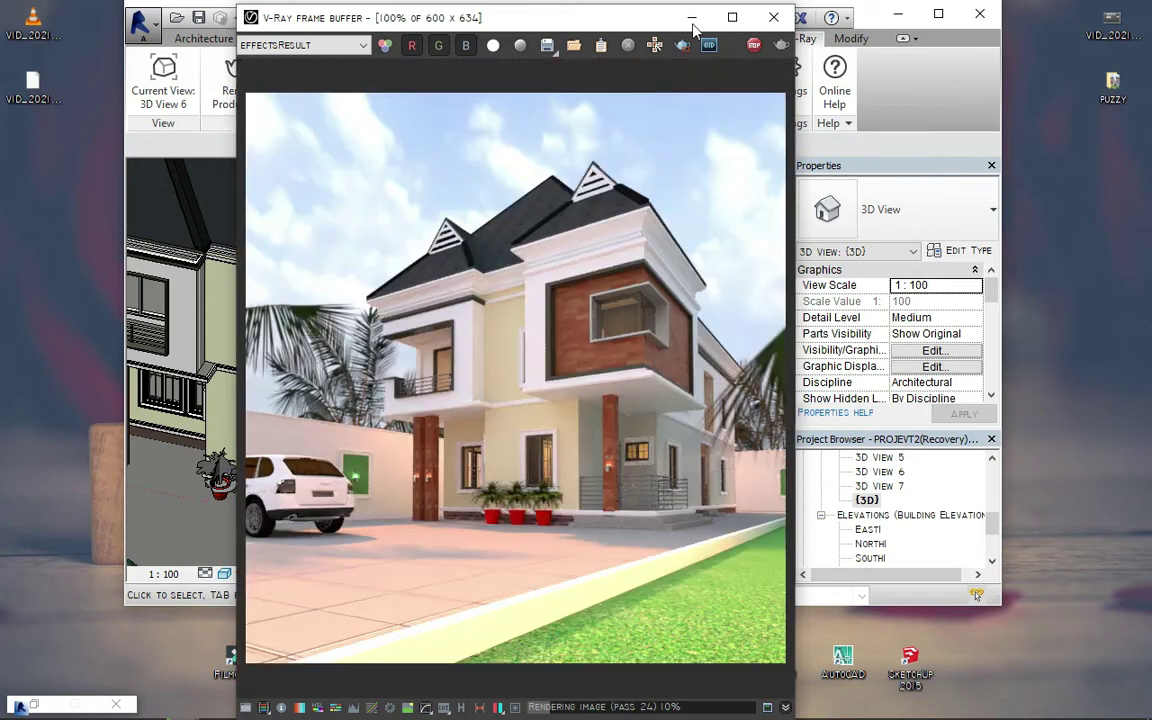
pyautogui.click(691, 17)
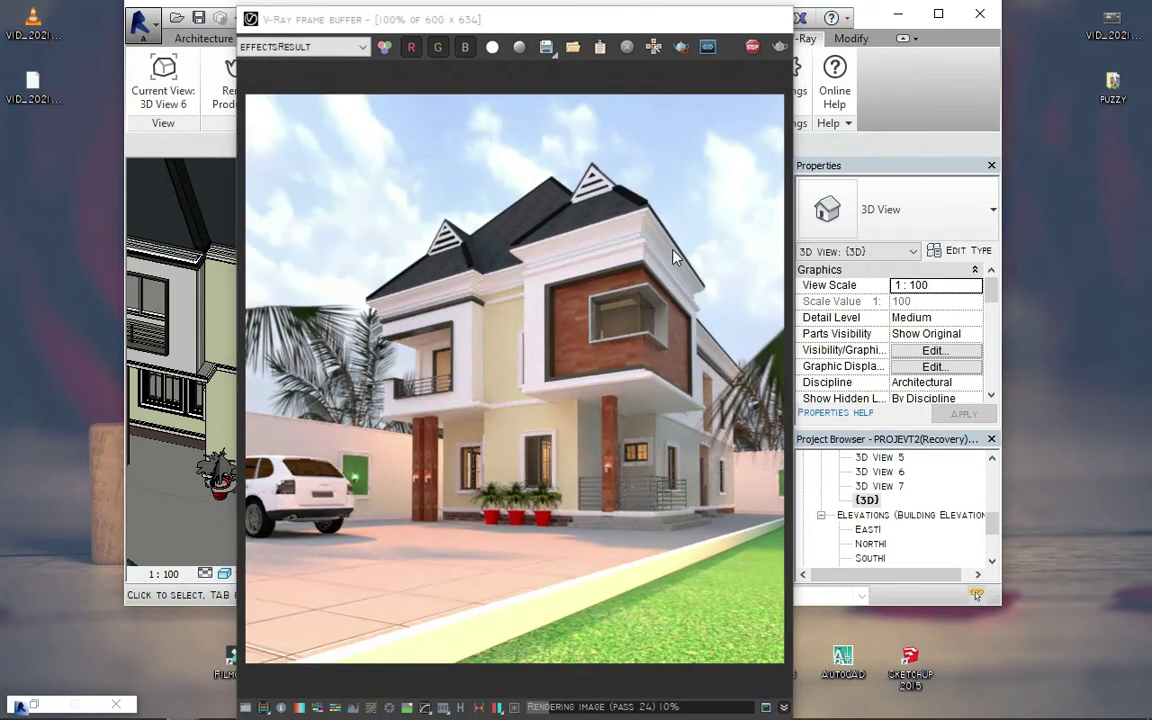
# Orbit, pan and zoom-extents (ZF) the 3D view to survey the house site
pyautogui.moveTo(478, 447)
pyautogui.keyDown('shift'); pyautogui.mouseDown(button='middle')
pyautogui.moveTo(380, 430)
pyautogui.moveTo(394, 468)
pyautogui.mouseUp(button='middle'); pyautogui.keyUp('shift')
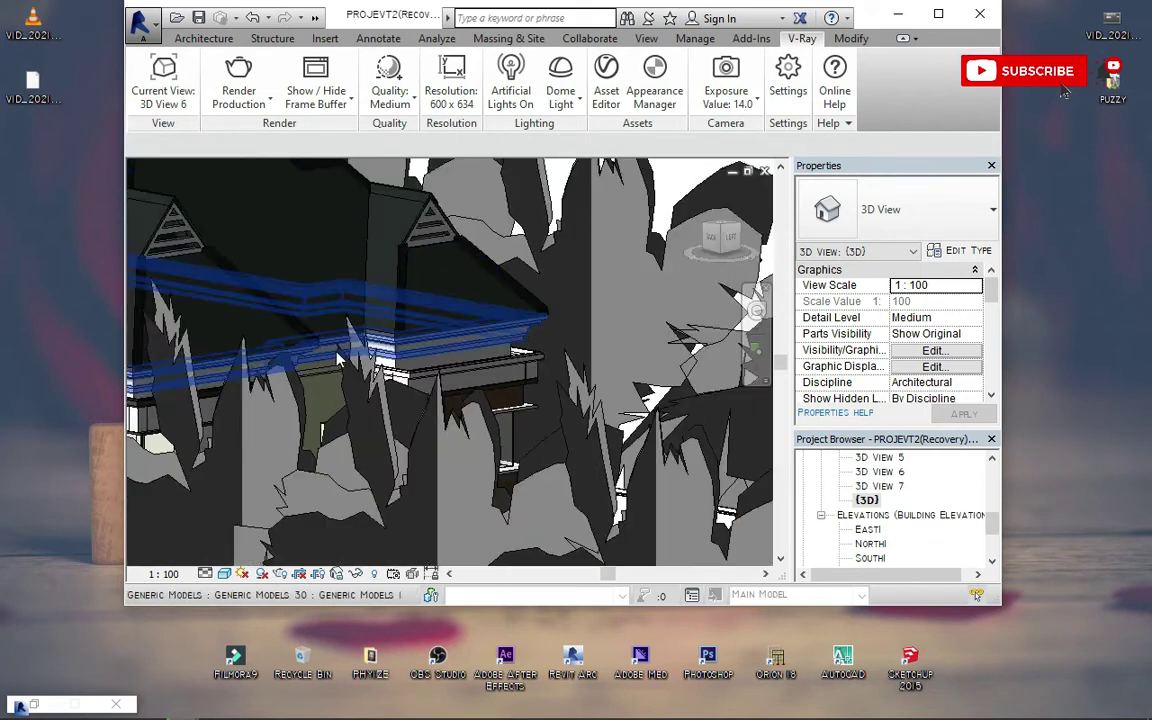
pyautogui.moveTo(394, 468)
pyautogui.keyDown('shift'); pyautogui.mouseDown(button='middle')
pyautogui.moveTo(441, 447)
pyautogui.moveTo(450, 257)
pyautogui.mouseUp(button='middle'); pyautogui.keyUp('shift')
pyautogui.scroll(3, 441, 447)
pyautogui.scroll(-3, 441, 447)
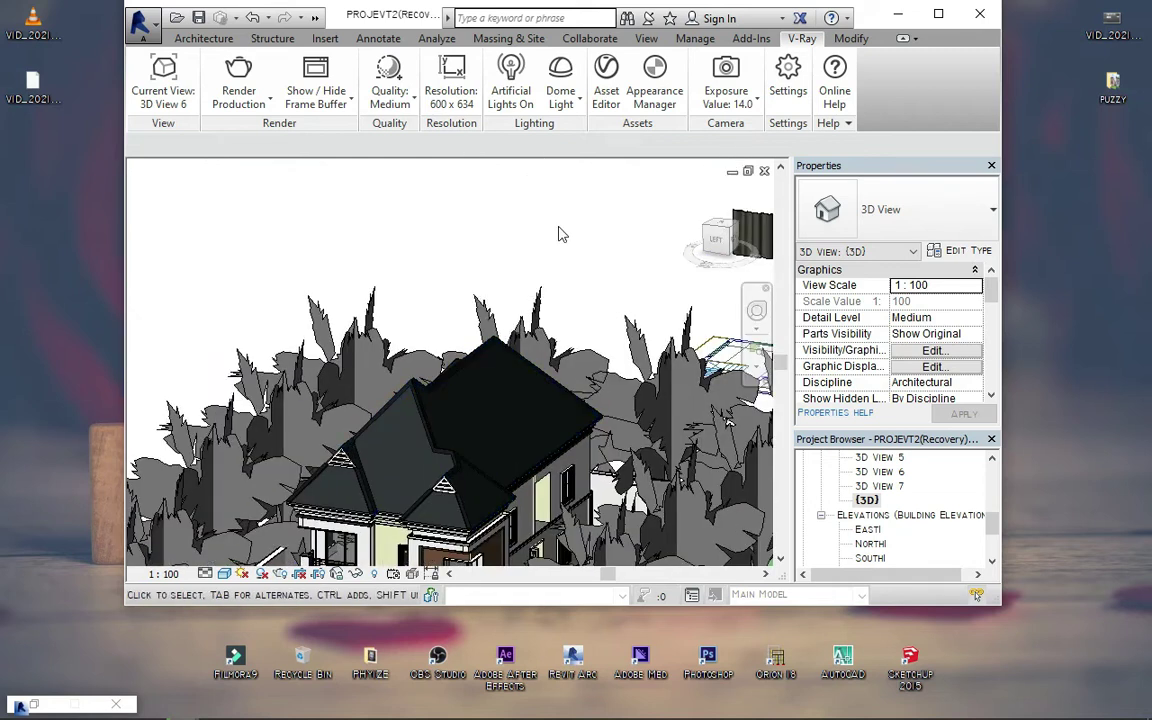
pyautogui.press('z')
pyautogui.press('f')
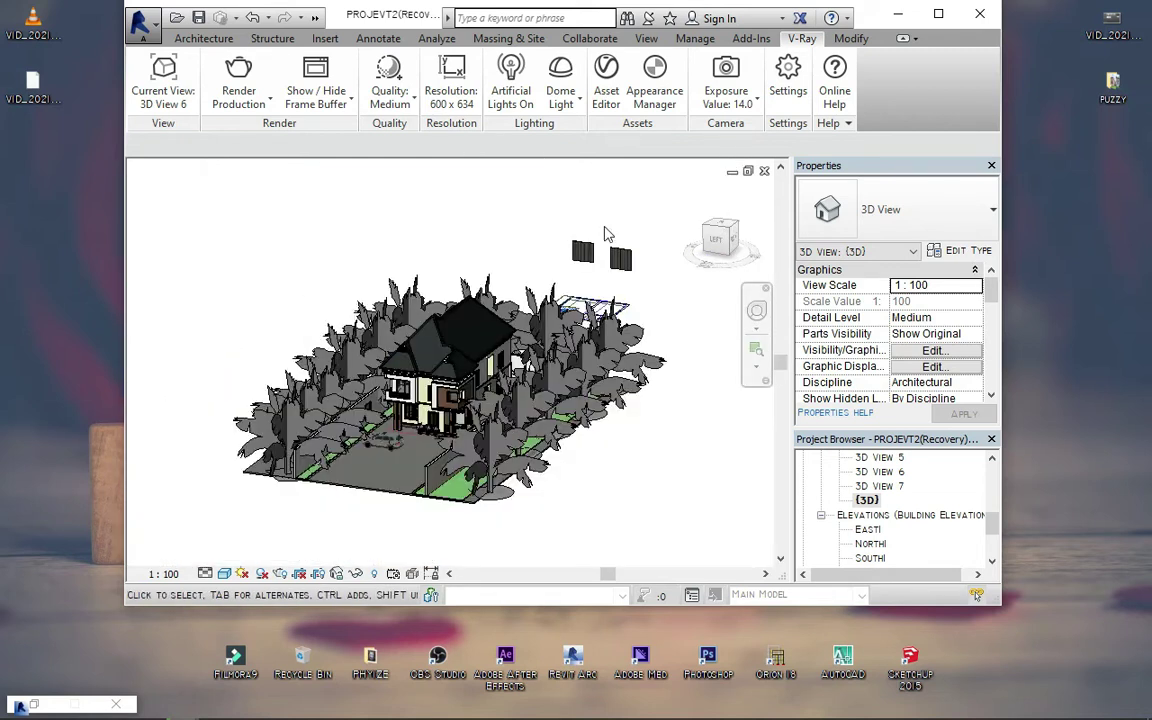
pyautogui.keyDown('shift'); pyautogui.moveTo(605, 233); pyautogui.dragTo(600, 250, button='middle'); pyautogui.keyUp('shift')
pyautogui.scroll(3, 600, 250)
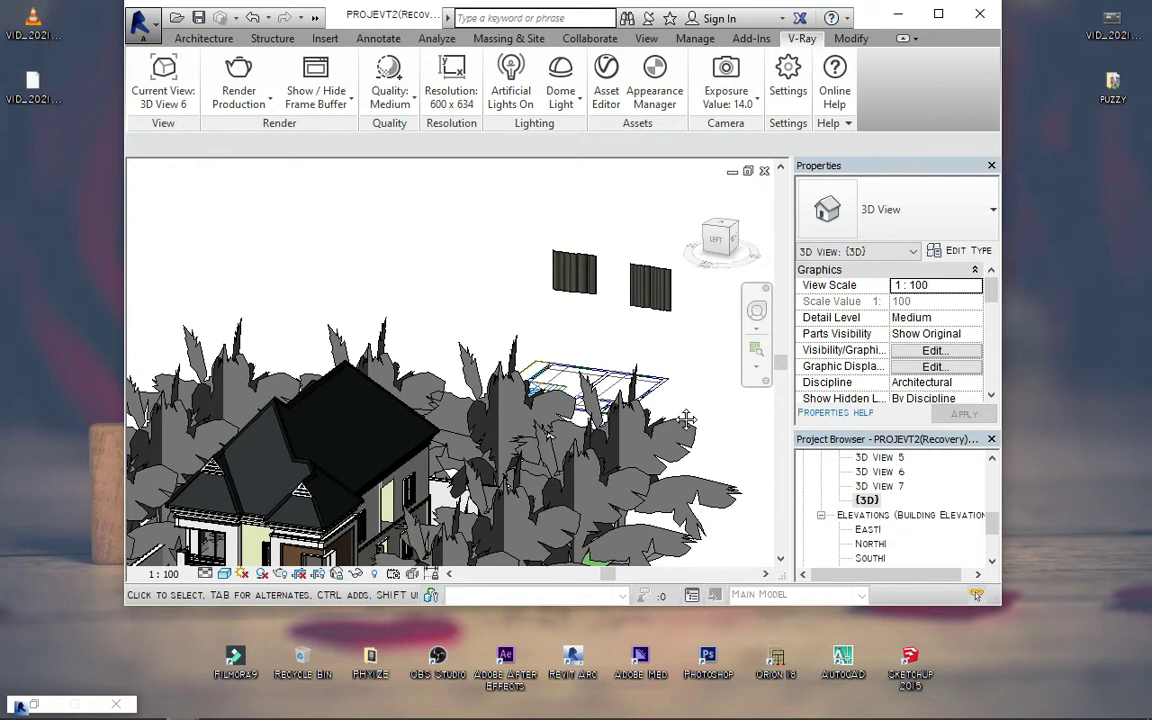
pyautogui.scroll(-3, 669, 416)
pyautogui.keyDown('shift'); pyautogui.moveTo(669, 416); pyautogui.dragTo(620, 260, button='middle'); pyautogui.keyUp('shift')
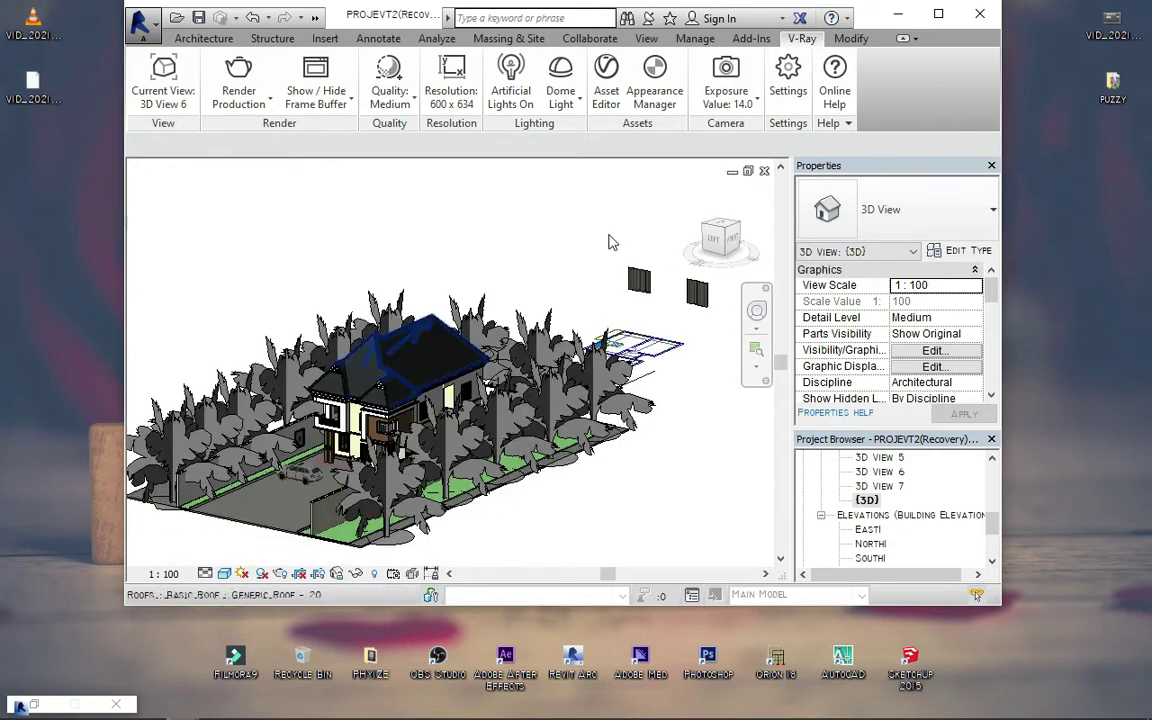
# Select the small floating corrugated generic-model panel, inspect it closely, then clear the selection
pyautogui.click(634, 280)
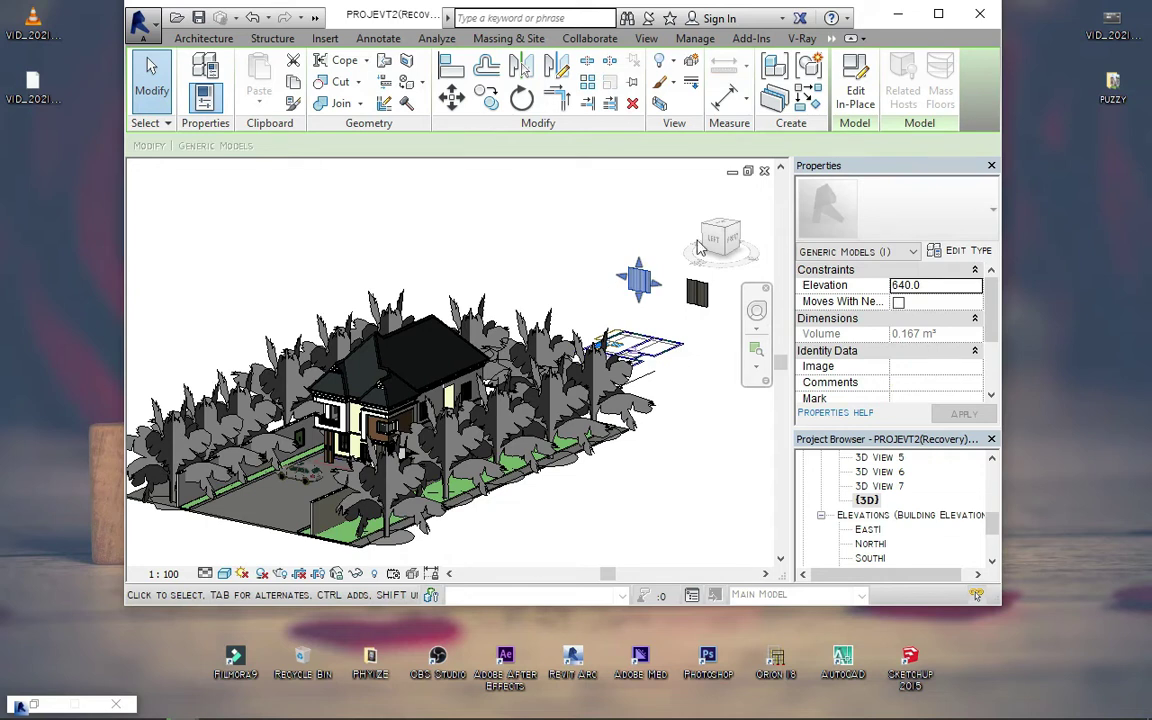
pyautogui.moveTo(445, 333); pyautogui.dragTo(457, 347, button='middle')
pyautogui.scroll(5, 457, 347)
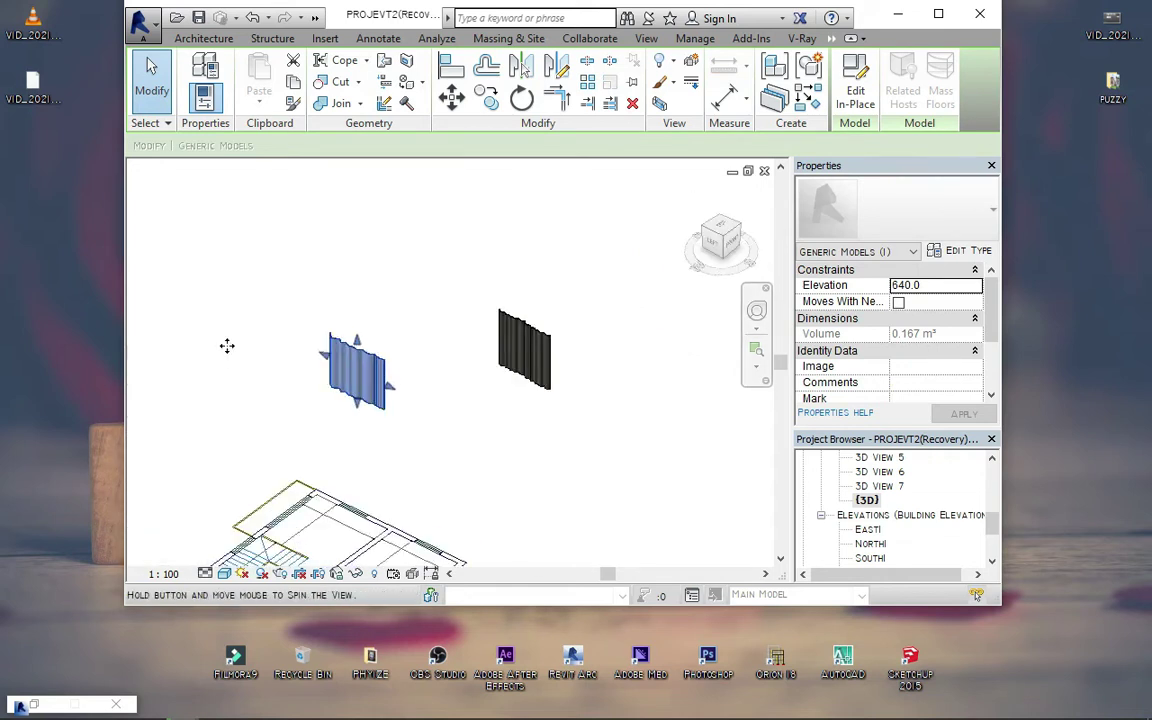
pyautogui.scroll(3, 383, 363)
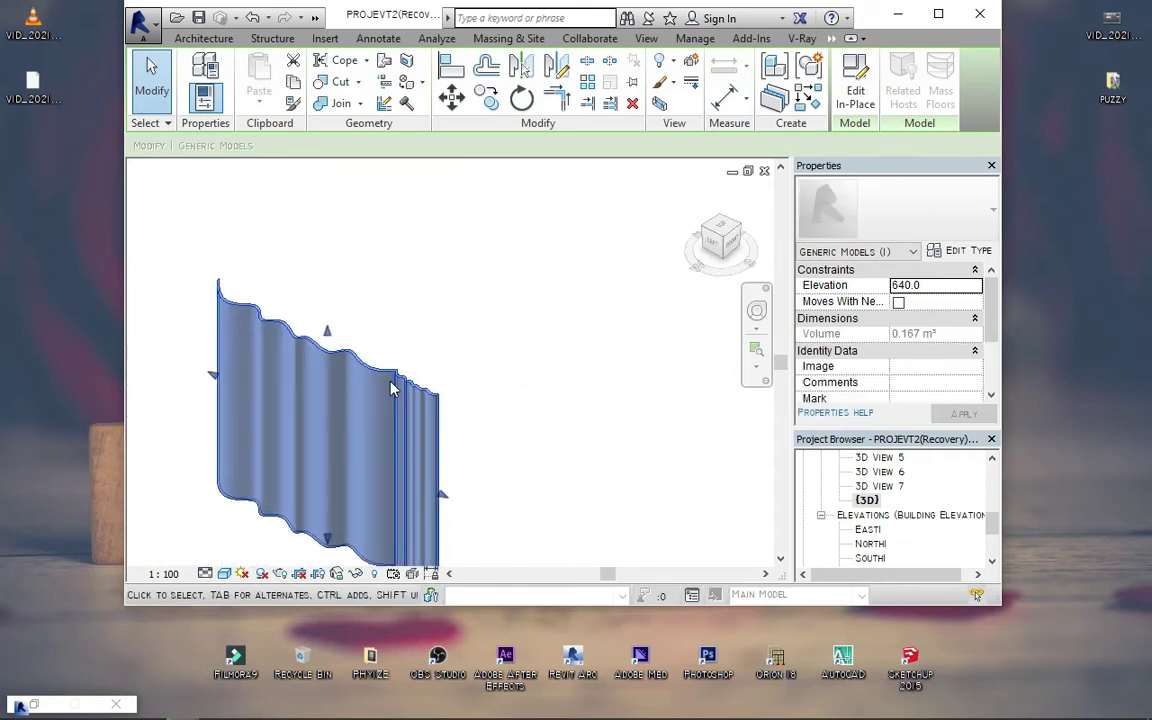
pyautogui.click(363, 321)
pyautogui.scroll(-4, 506, 268)
pyautogui.click(584, 306)
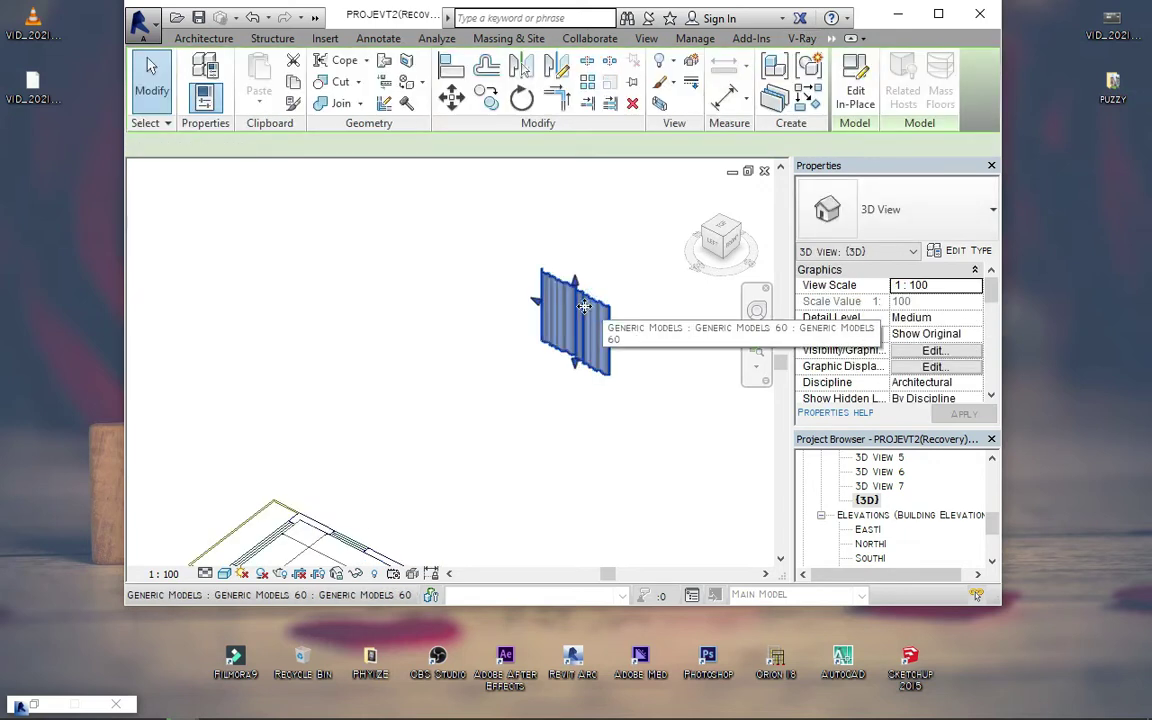
pyautogui.press('Escape')
# Maximize the Revit window to fill the screen
pyautogui.scroll(-3, 437, 391)
pyautogui.scroll(-2, 300, 470)
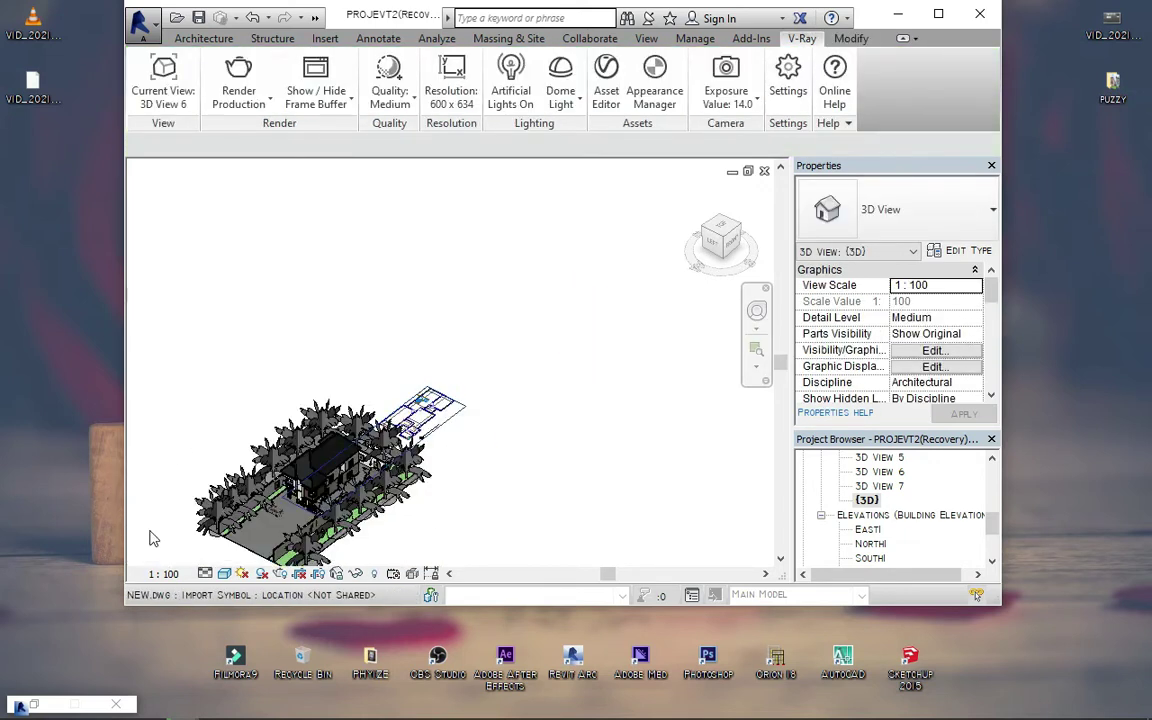
pyautogui.scroll(4, 405, 517)
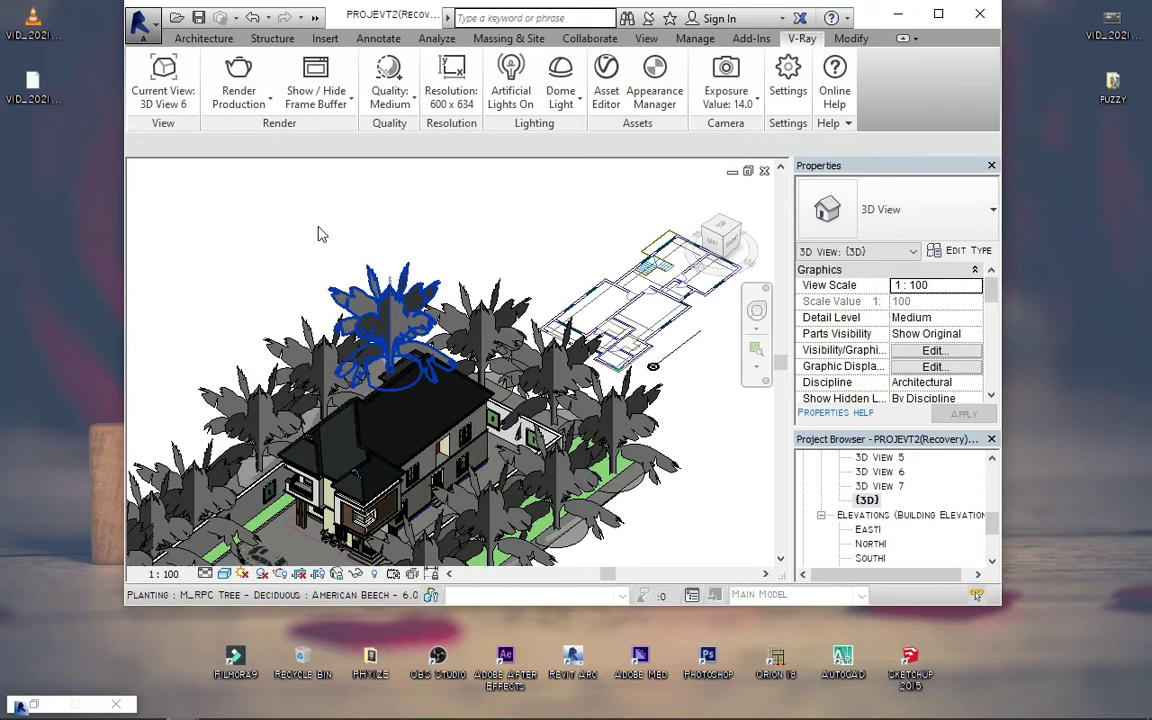
pyautogui.doubleClick(400, 14)
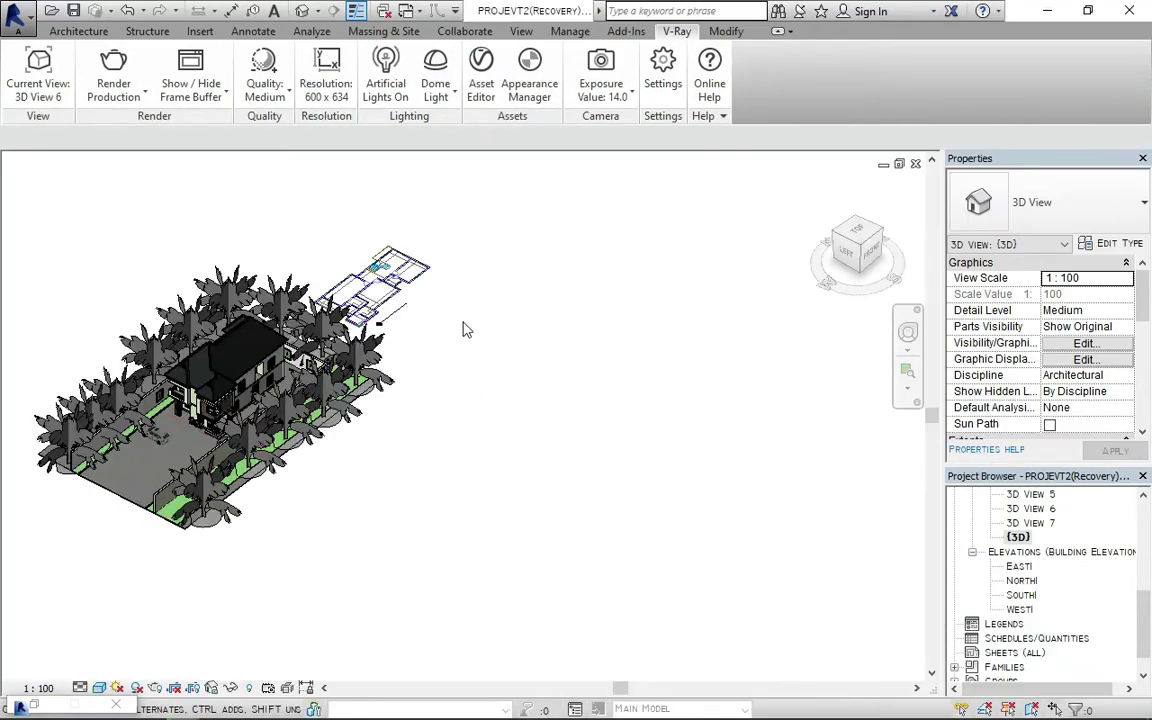
# Orbit to a left-side view of the house, then restore the V-Ray Frame Buffer from the taskbar
pyautogui.scroll(-3, 476, 357)
pyautogui.keyDown('shift'); pyautogui.moveTo(411, 558); pyautogui.dragTo(433, 344, button='middle'); pyautogui.keyUp('shift')
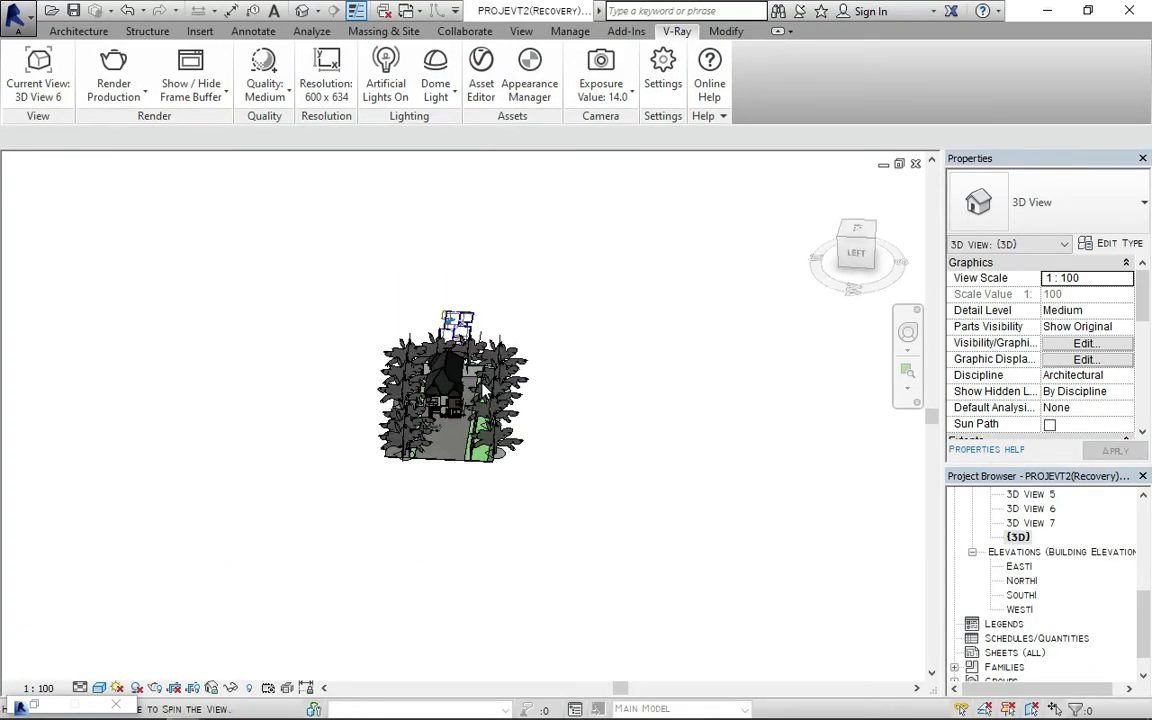
pyautogui.scroll(4, 433, 344)
pyautogui.scroll(3, 420, 483)
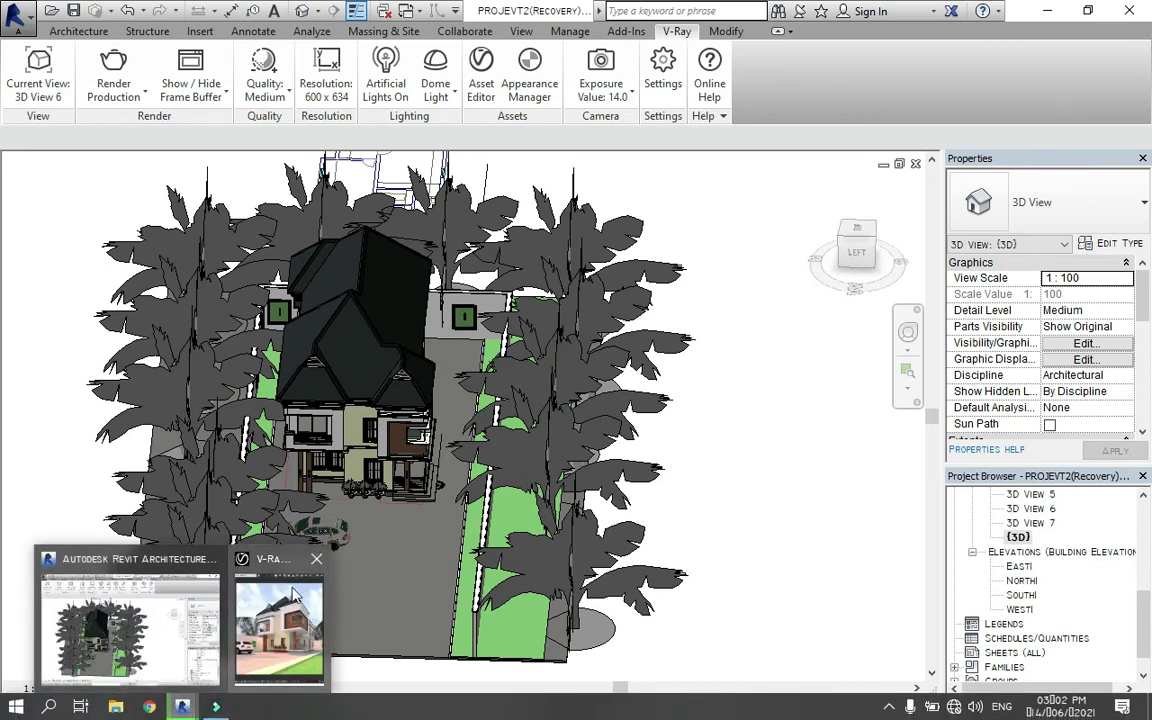
pyautogui.click(295, 597)
pyautogui.scroll(-1, 462, 333)
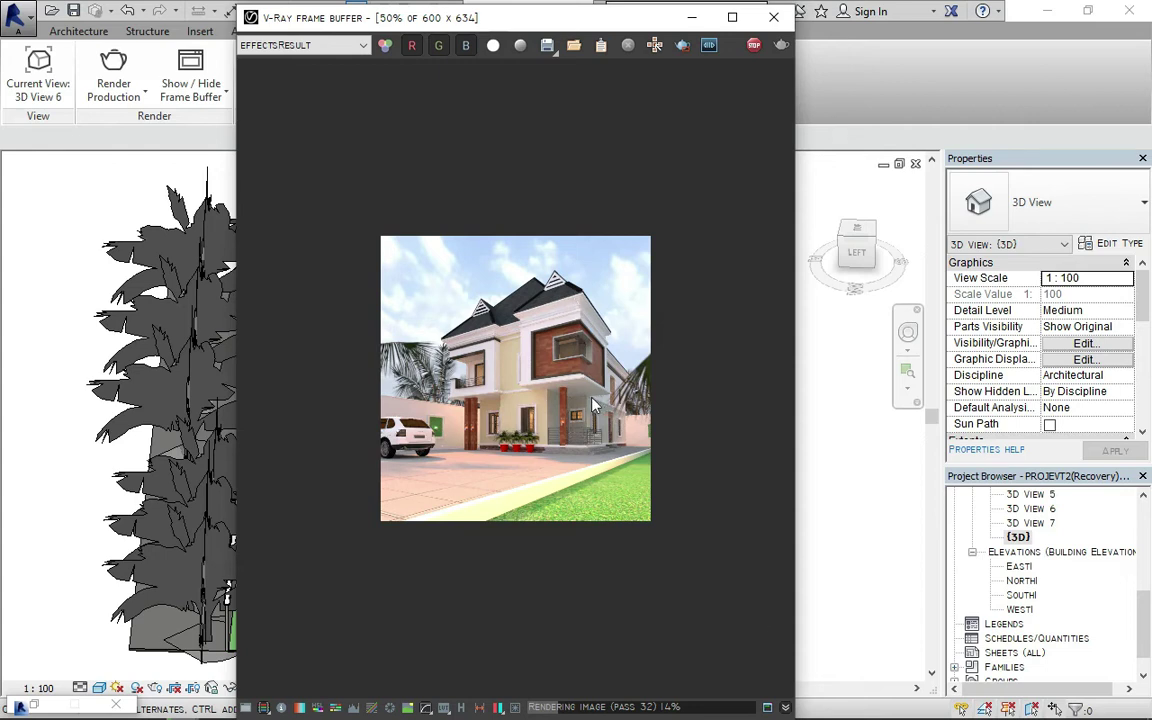
# View the house render at 100% and zoom in on its details
pyautogui.doubleClick(560, 303)
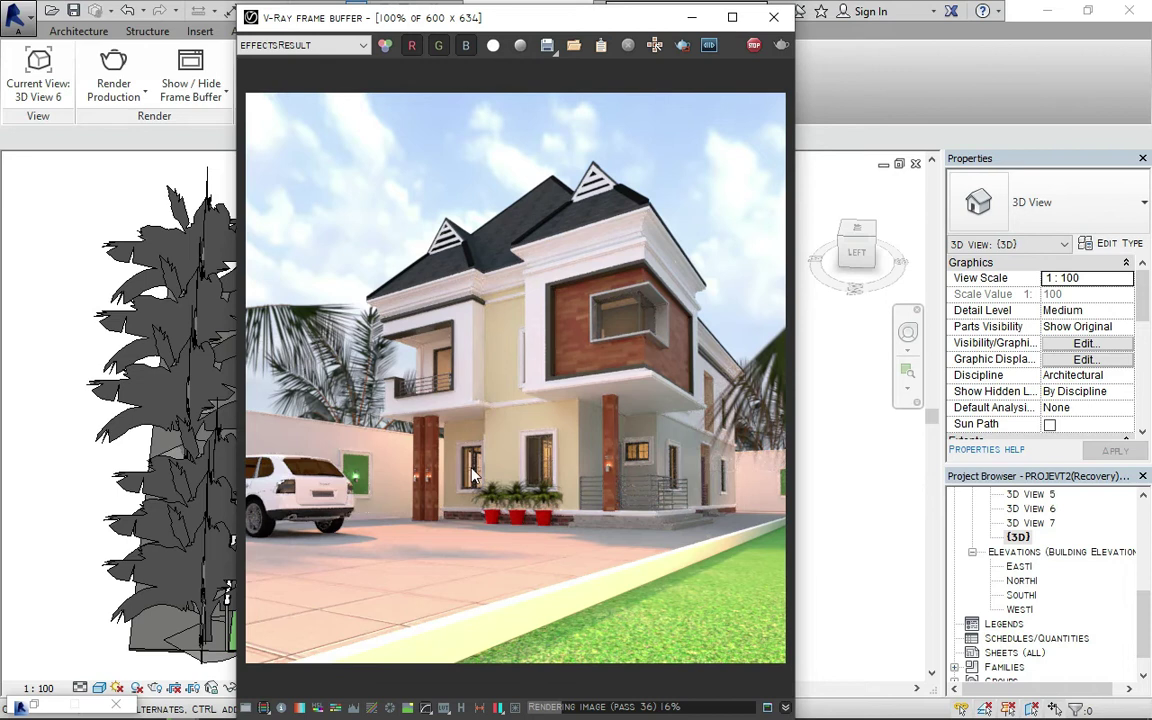
pyautogui.scroll(1, 473, 478)
pyautogui.scroll(-1, 456, 461)
pyautogui.scroll(1, 610, 465)
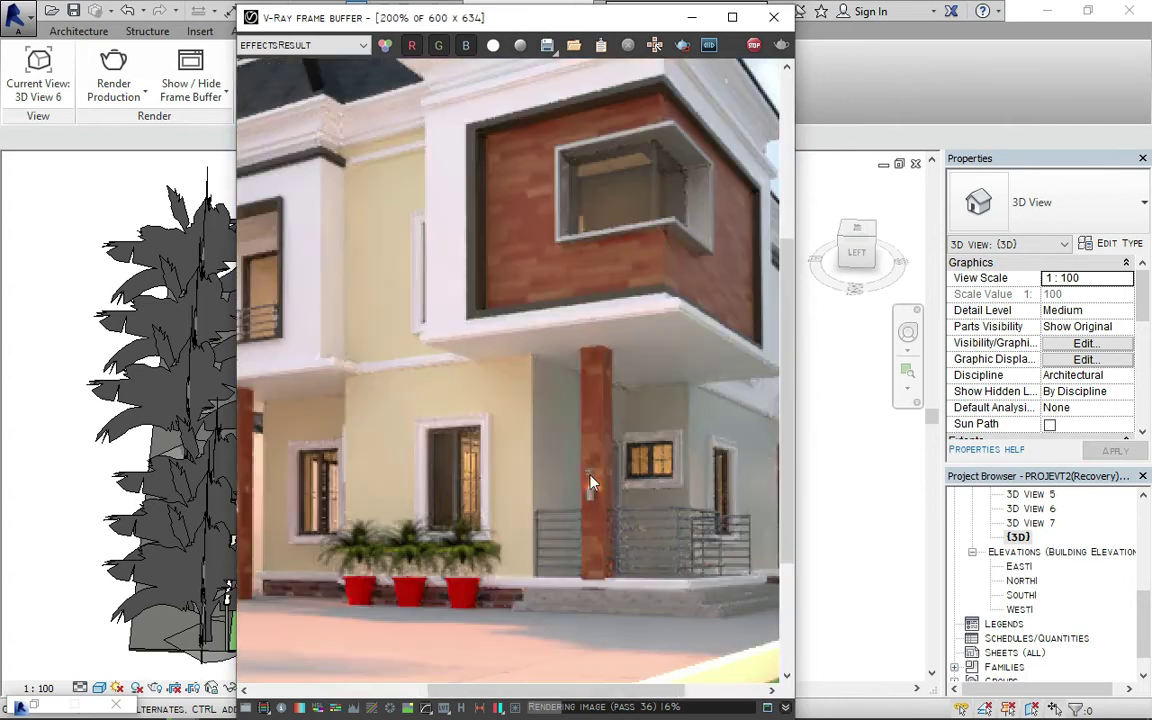
pyautogui.scroll(-1, 578, 486)
pyautogui.scroll(1, 420, 382)
pyautogui.scroll(-1, 498, 335)
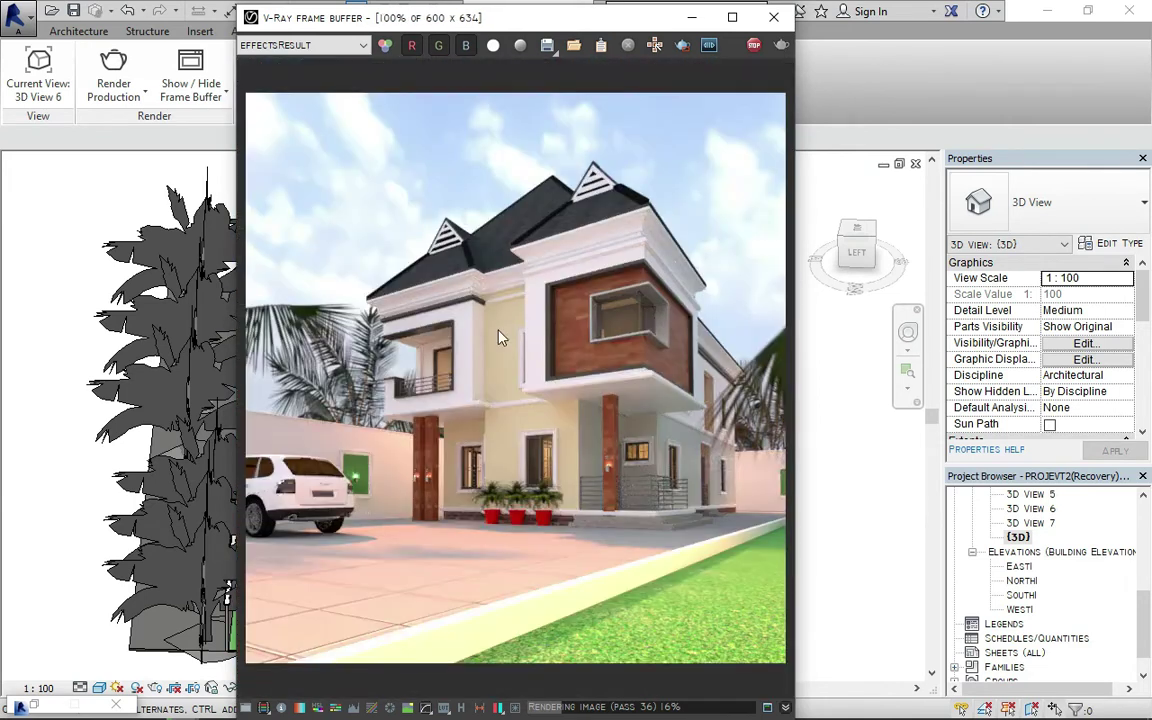
pyautogui.scroll(1, 632, 428)
pyautogui.scroll(-1, 598, 425)
# Keep inspecting the render up to pass 40, then Alt+Tab back to the Revit model
pyautogui.scroll(3, 650, 366)
pyautogui.scroll(3, 626, 363)
pyautogui.scroll(-6, 560, 365)
pyautogui.scroll(3, 597, 336)
pyautogui.scroll(-3, 597, 336)
pyautogui.scroll(1, 622, 520)
pyautogui.scroll(-3, 576, 494)
pyautogui.scroll(-1, 574, 460)
pyautogui.scroll(1, 572, 440)
pyautogui.hotkey('alt', 'Tab')
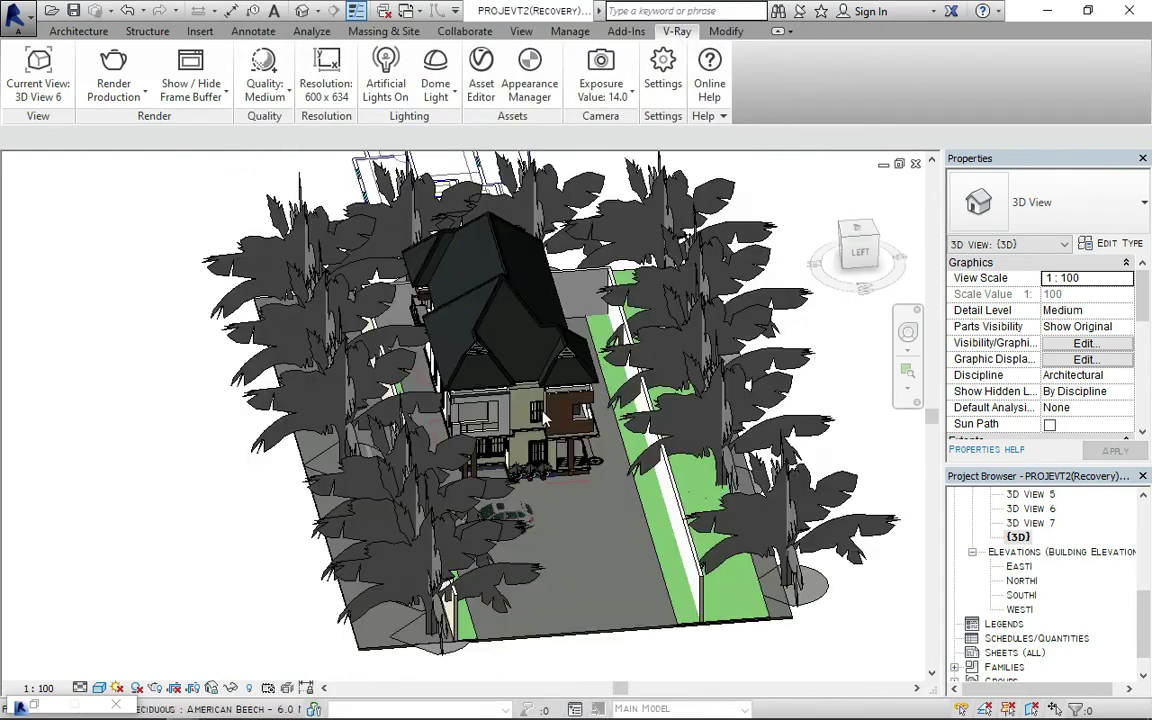
# Orbit the model to a lower angle, then restore the frame buffer showing pass 44
pyautogui.keyDown('shift'); pyautogui.moveTo(544, 419); pyautogui.dragTo(499, 501, button='middle'); pyautogui.keyUp('shift')
pyautogui.scroll(3, 499, 501)
pyautogui.scroll(-4, 499, 501)
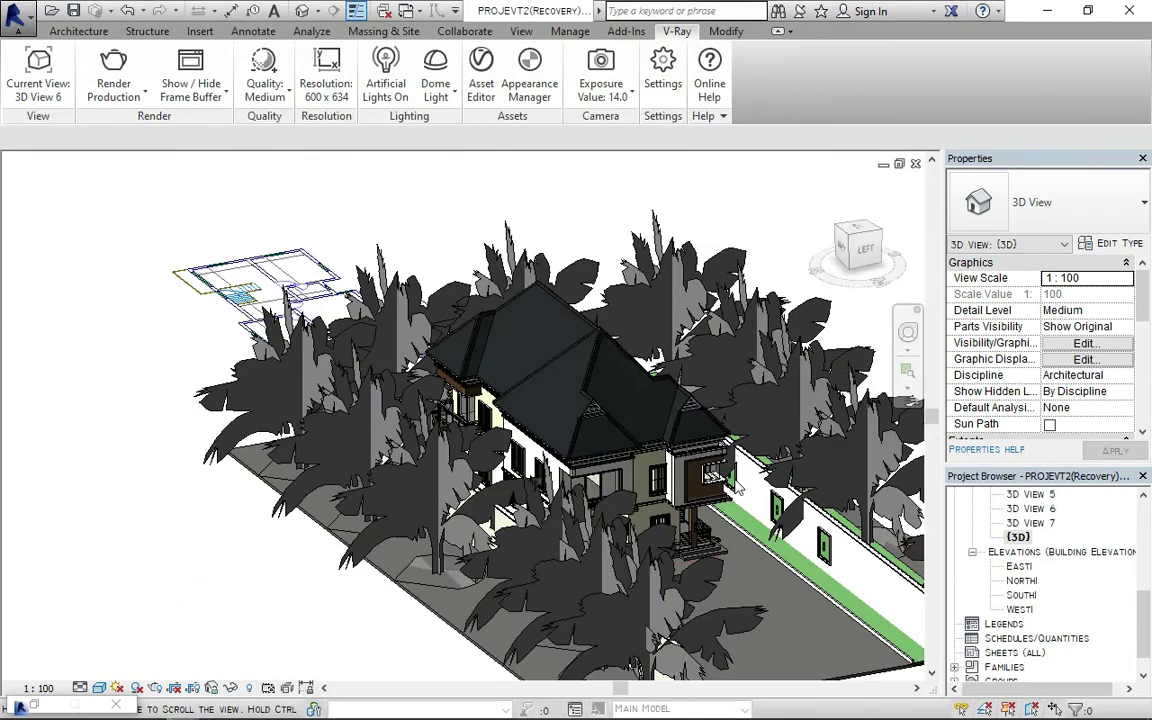
pyautogui.scroll(2, 622, 537)
pyautogui.scroll(-3, 401, 524)
pyautogui.scroll(1, 292, 493)
pyautogui.scroll(3, 452, 440)
pyautogui.scroll(2, 562, 553)
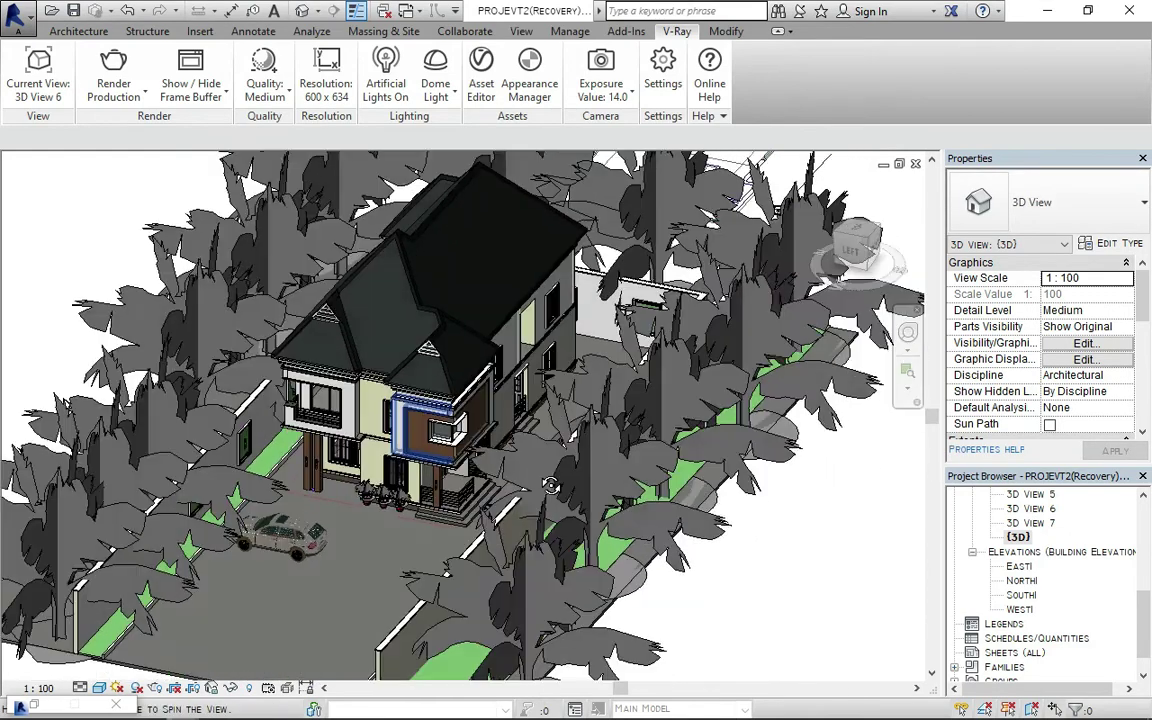
pyautogui.scroll(2, 562, 553)
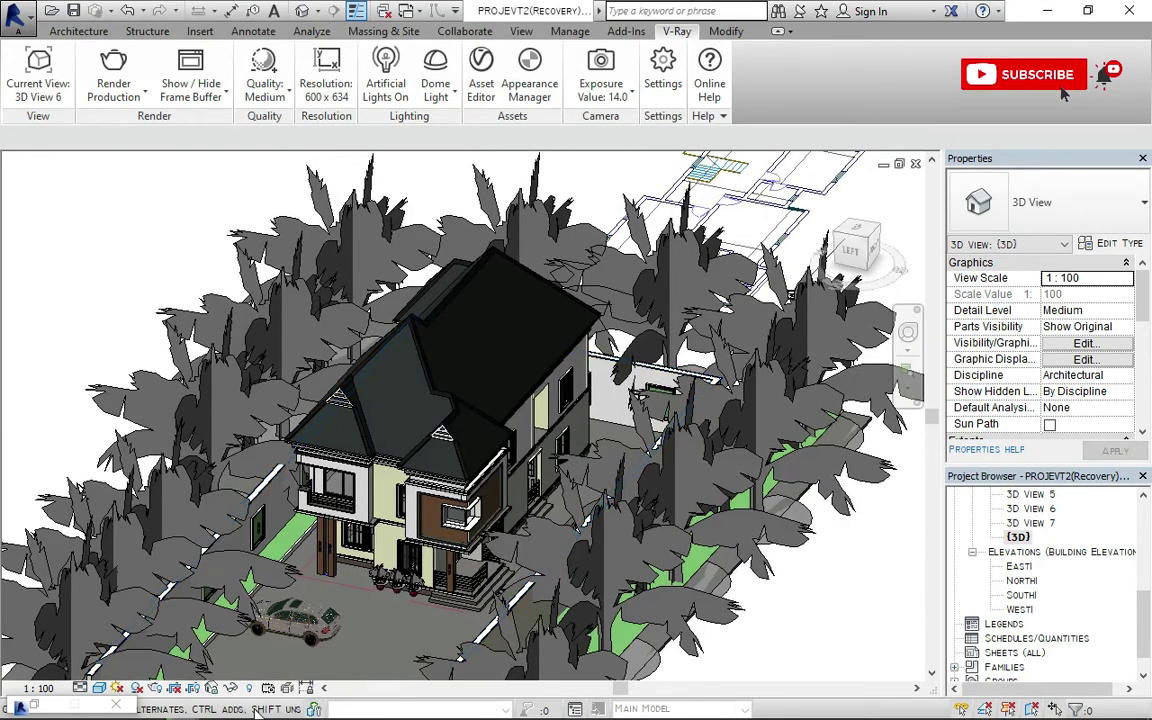
pyautogui.click(237, 563)
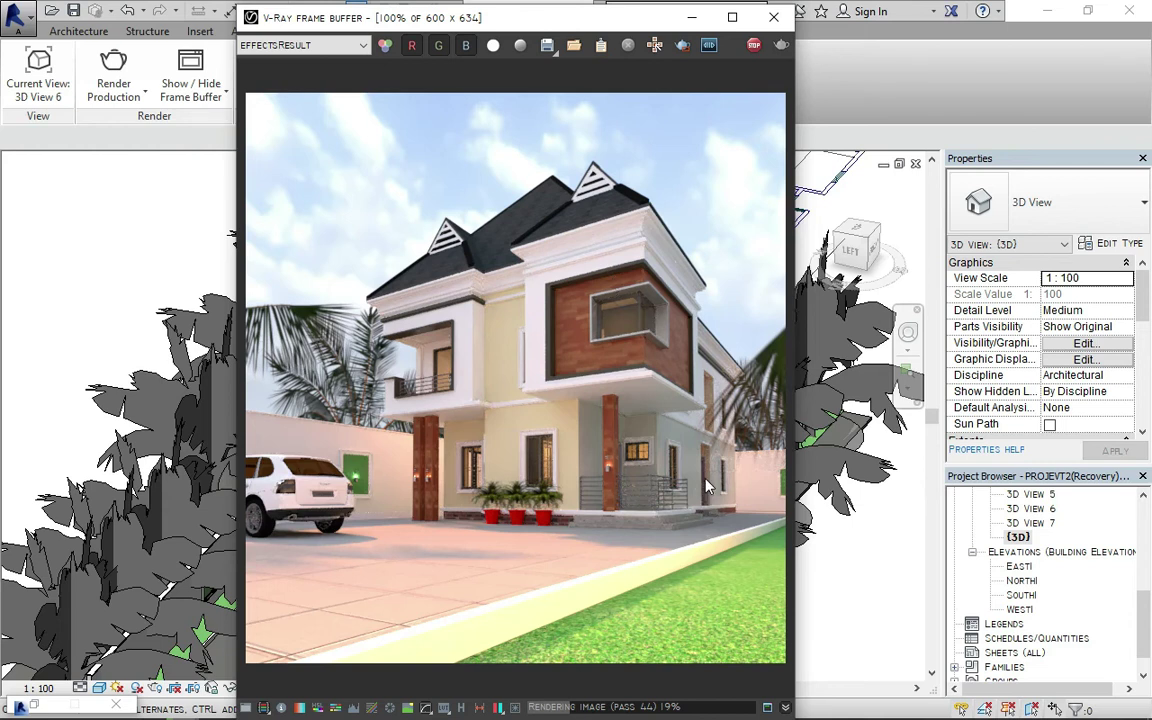
pyautogui.scroll(3, 615, 460)
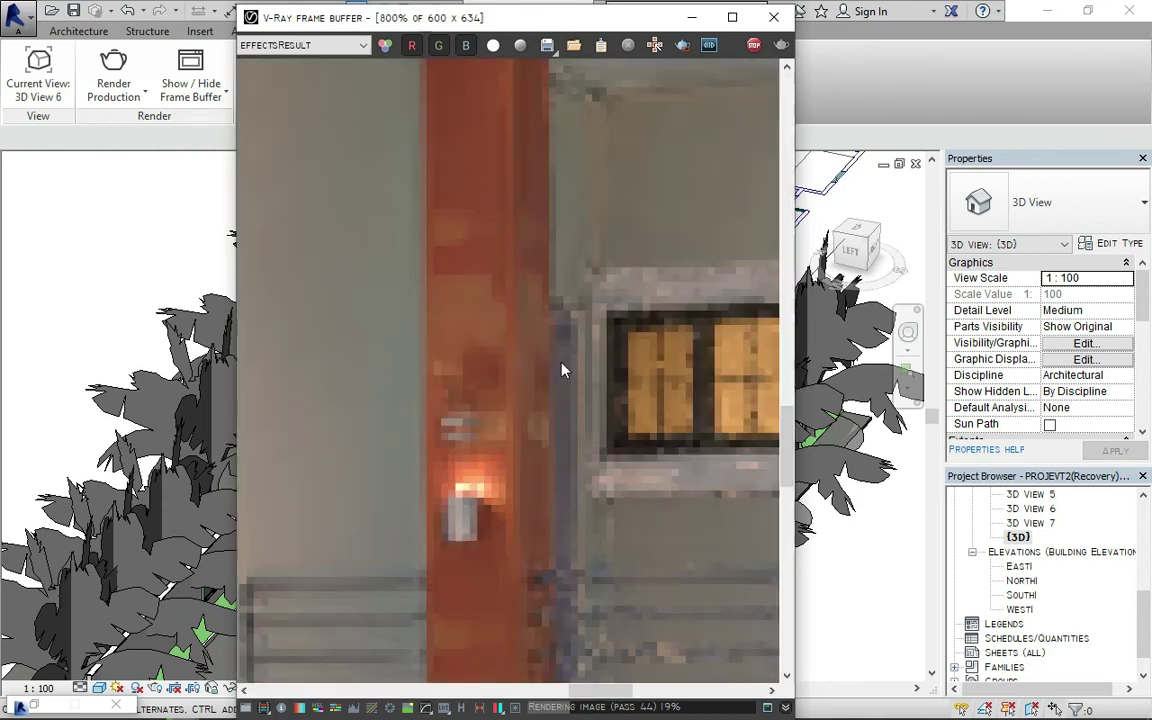
pyautogui.scroll(-5, 511, 364)
pyautogui.scroll(2, 530, 372)
pyautogui.scroll(2, 537, 377)
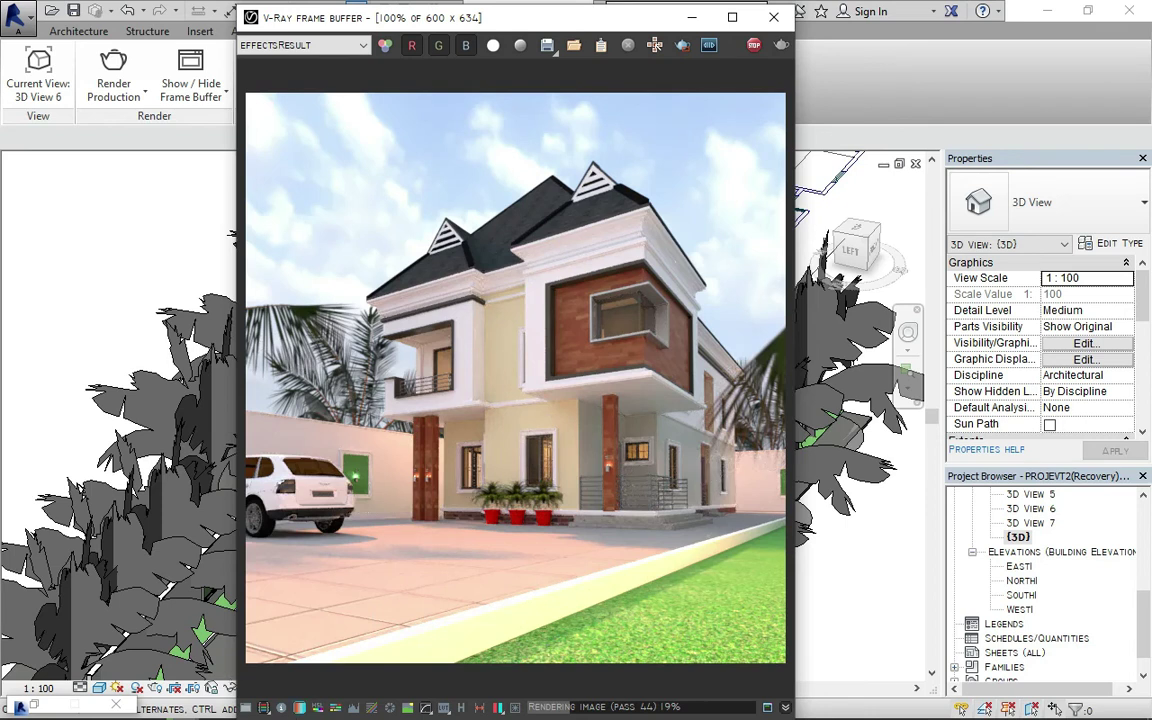
pyautogui.moveTo(610, 23); pyautogui.dragTo(662, 20)
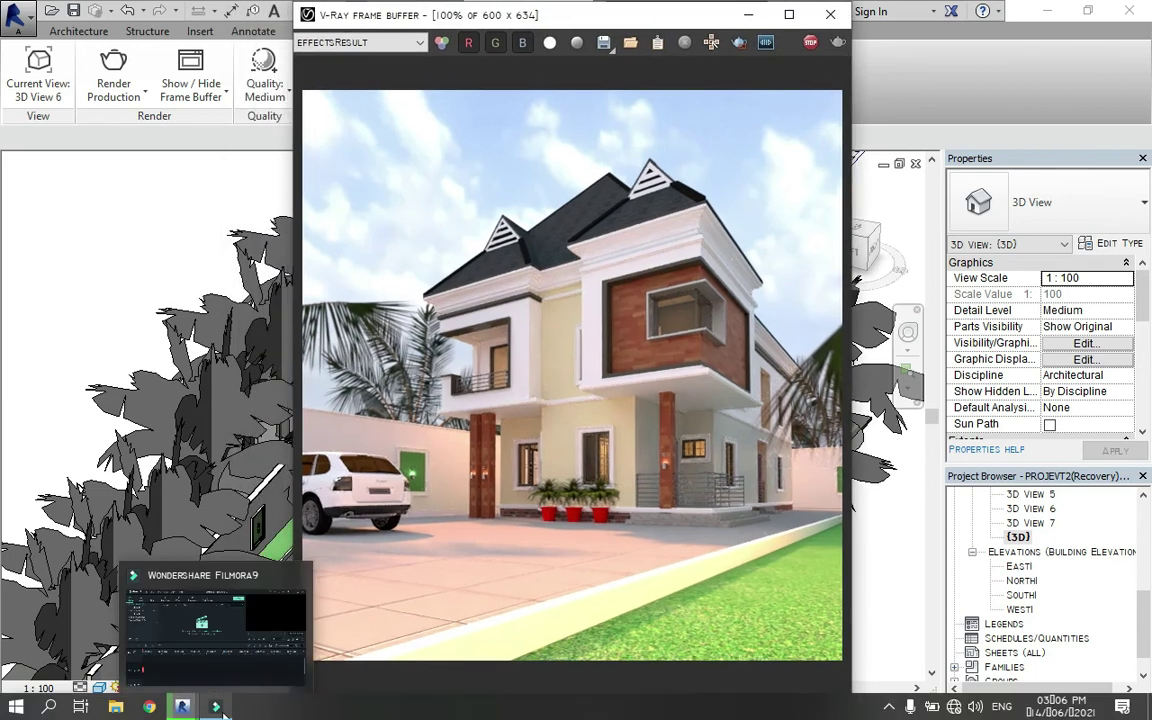